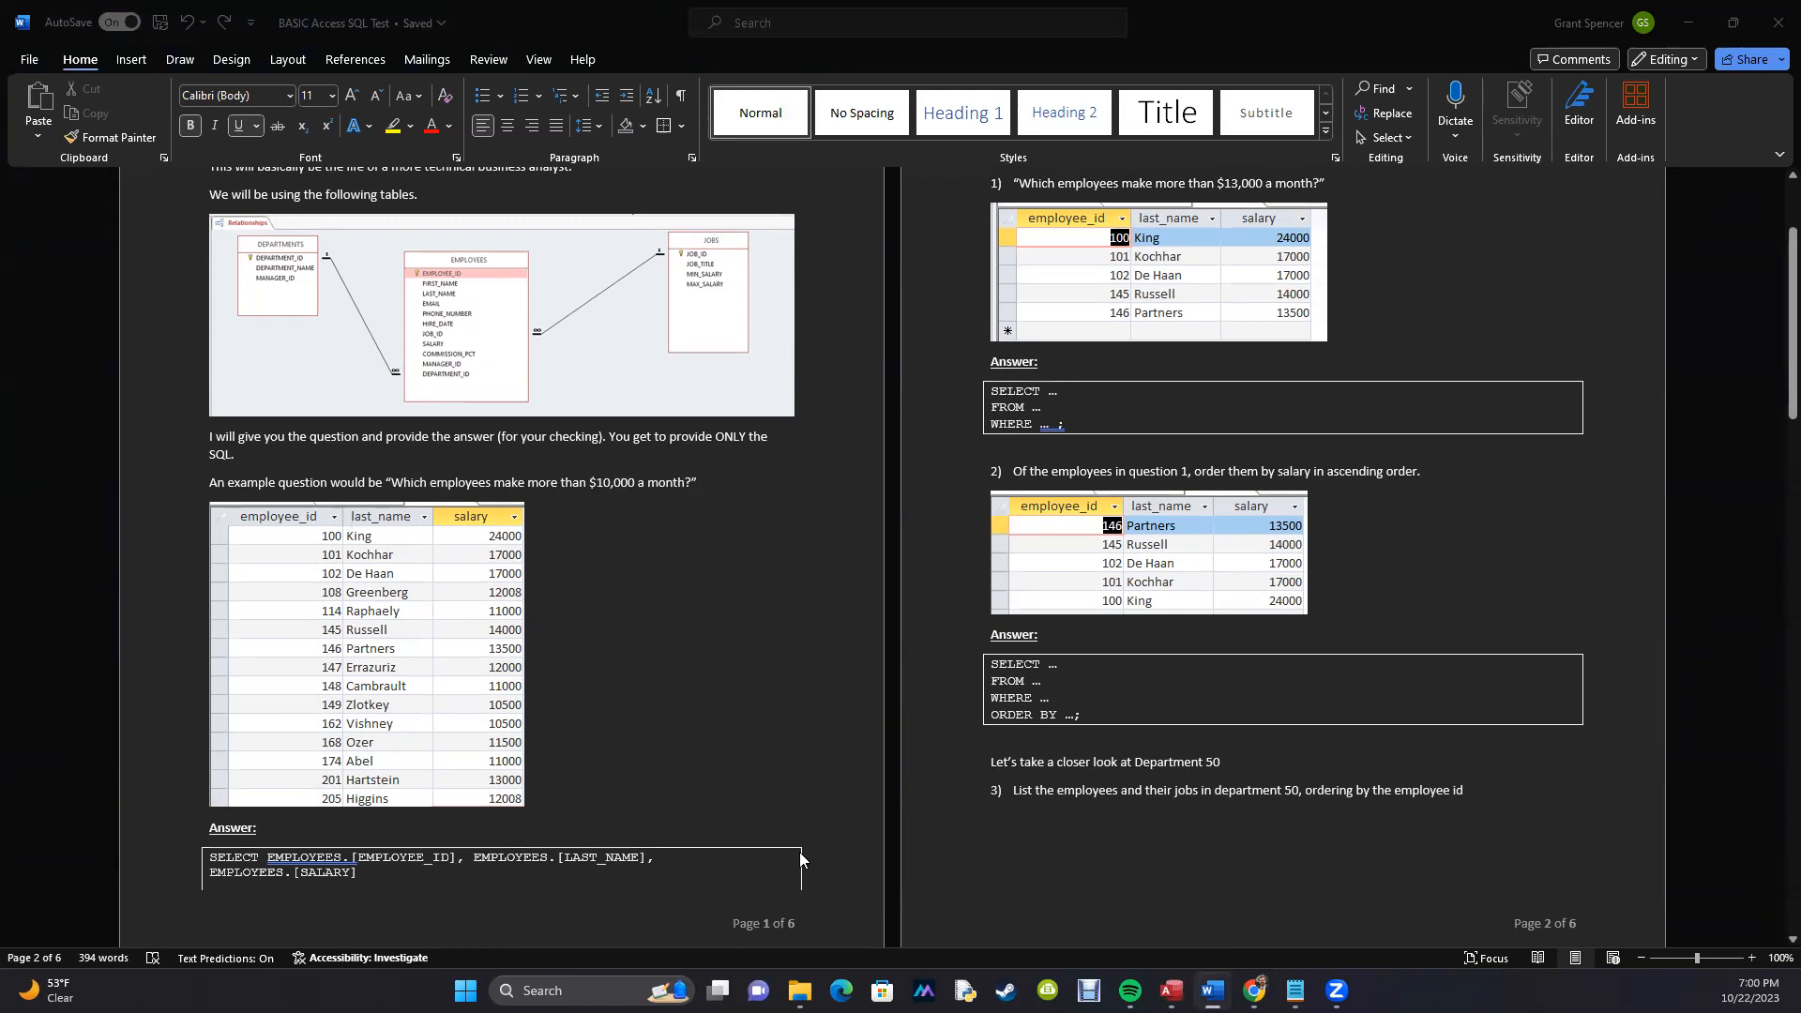
Switch to the ExamDemo database in Access and start a Simple Query Wizard query based on the EMPLOYEES table.
key("alt+Tab")
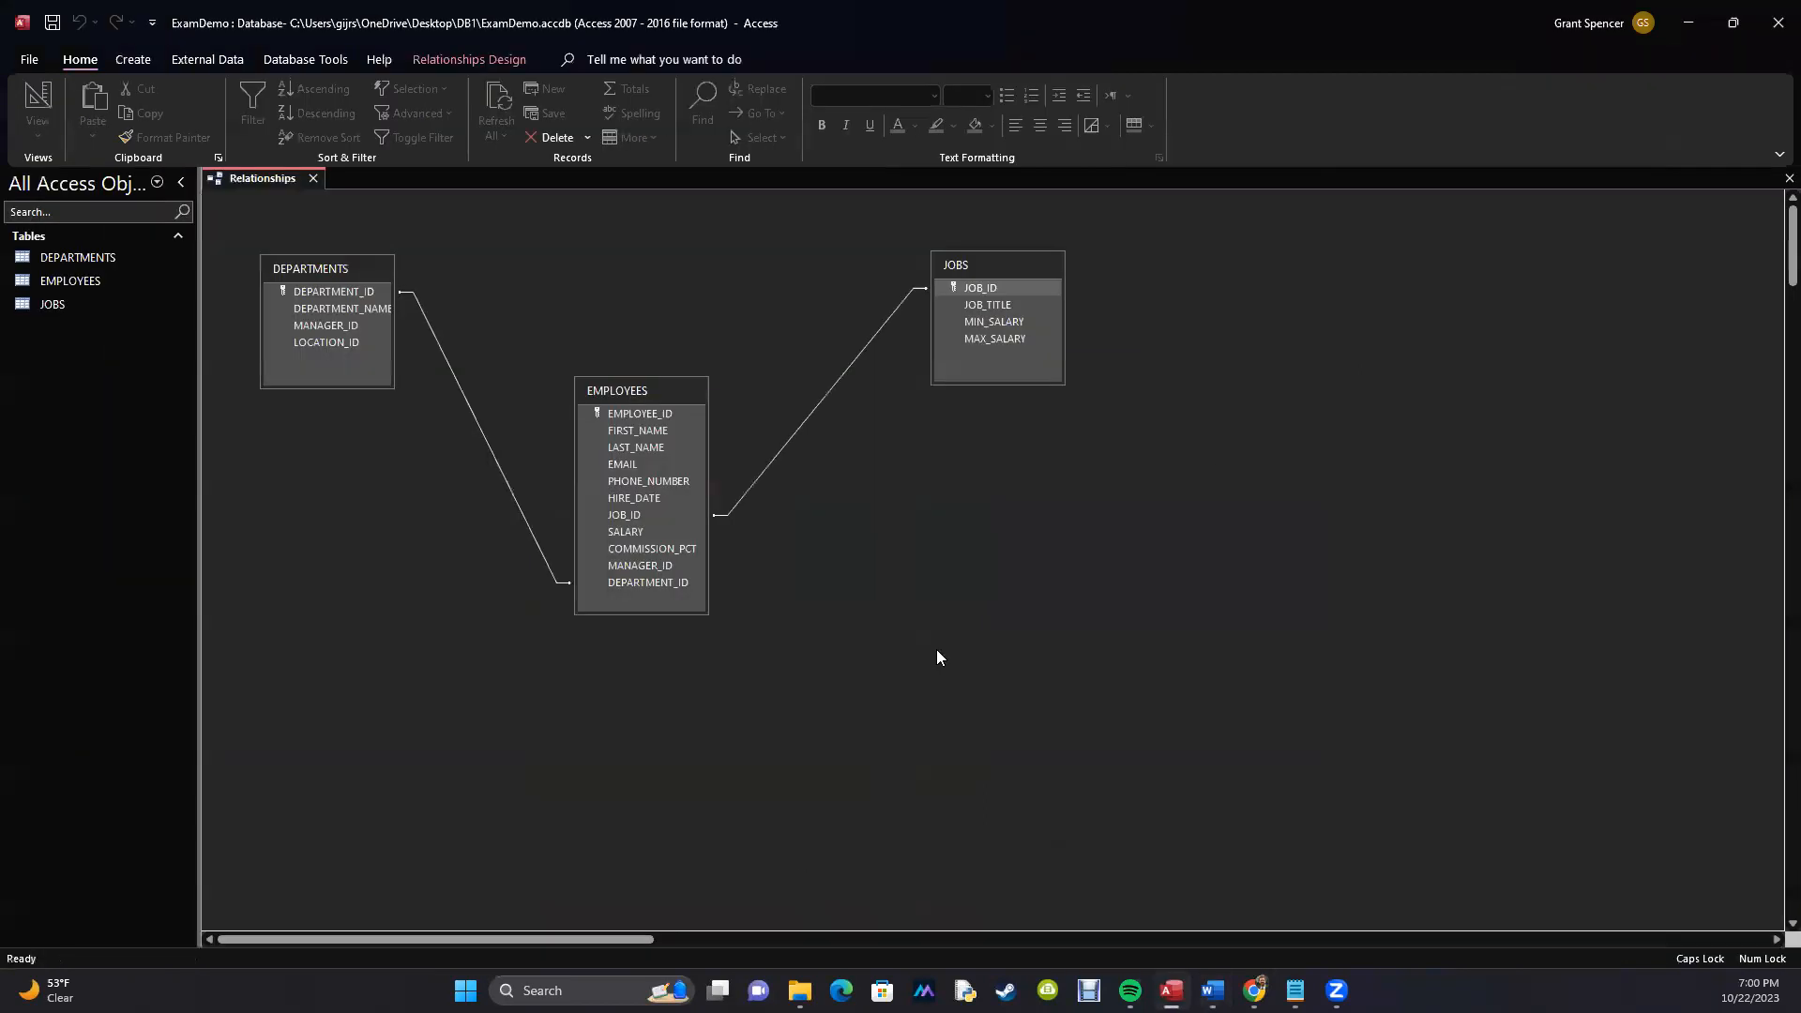
left_click(136, 58)
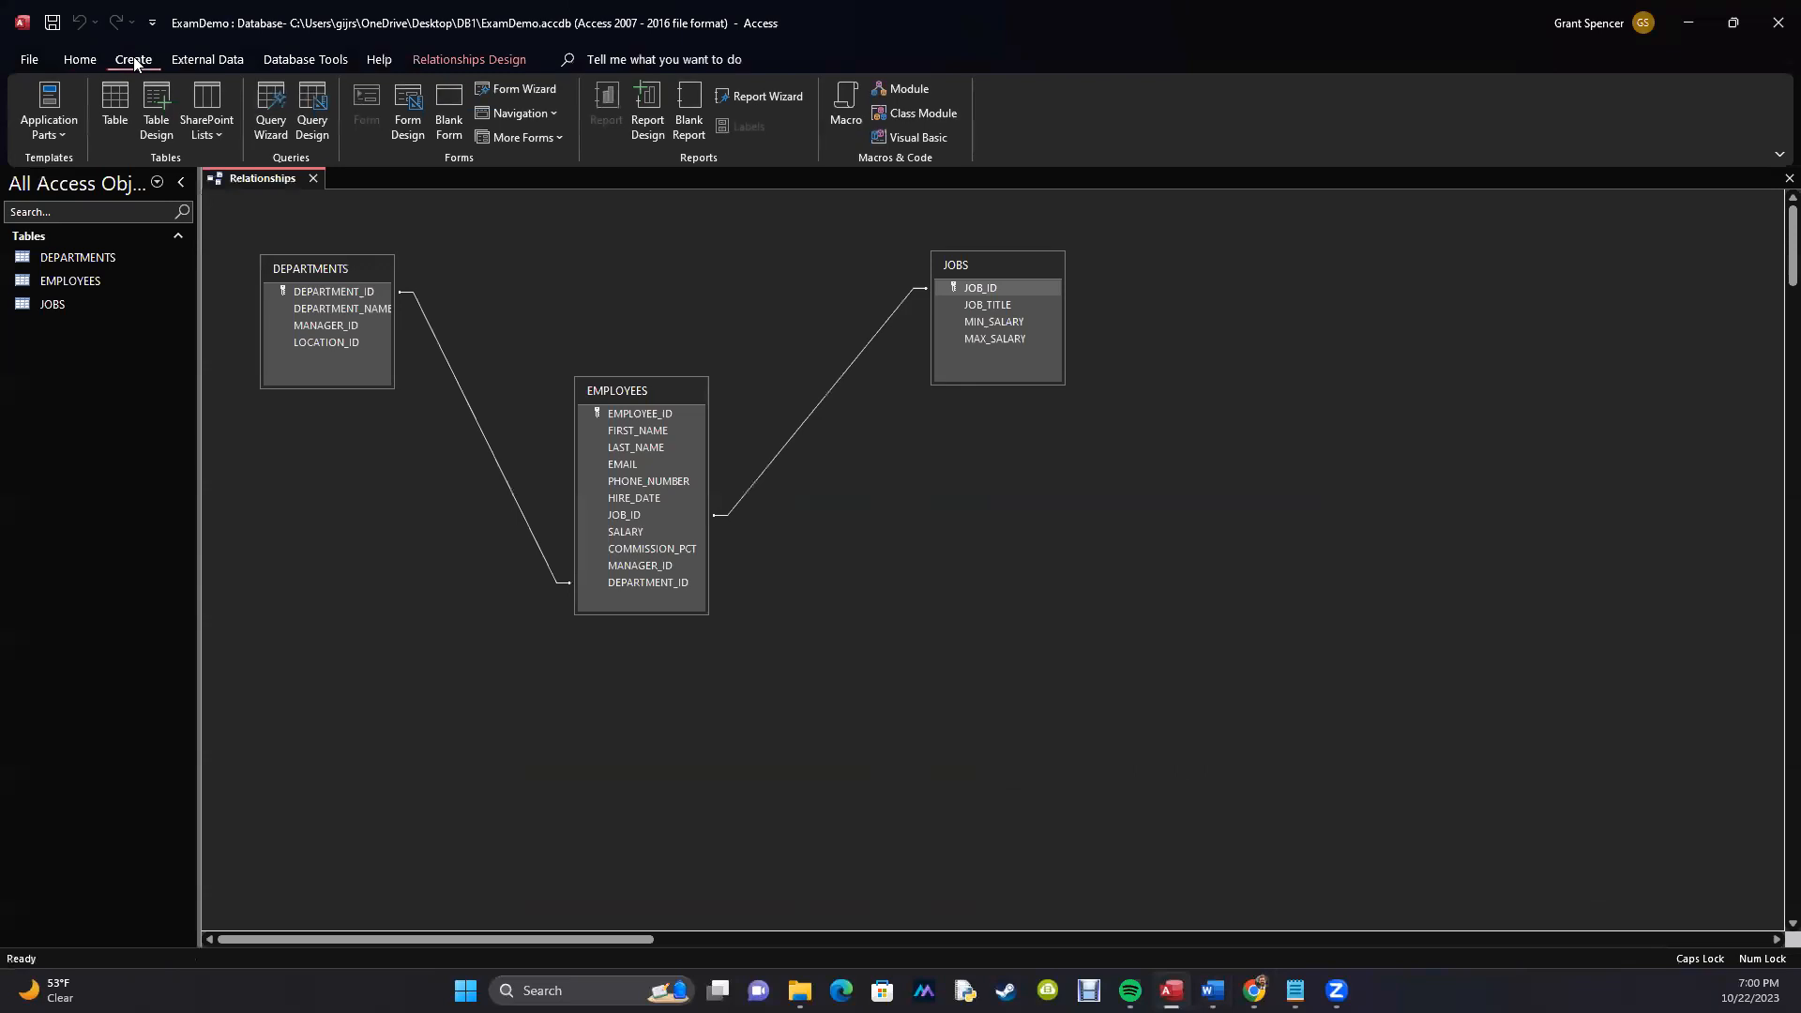
left_click(271, 109)
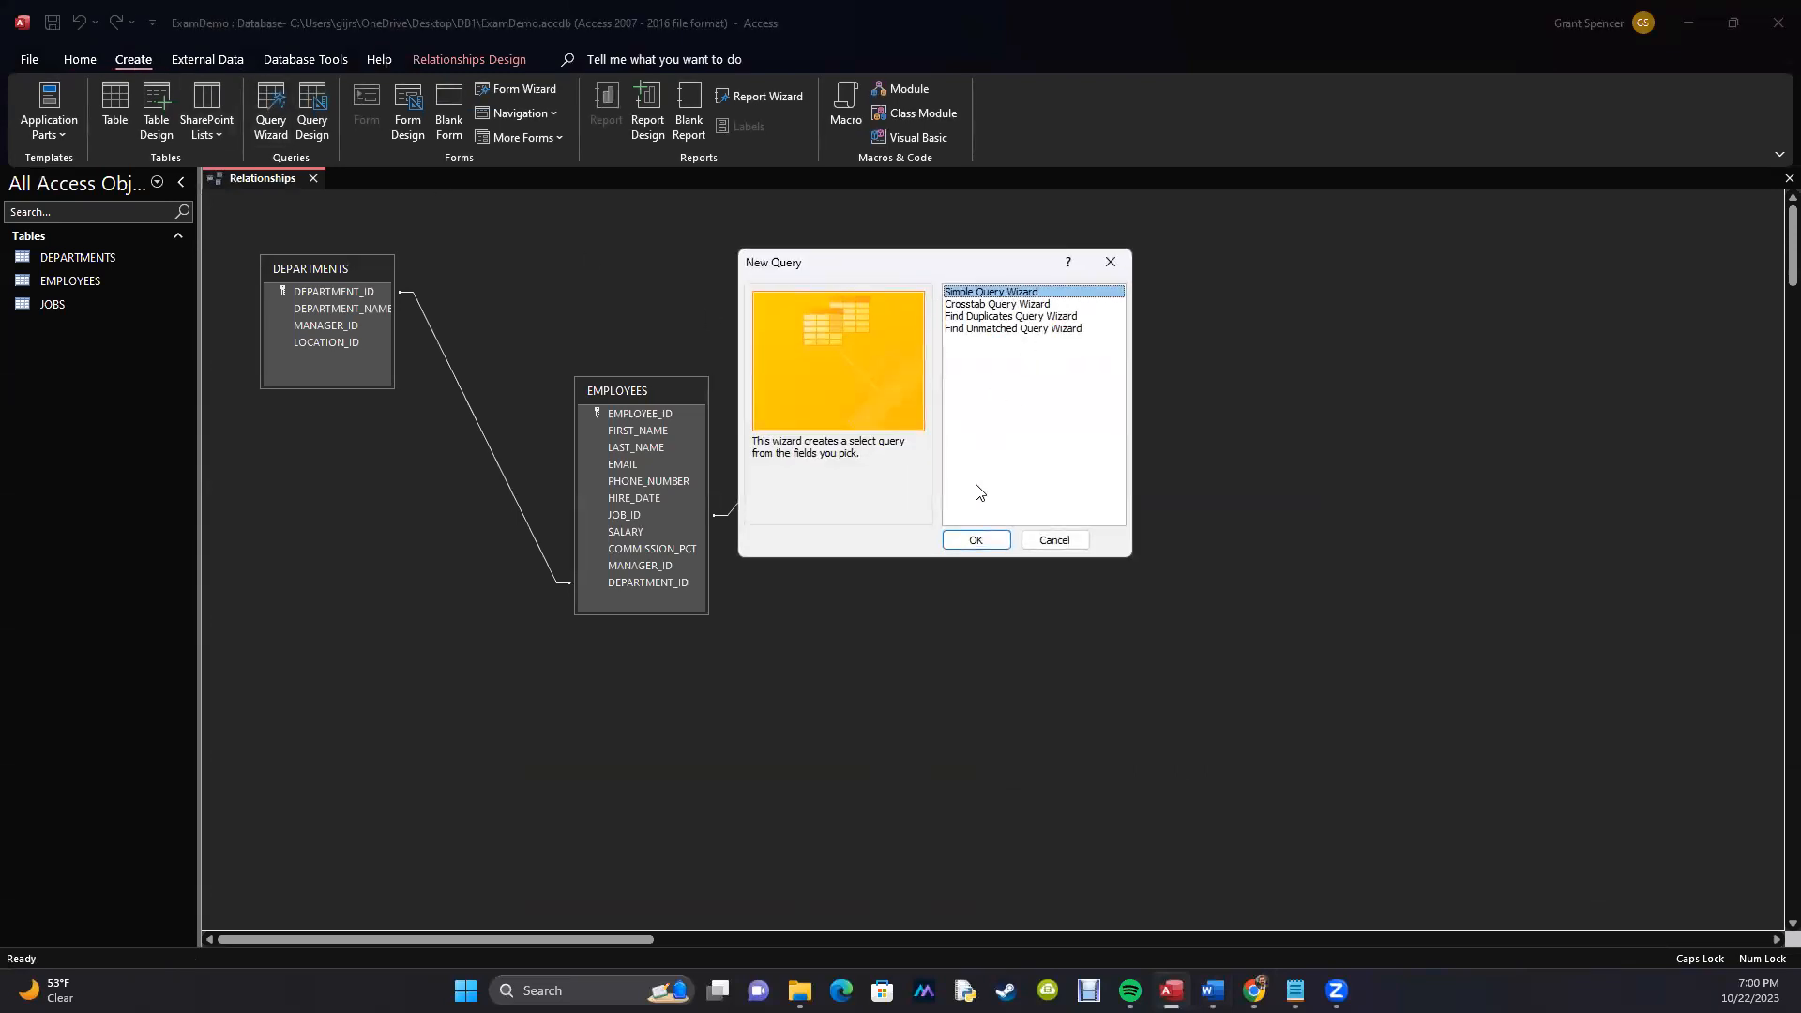
left_click(976, 539)
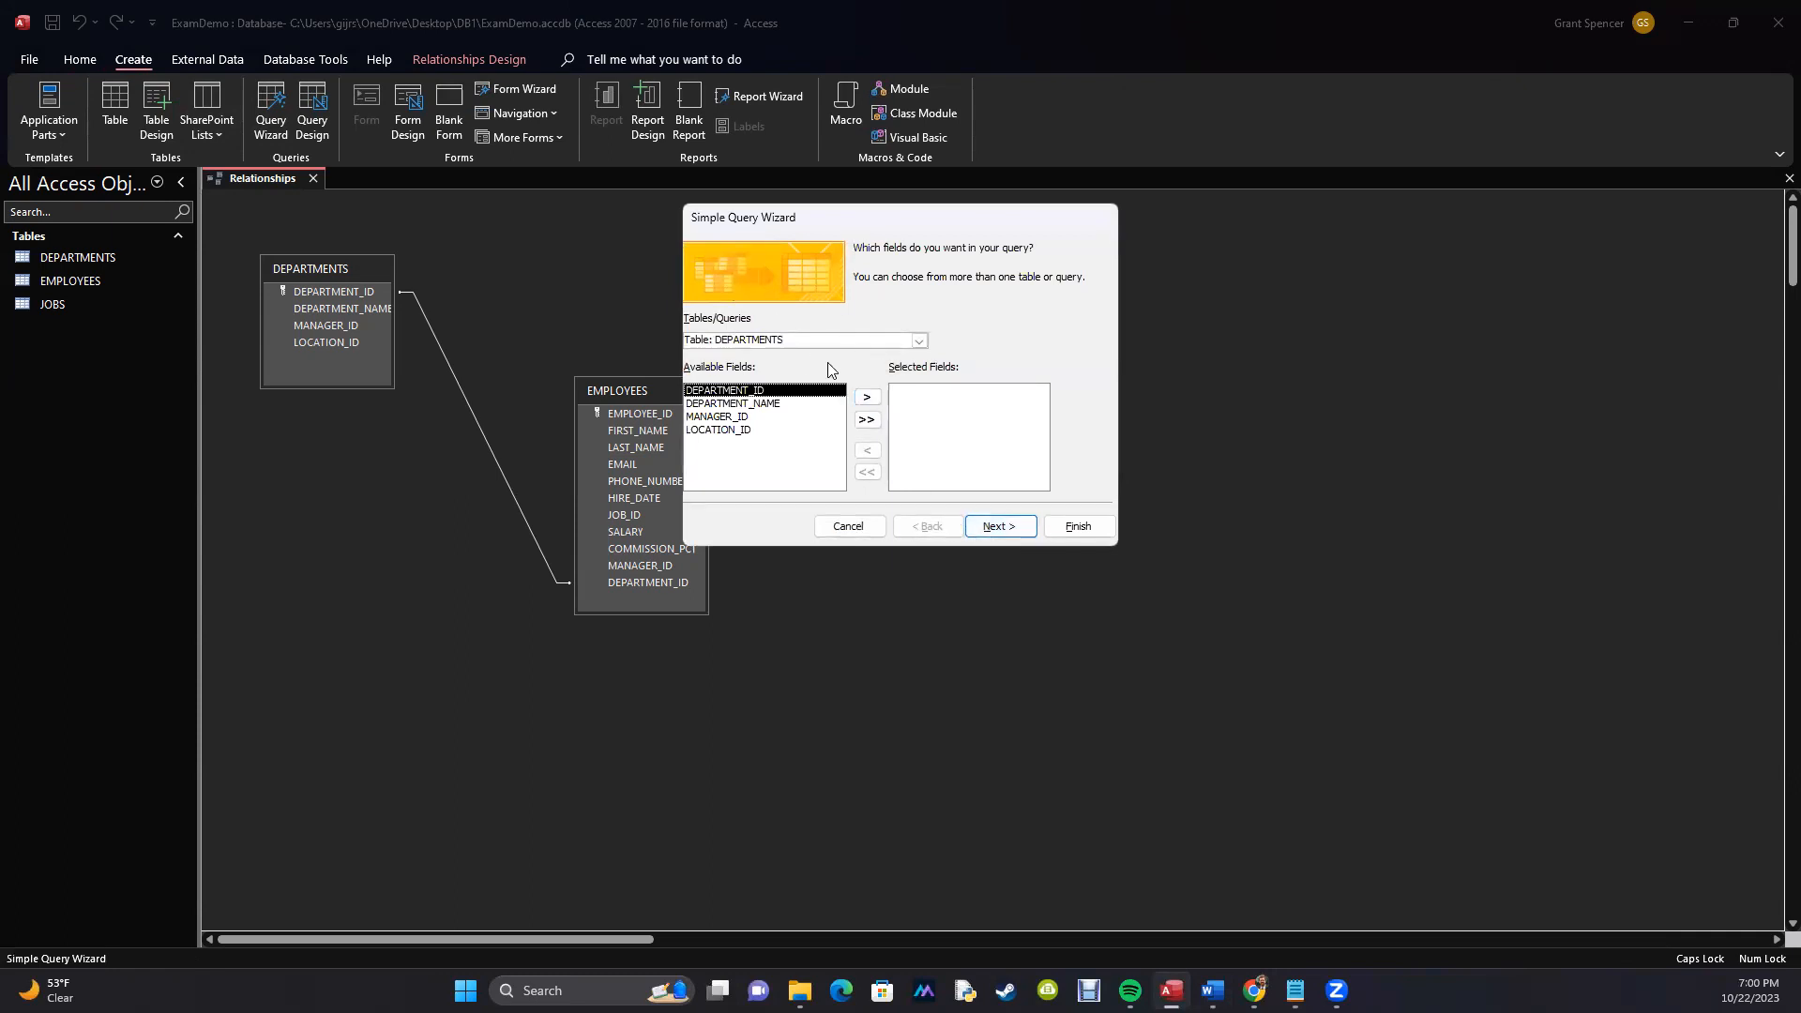
key("alt+Tab")
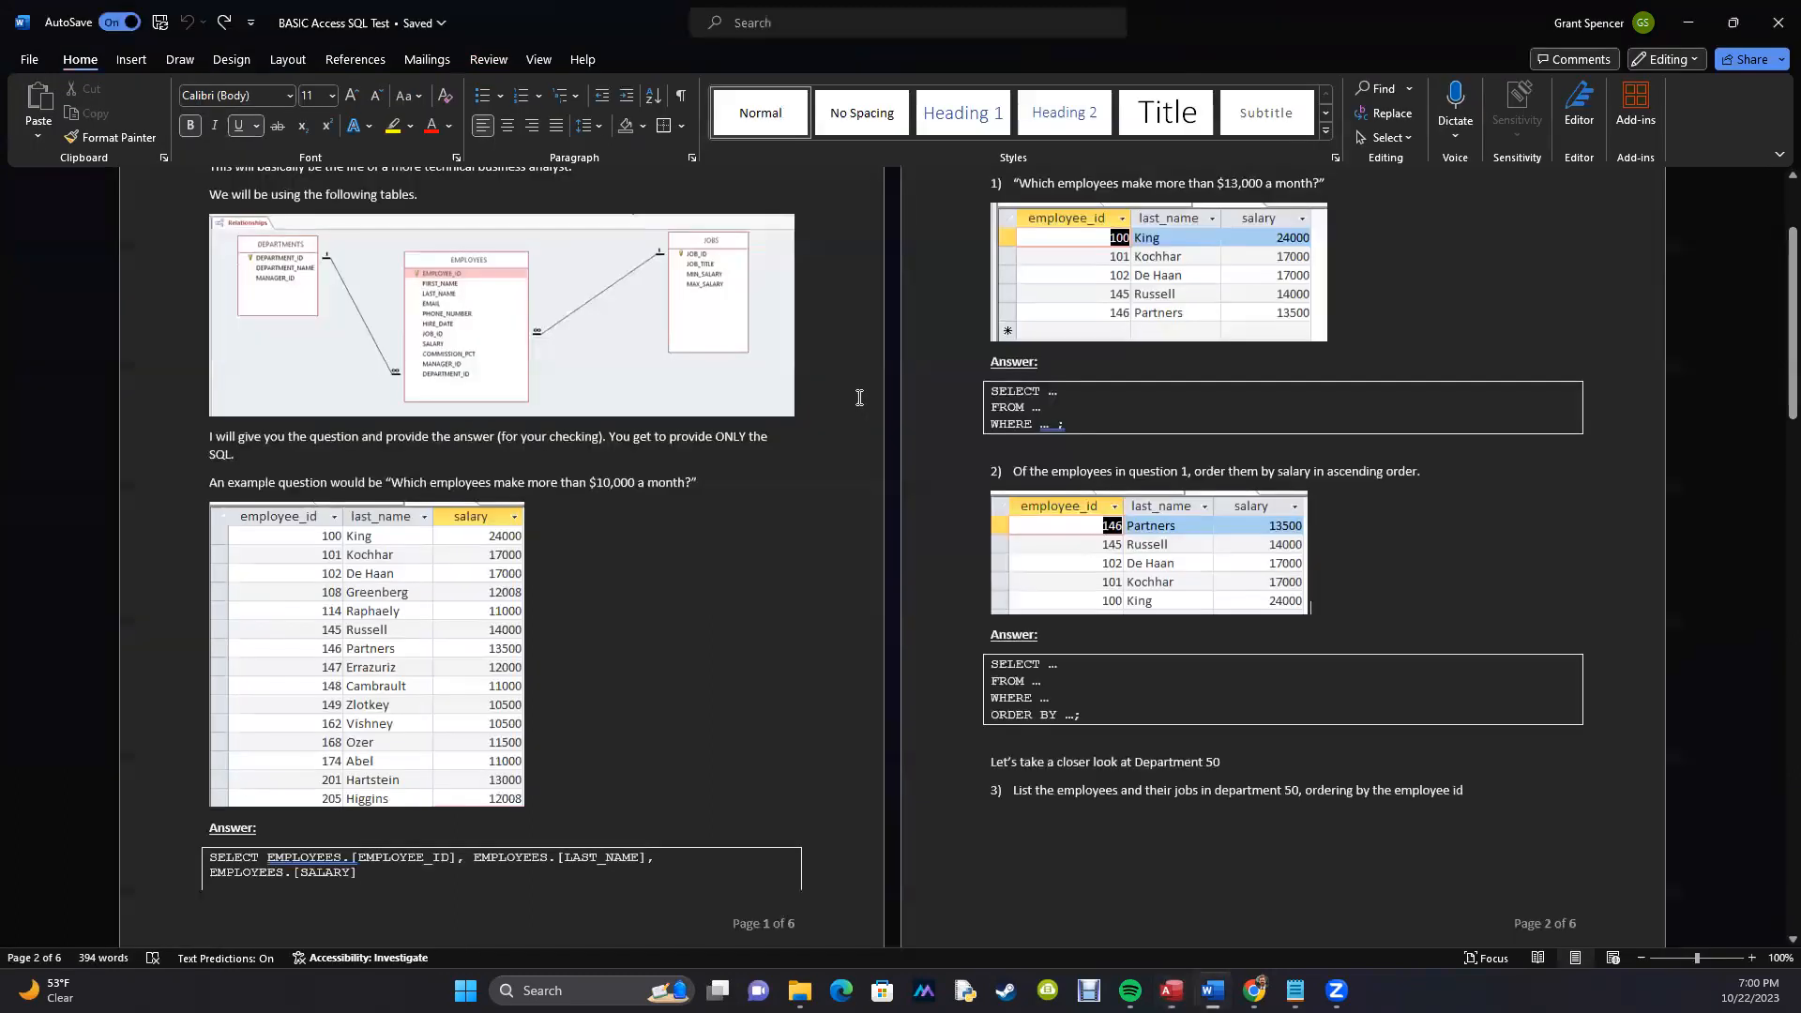
key("alt+Tab")
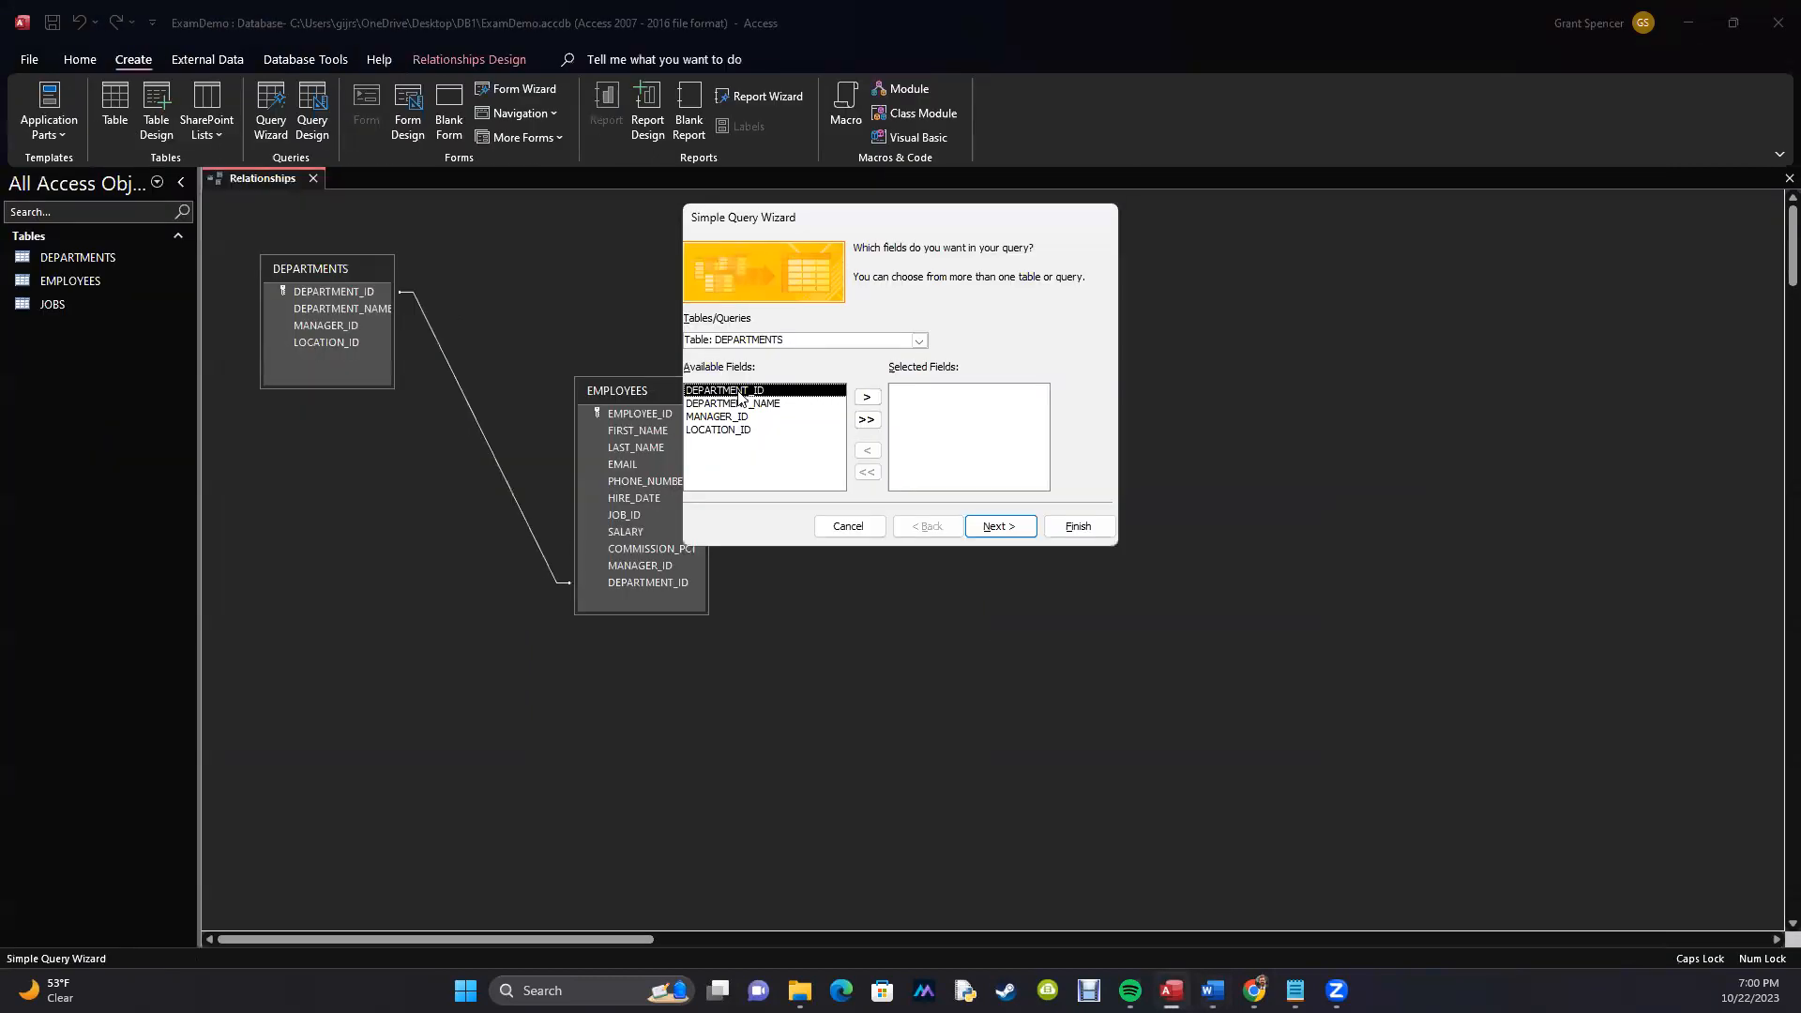
left_click(919, 341)
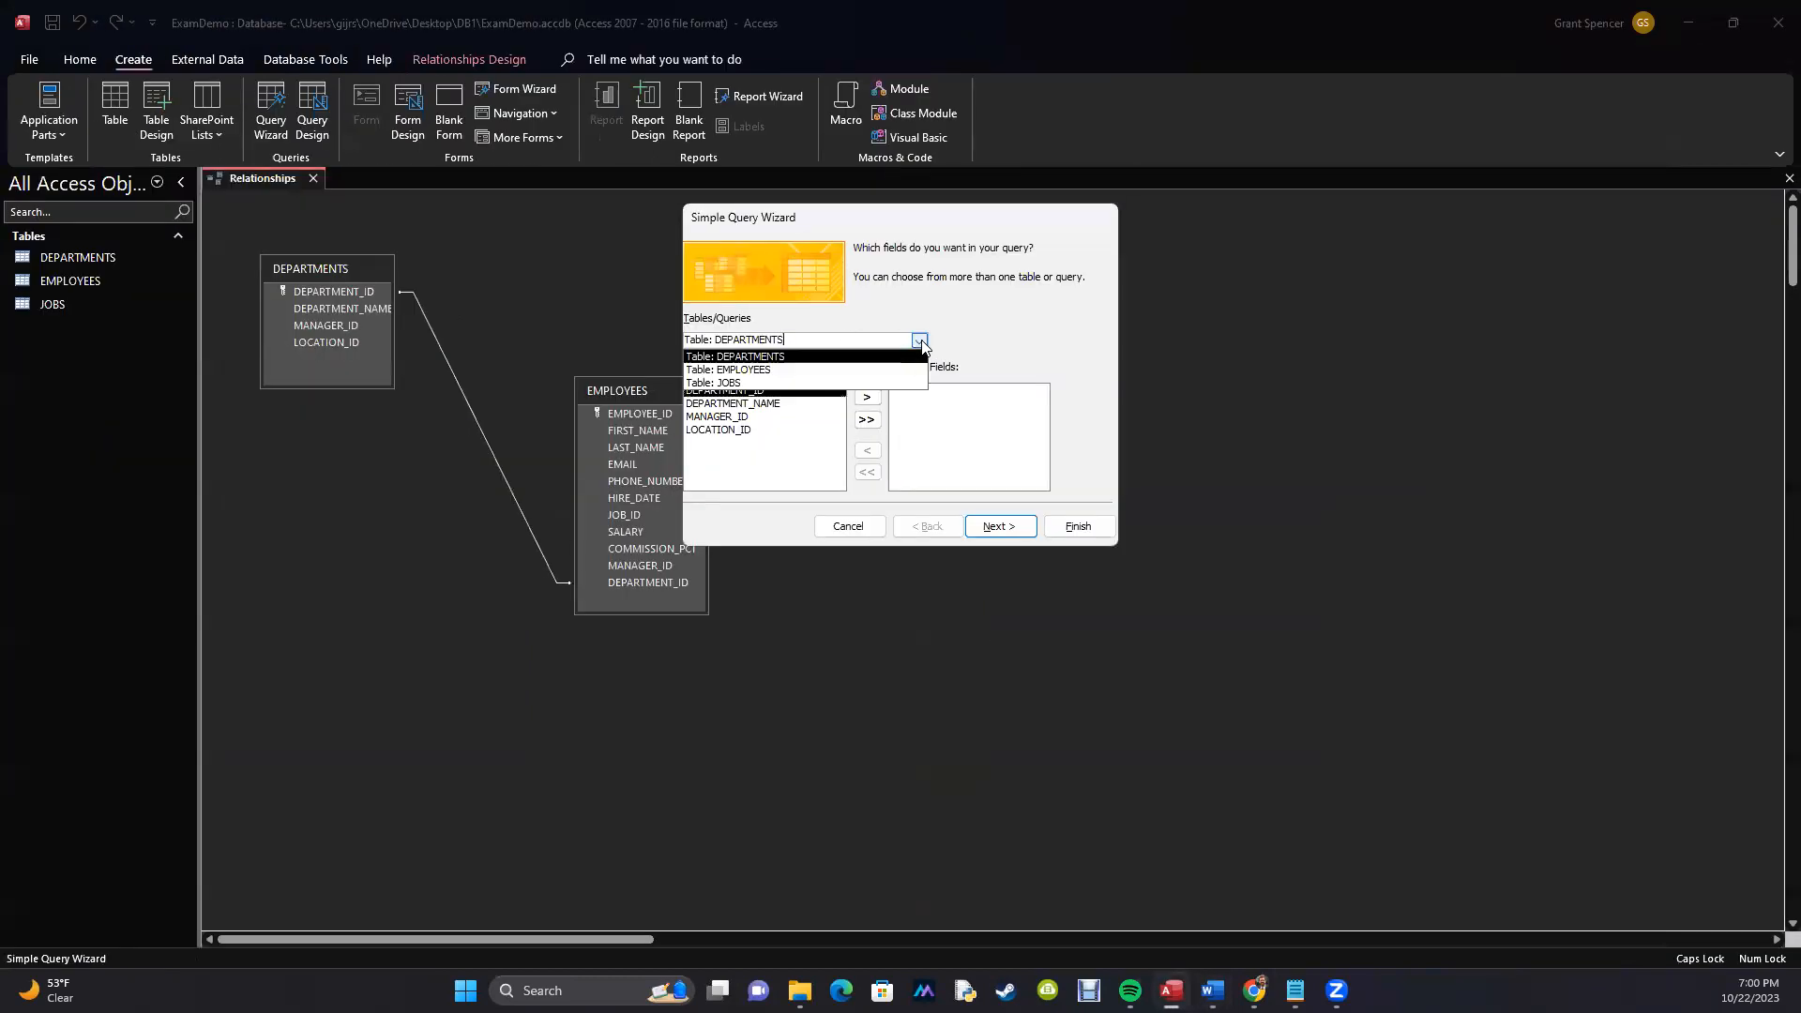
left_click(827, 364)
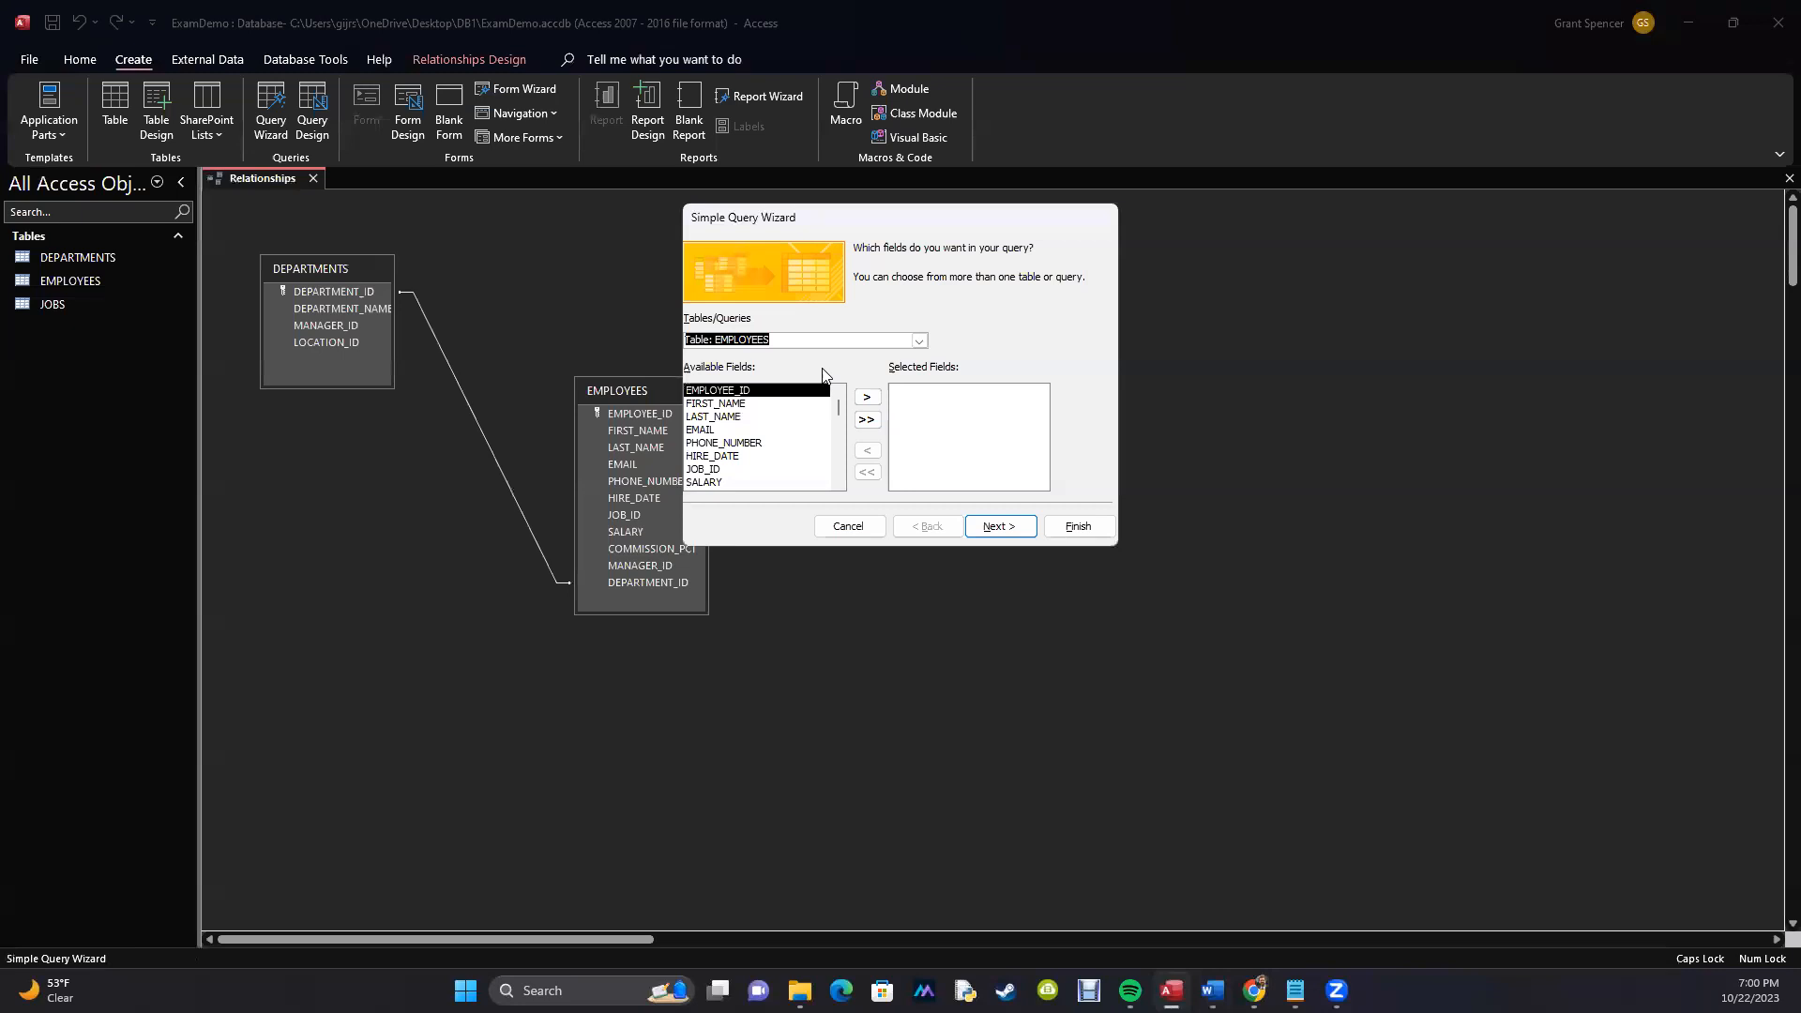
Add the EMPLOYEE_ID, LAST_NAME and SALARY fields to the query, as in the Word document's example question.
key("alt+Tab")
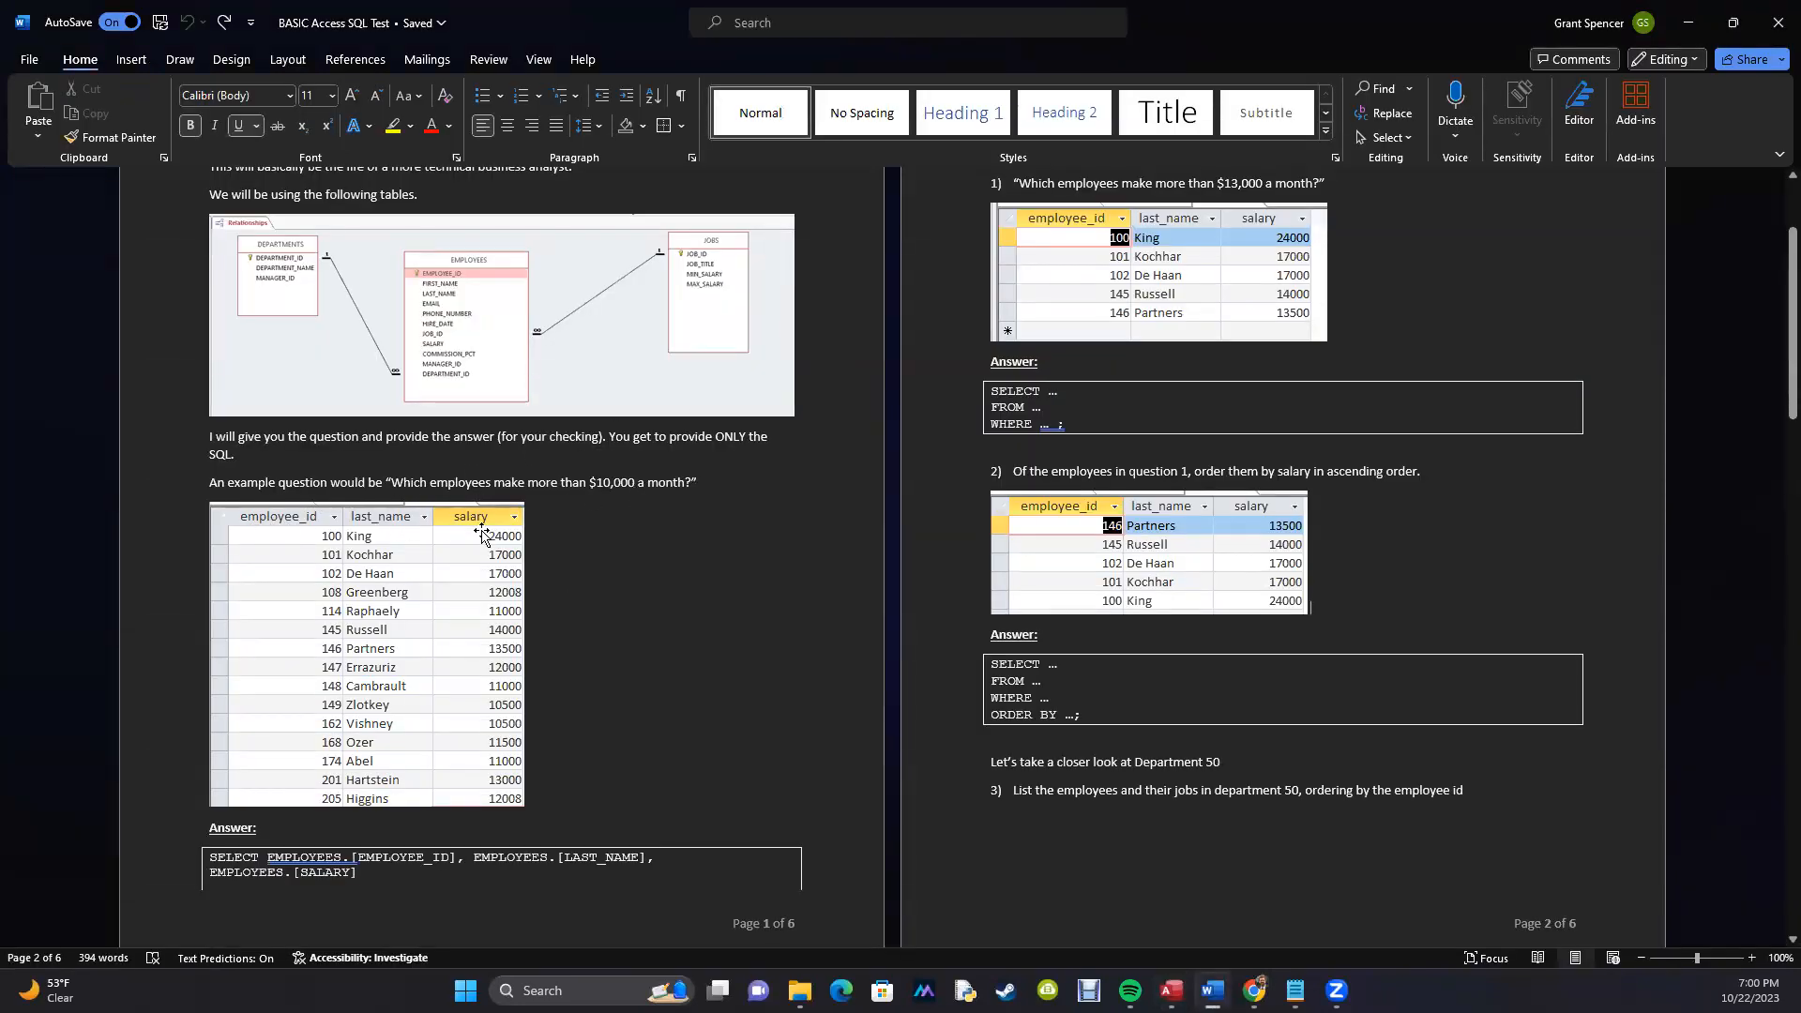
key("alt+Tab")
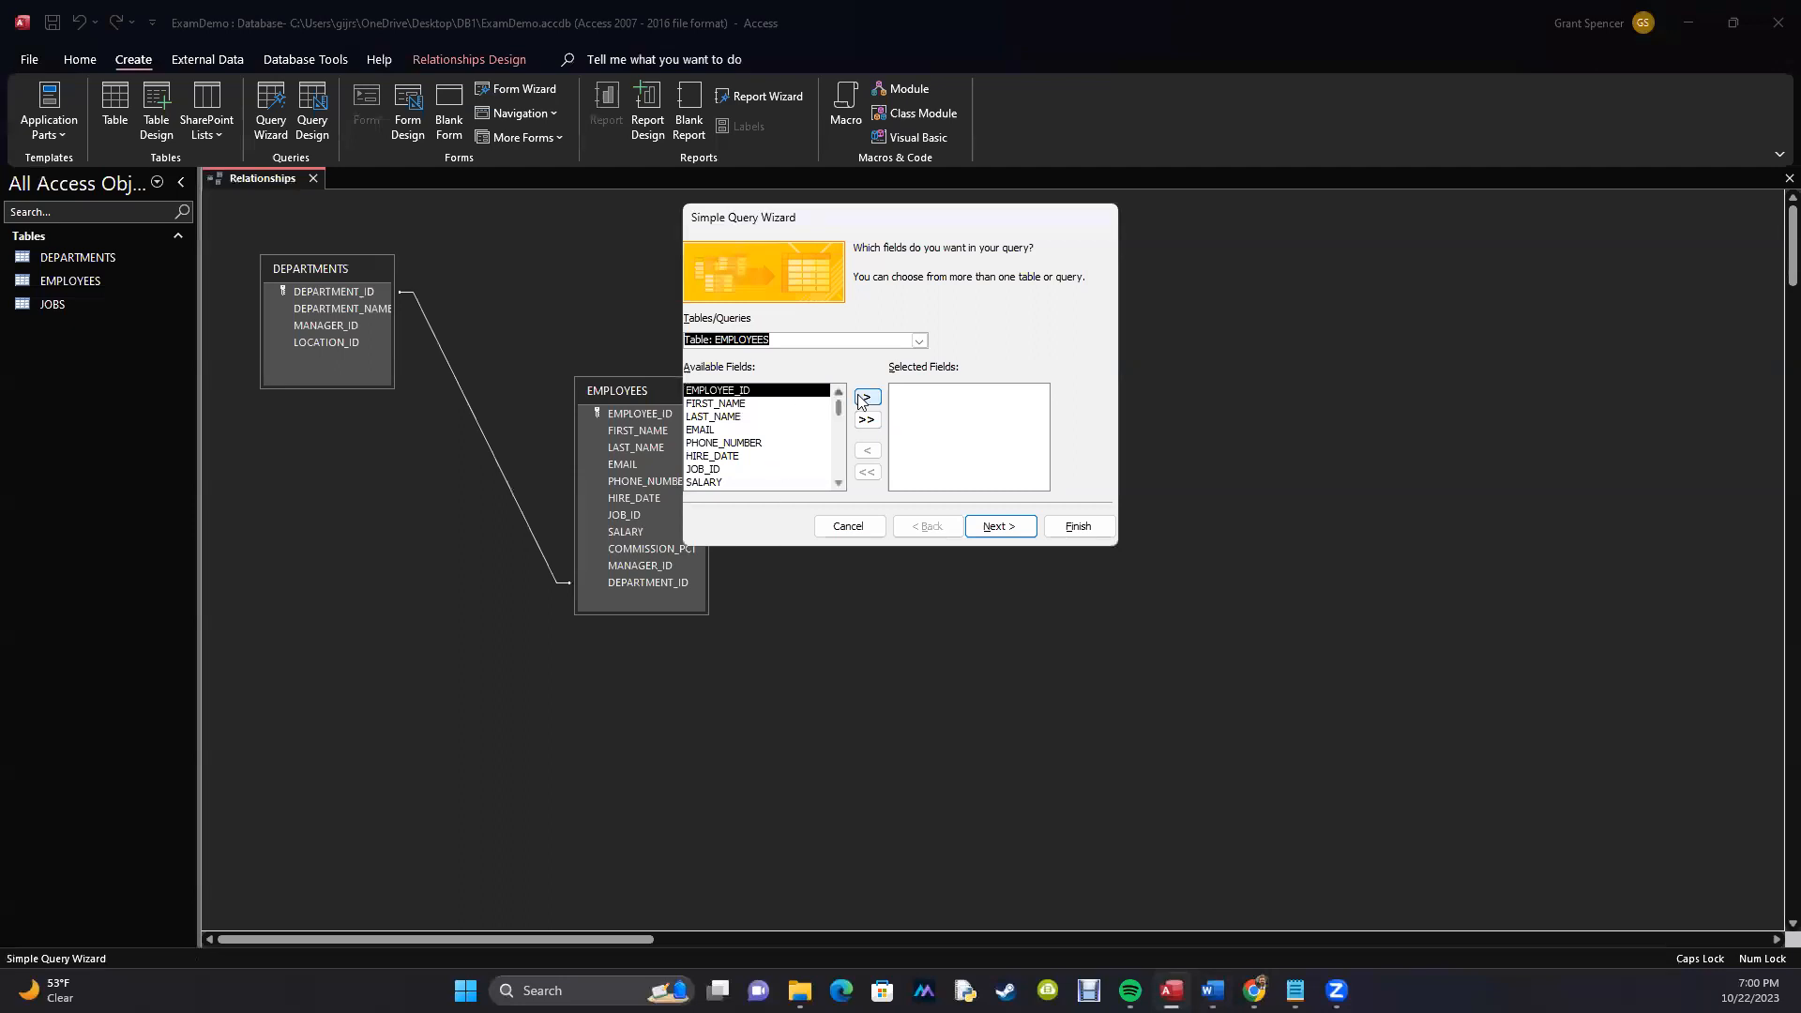
left_click(867, 397)
left_click(755, 417)
left_click(722, 403)
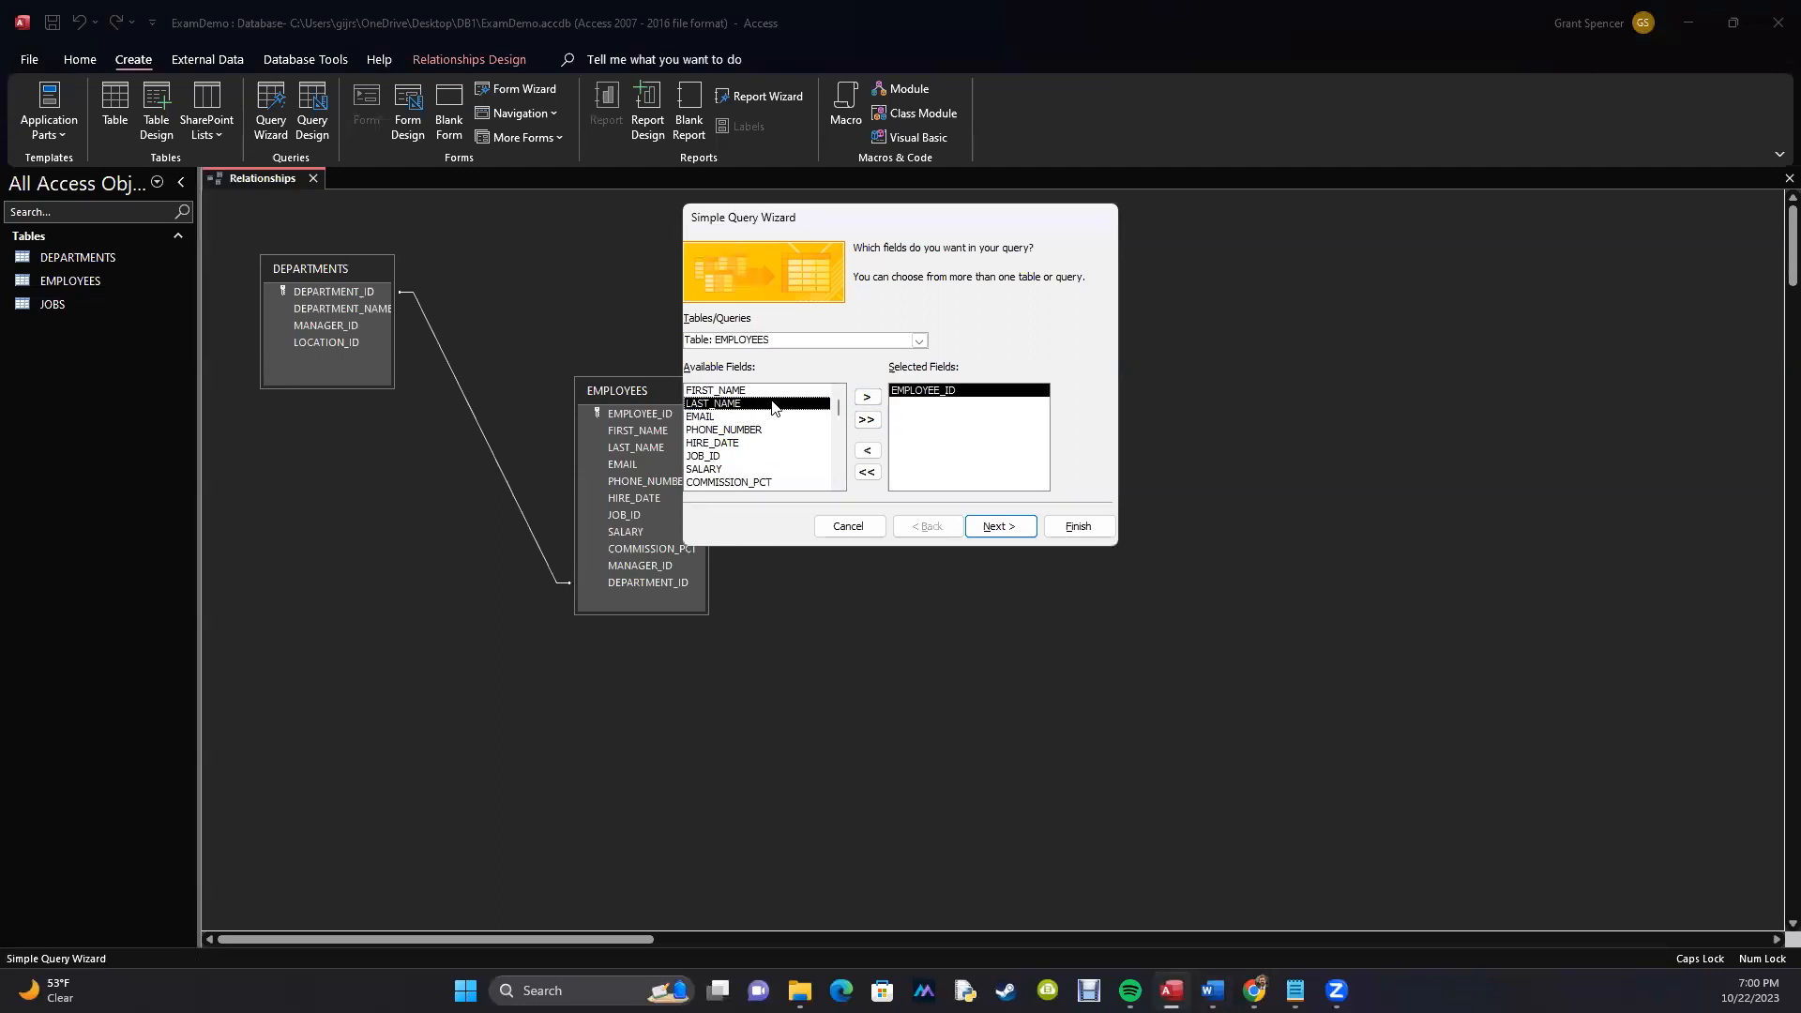
left_click(868, 397)
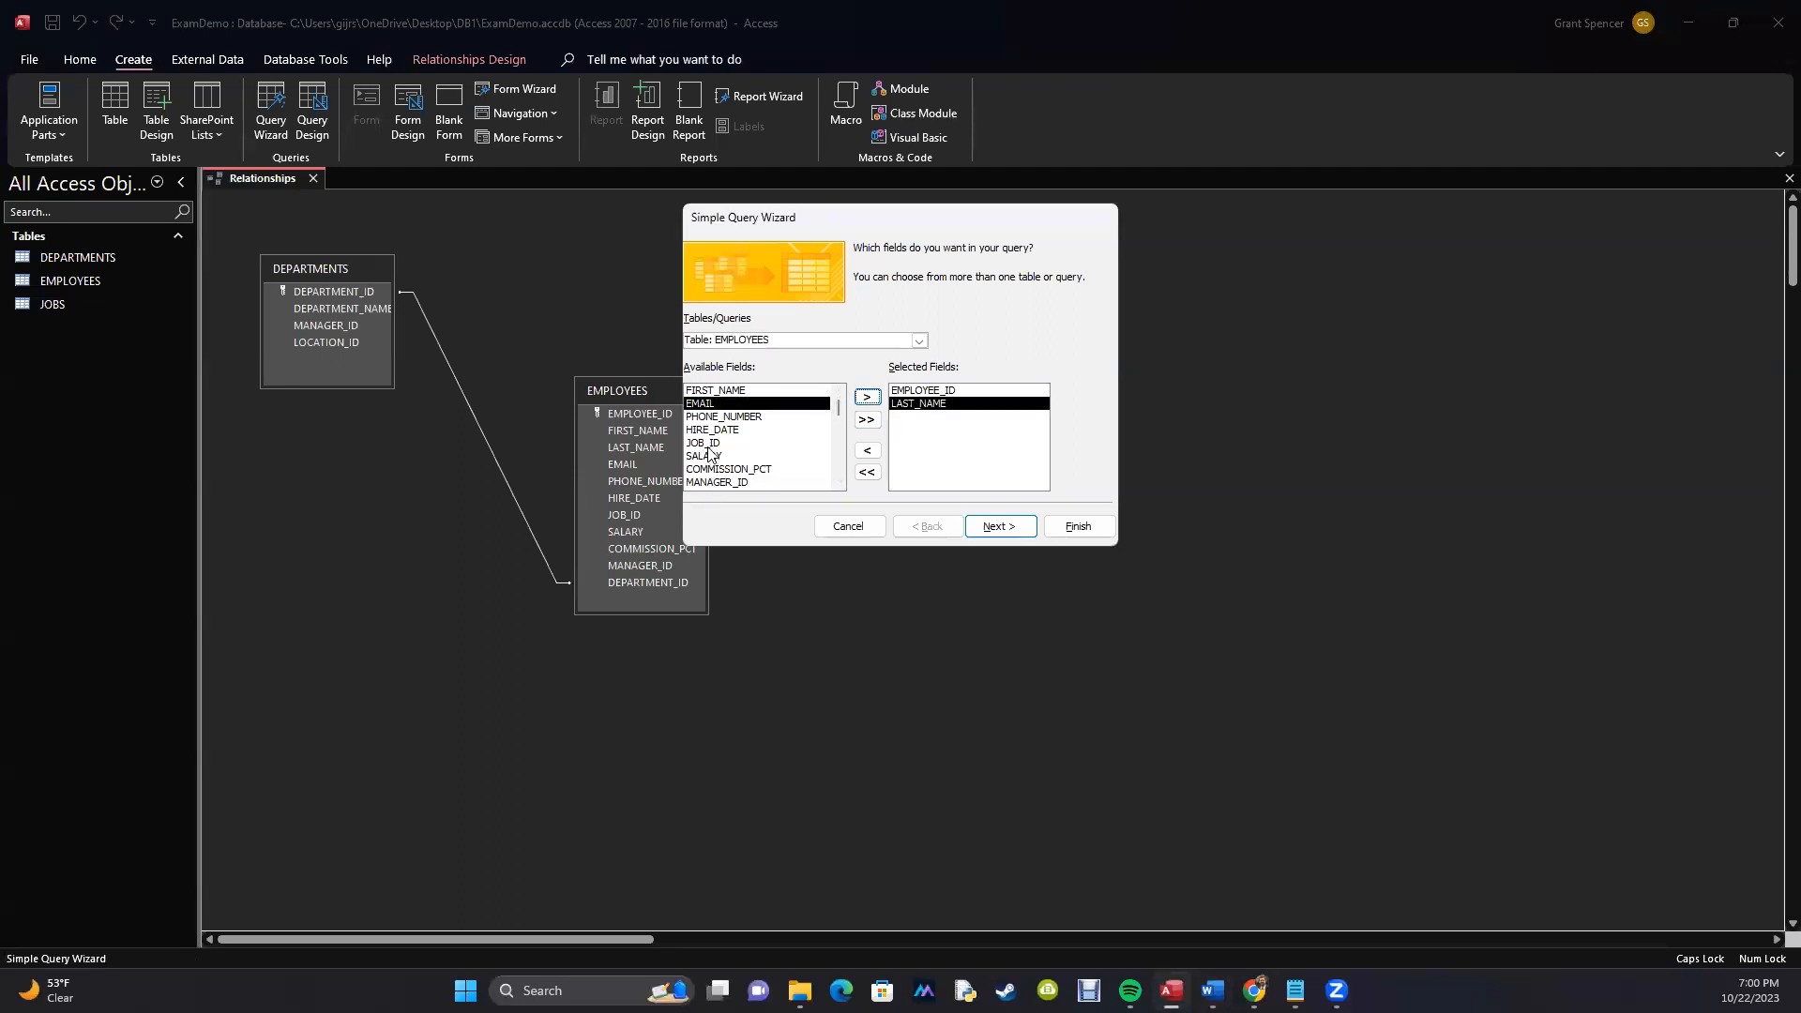
left_click(711, 456)
left_click(866, 398)
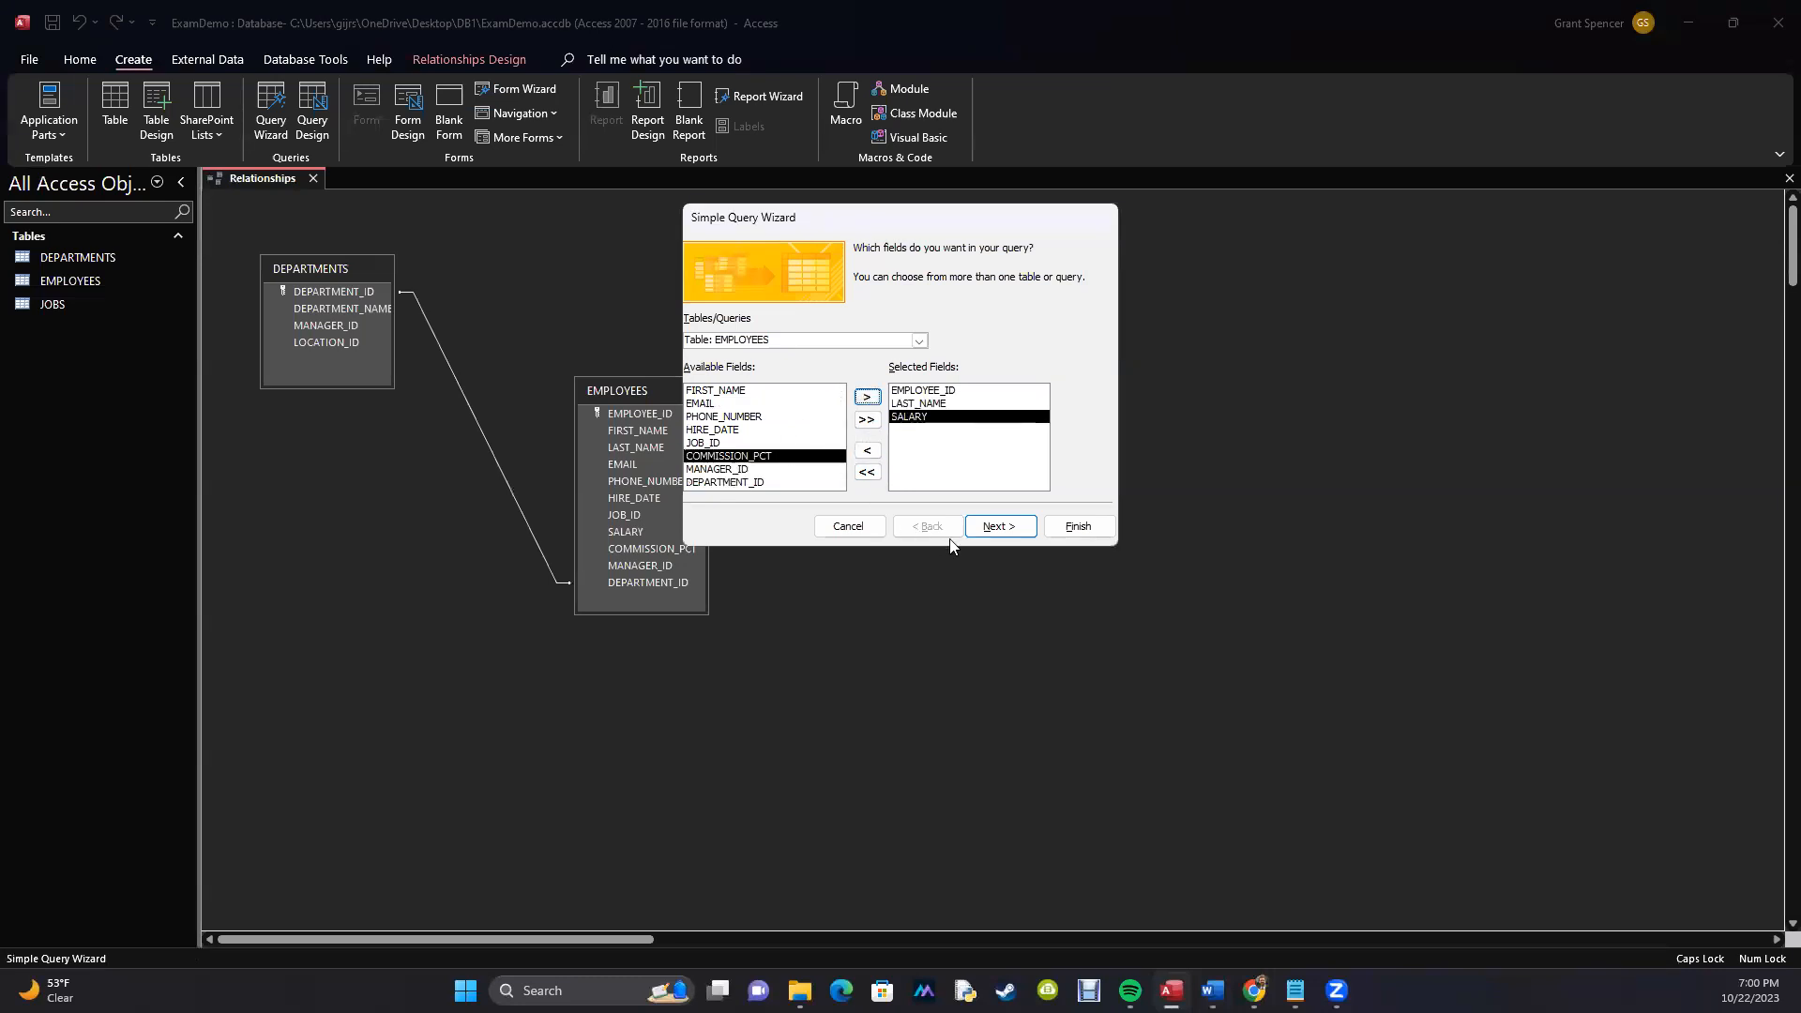
Title the query Q00 and finish the wizard, opening the query to view information.
left_click(997, 528)
left_click(996, 528)
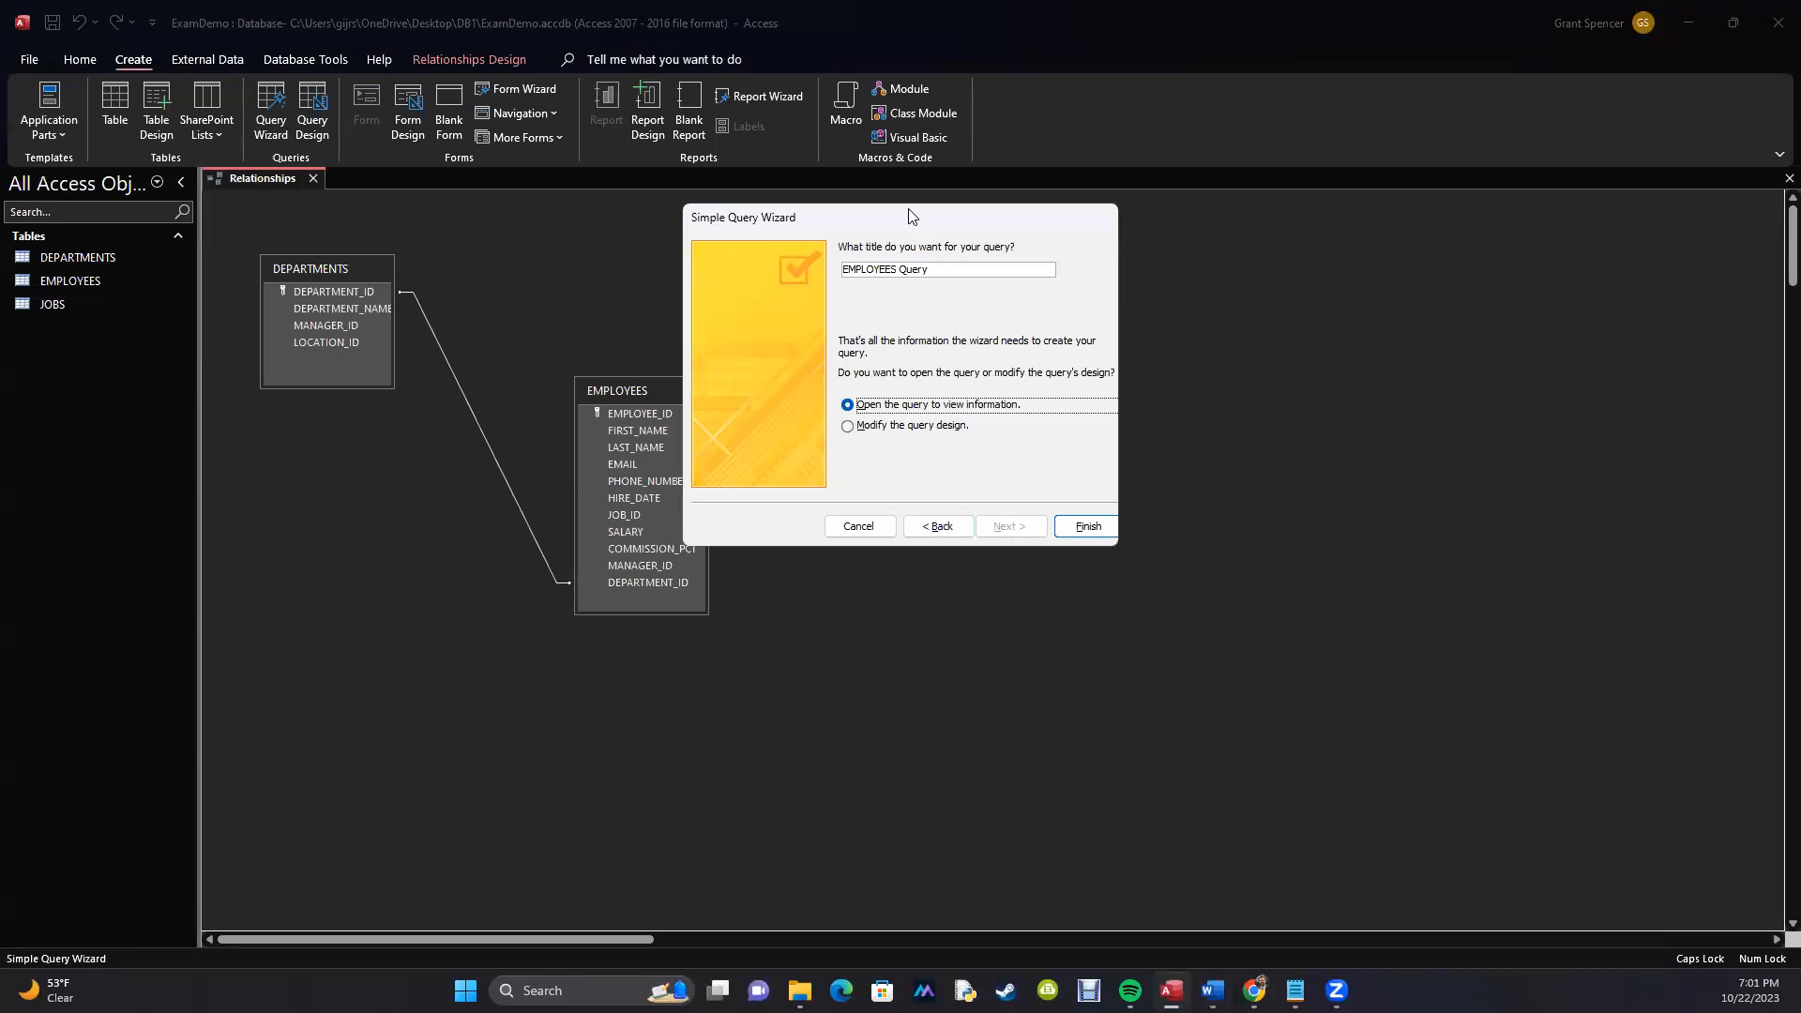
key("alt+Tab")
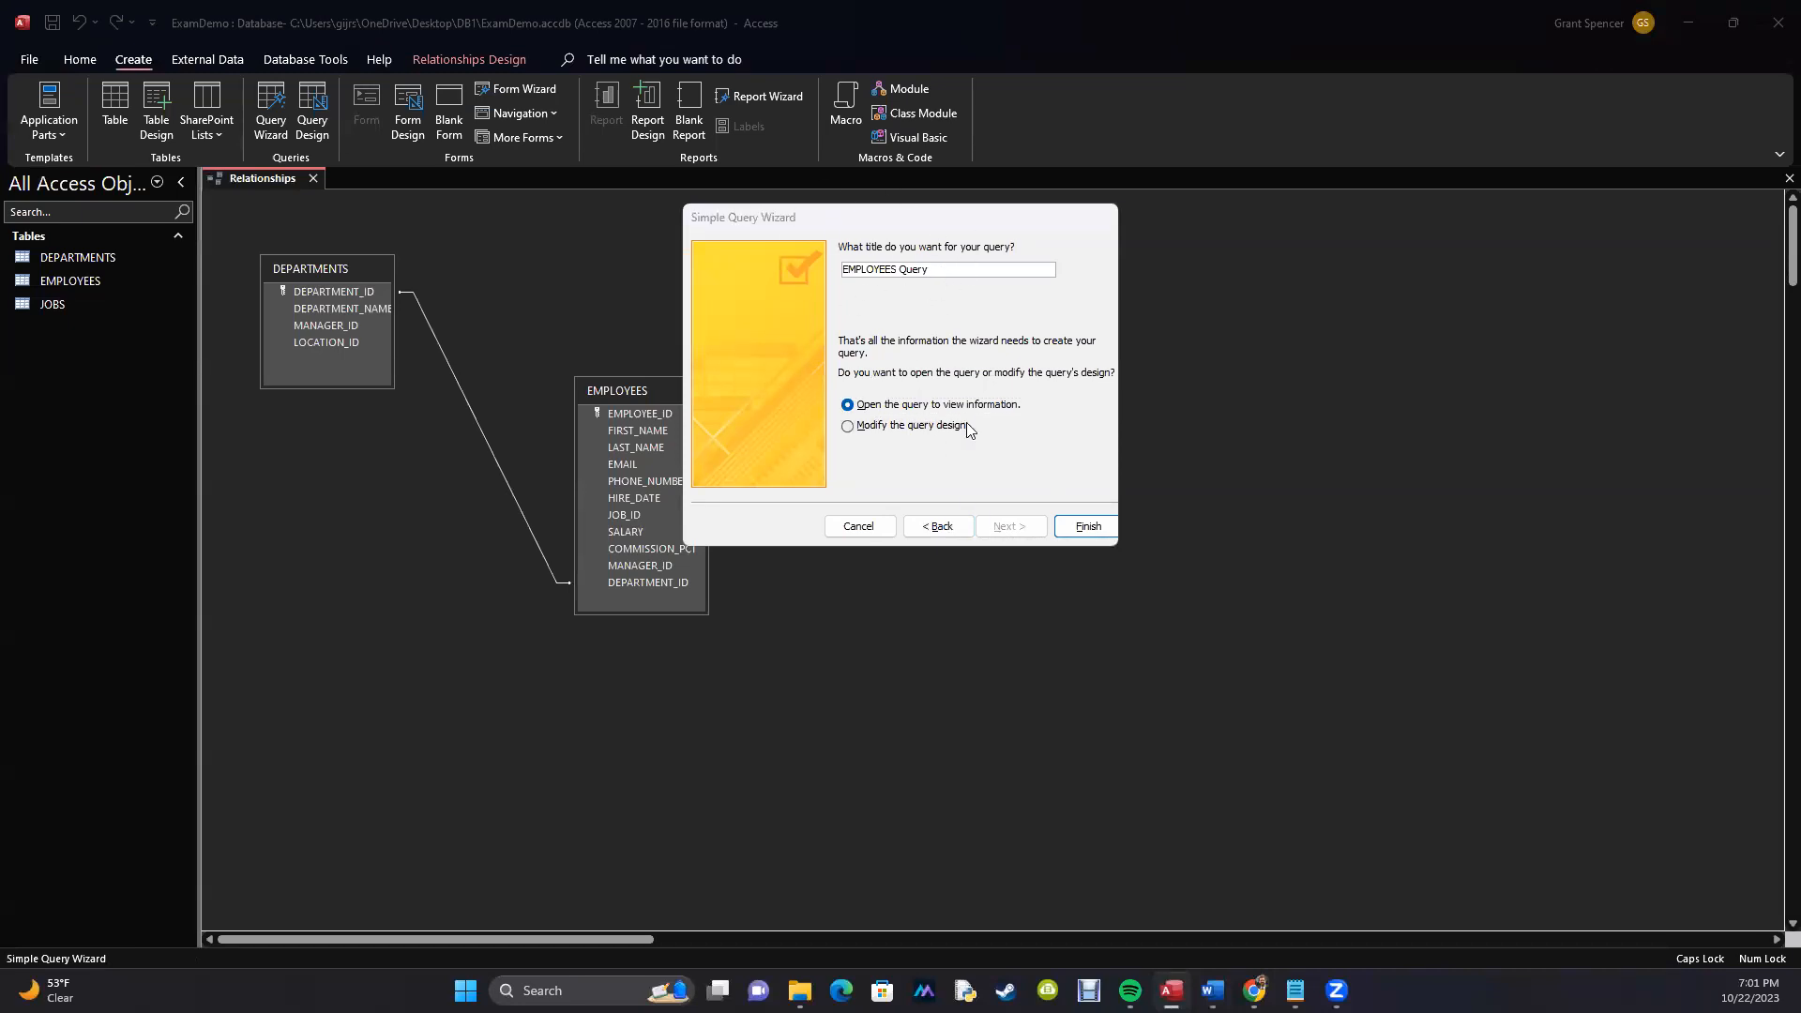
scroll(1109, 423, "up", 2)
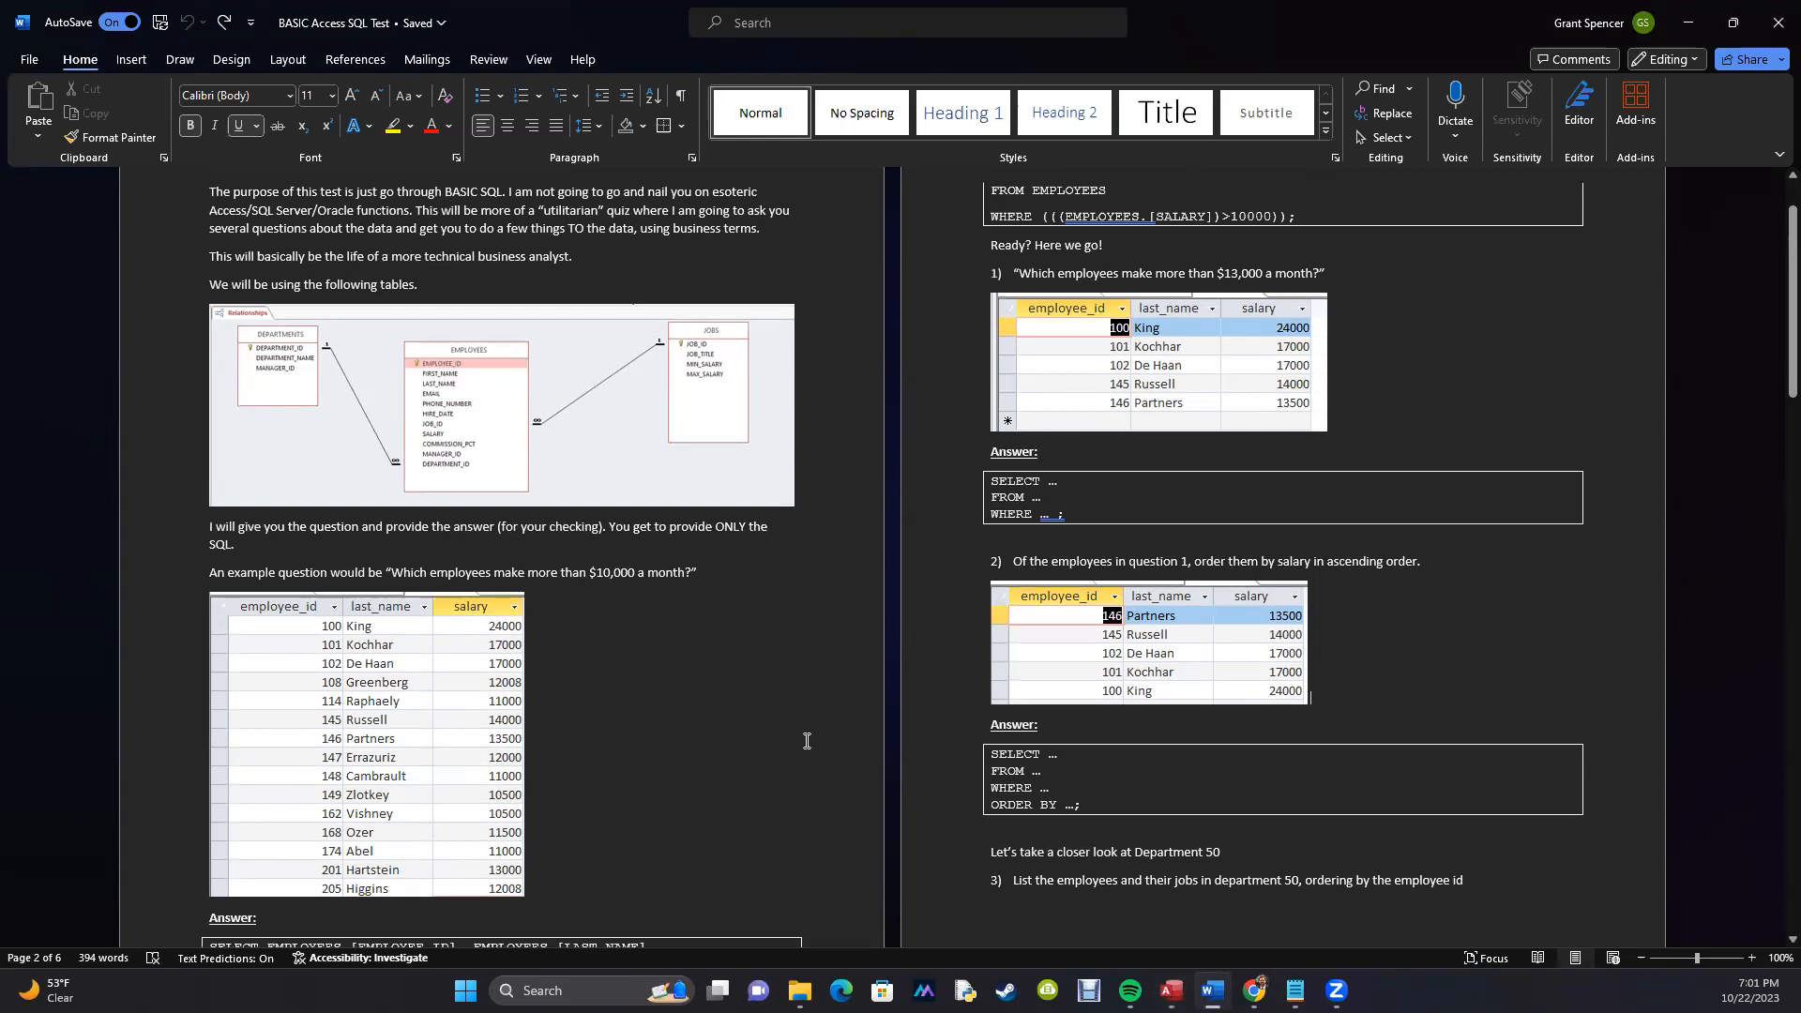
scroll(802, 648, "down", 3)
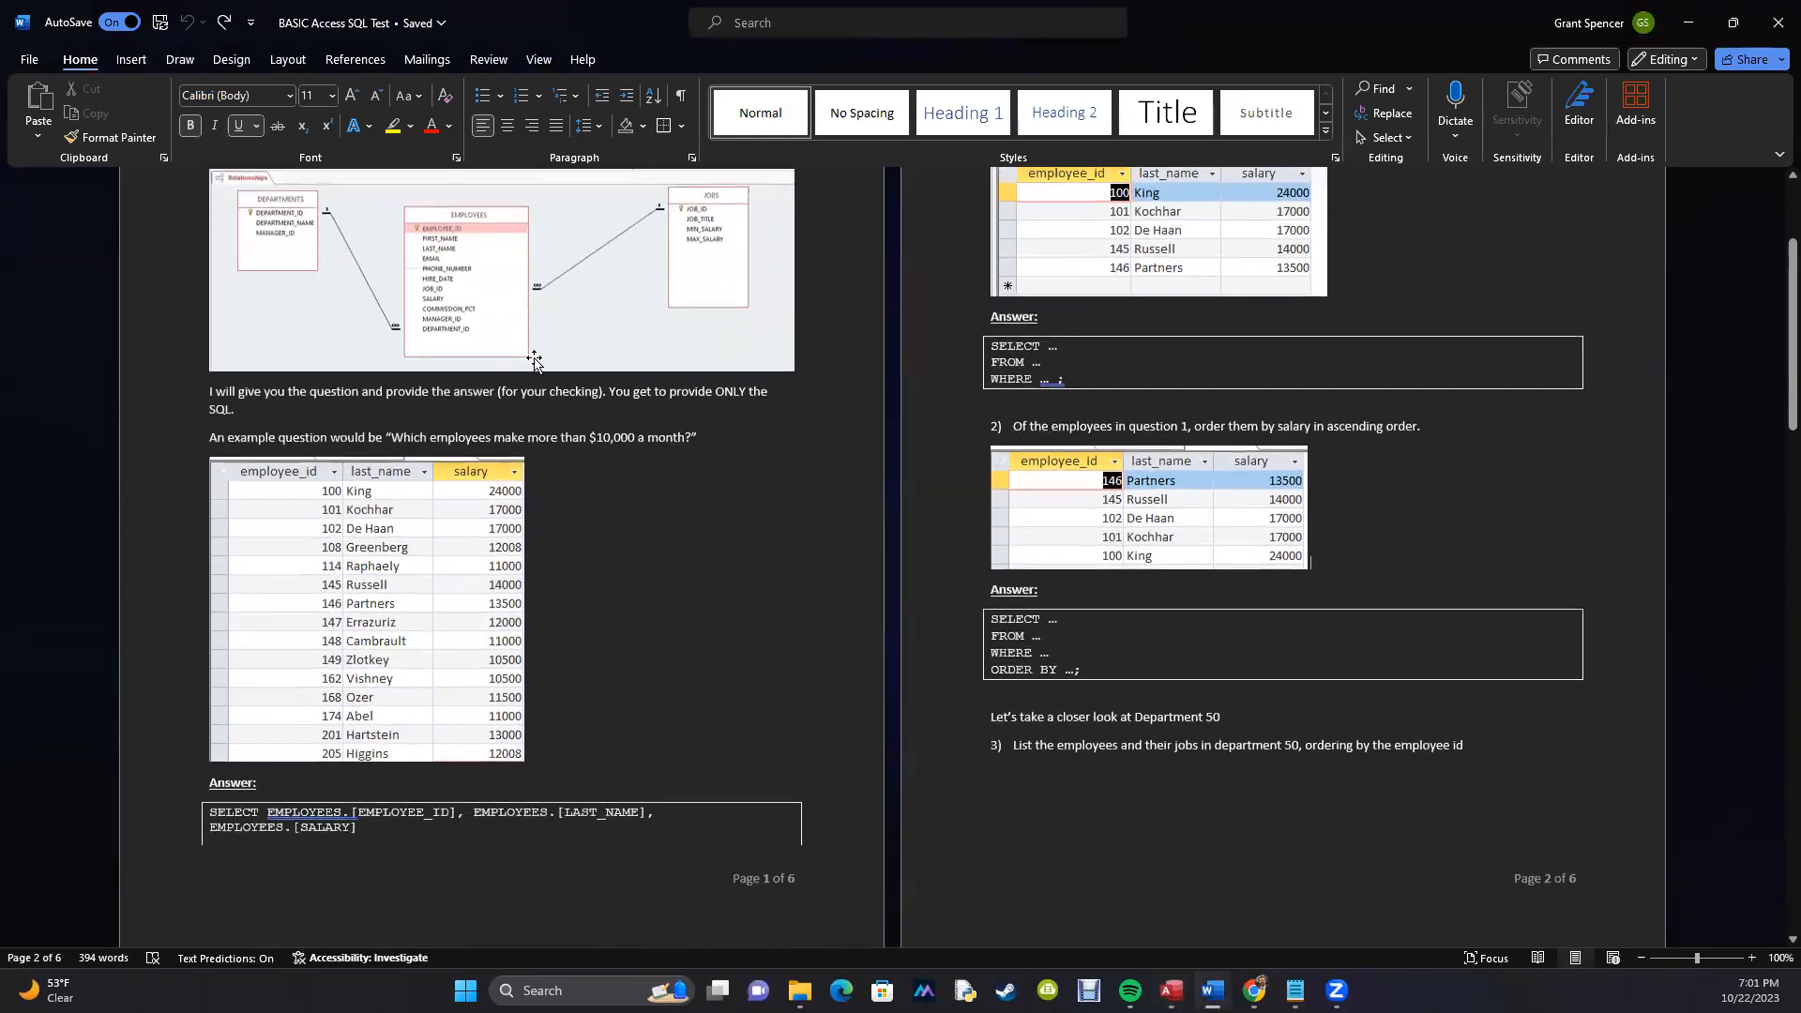
key("alt+Tab")
left_click_drag(929, 270, 737, 259)
type("Q00")
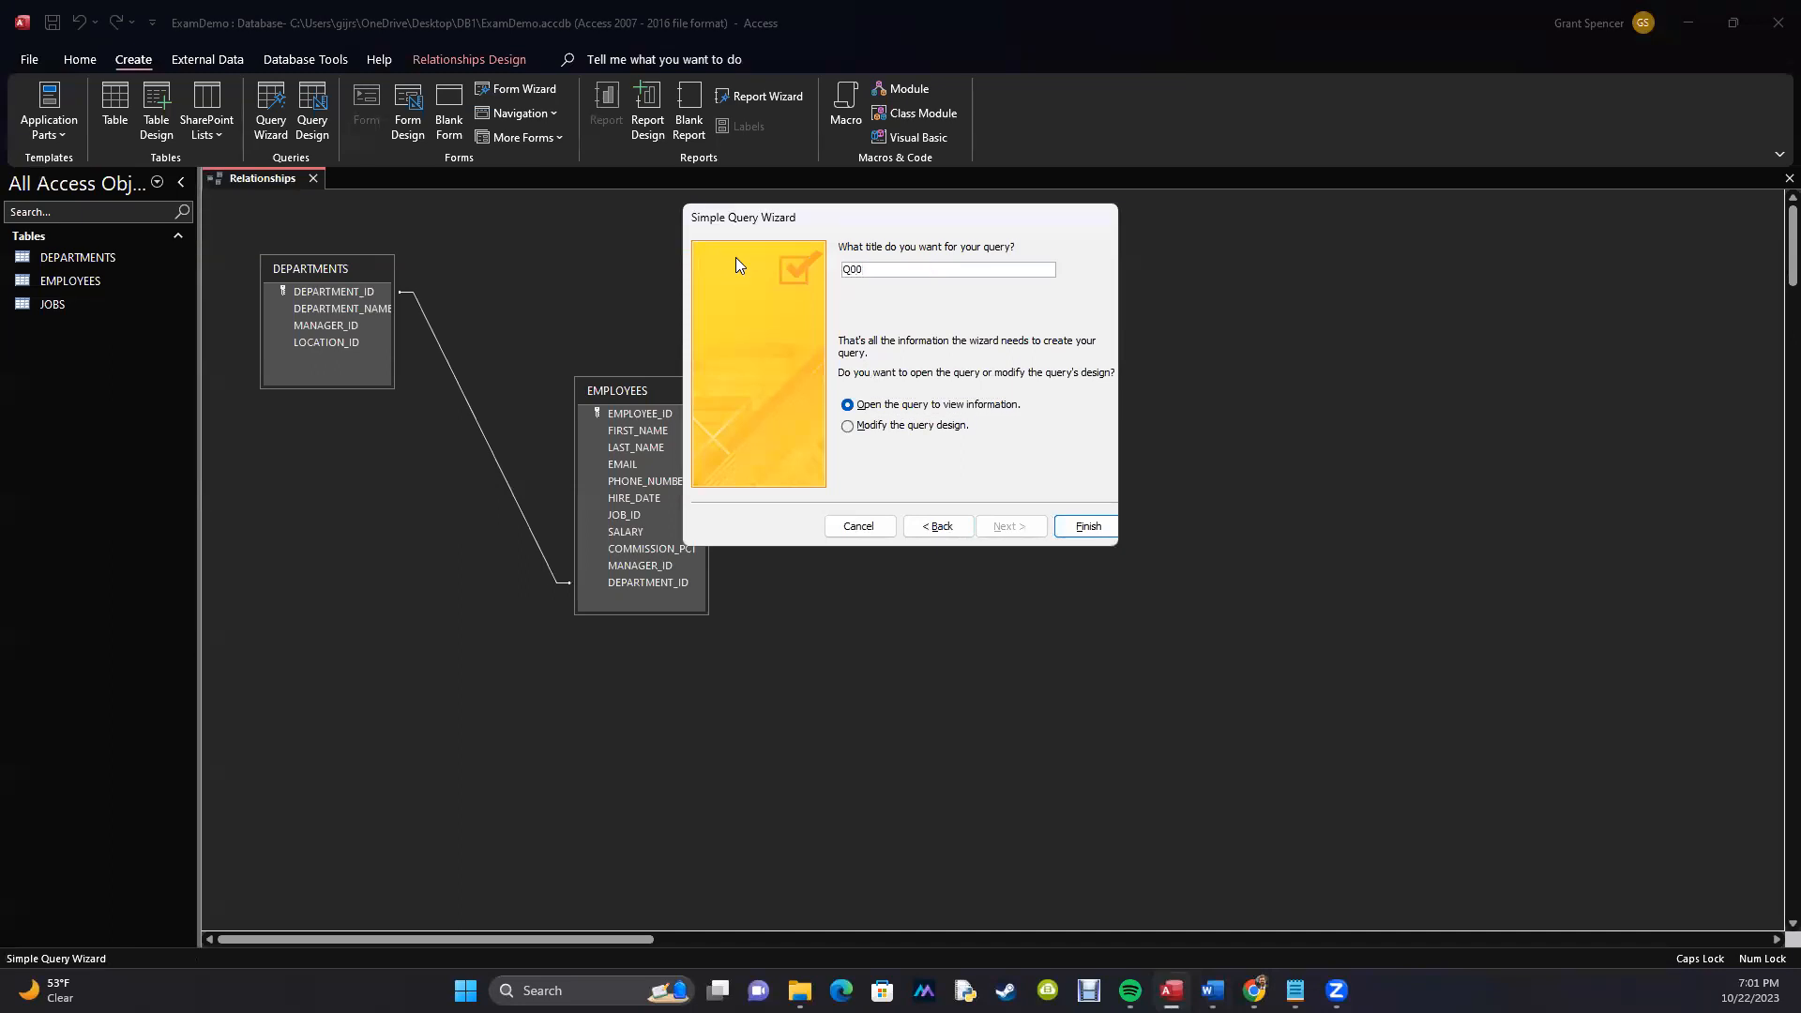
left_click(1084, 528)
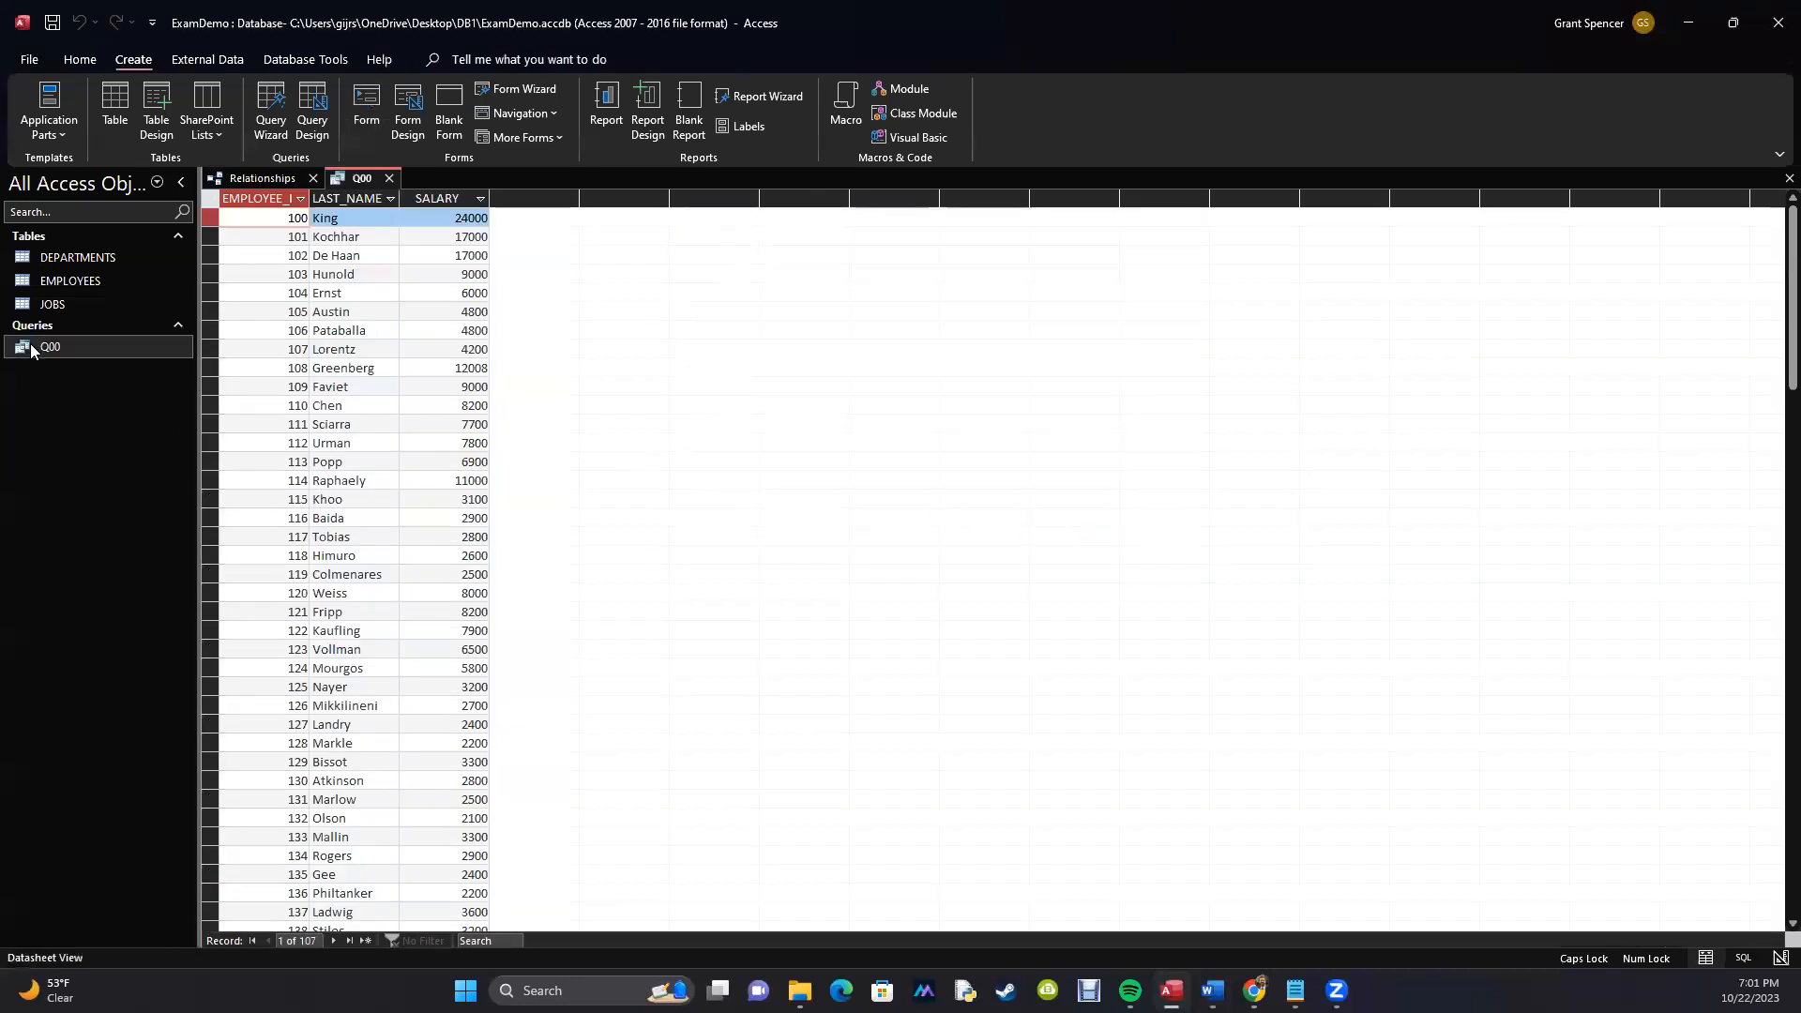
Check the example question in Word, add the criterion > 10000 to SALARY in Q00's design, and run the query.
left_click(122, 347)
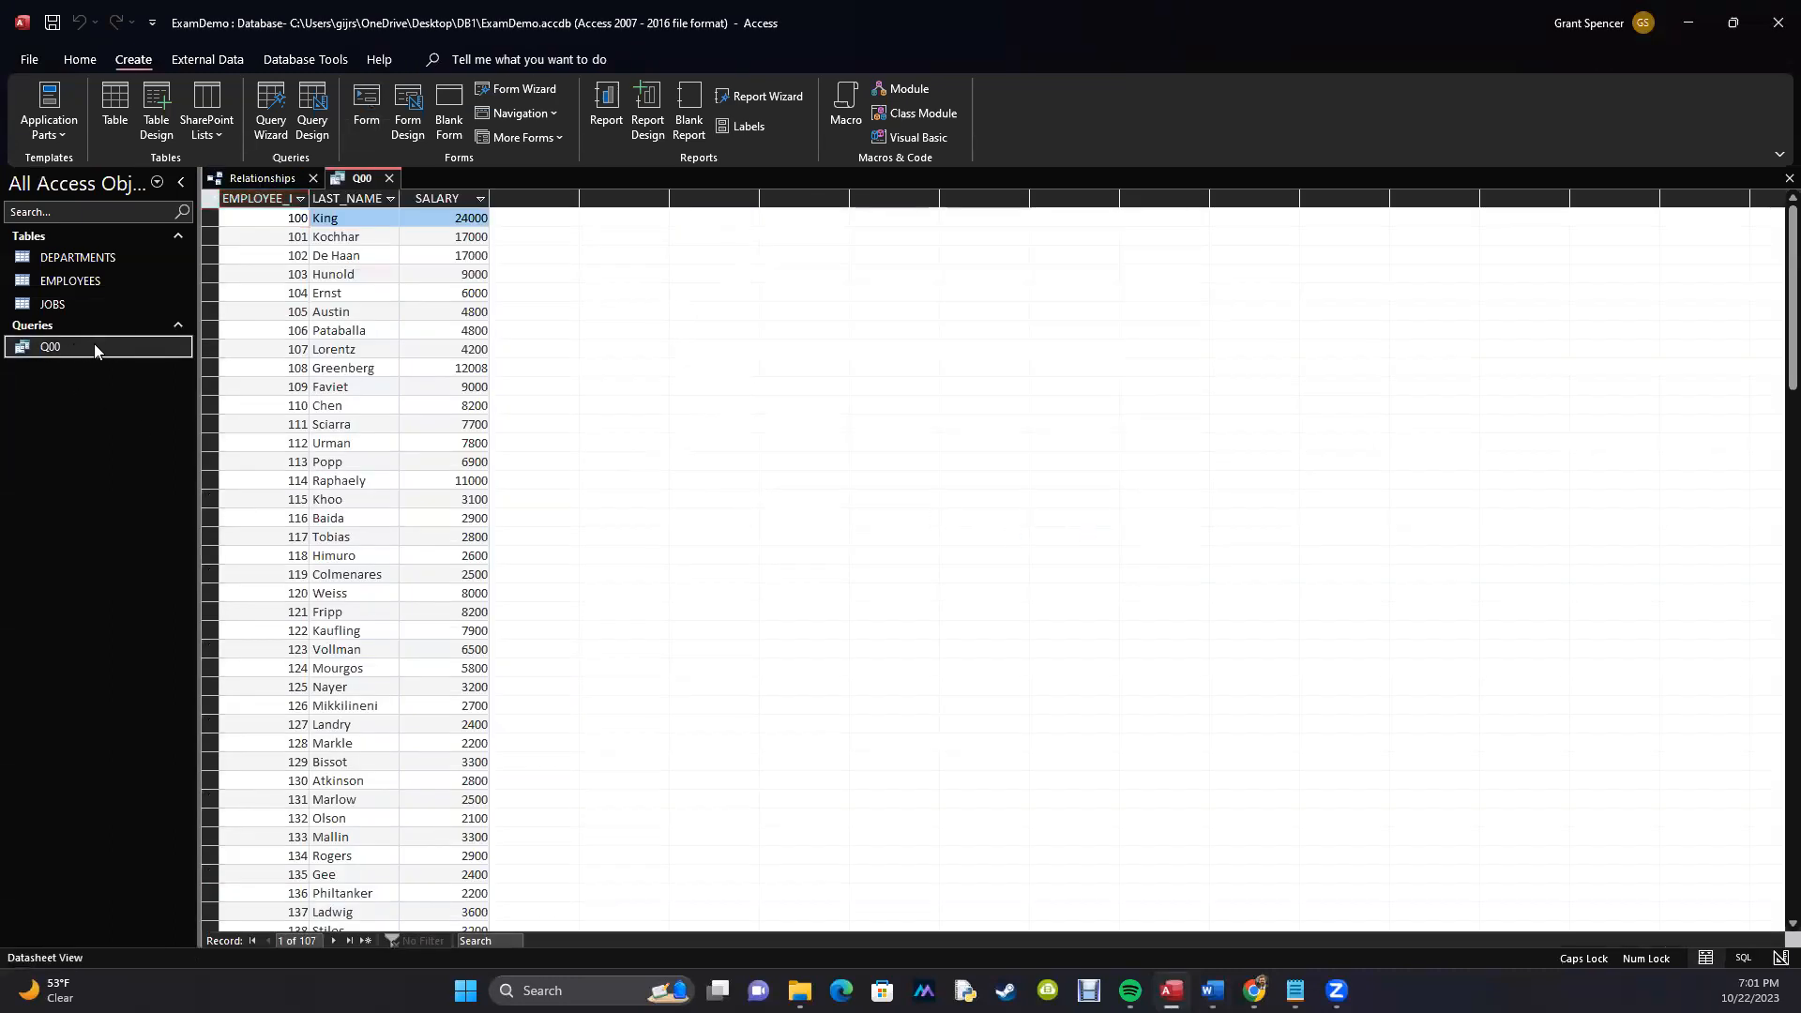
key("alt+Tab")
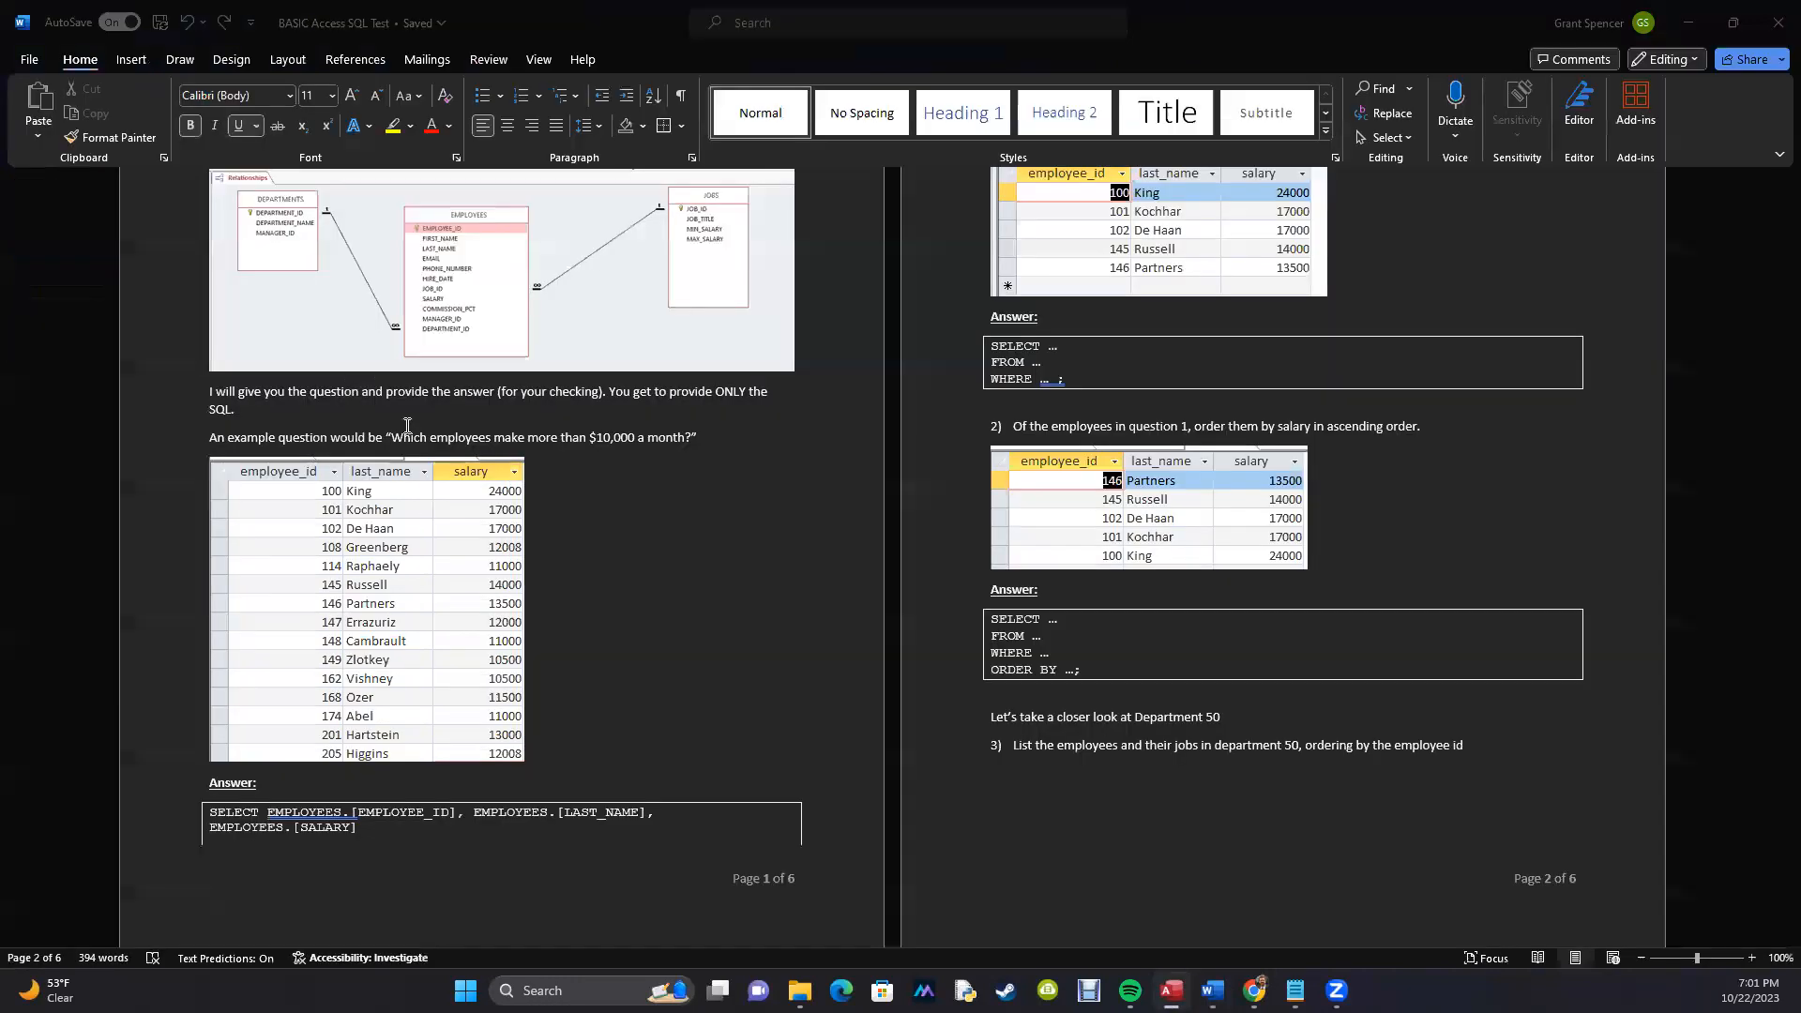
left_click_drag(572, 438, 684, 439)
key("alt+Tab")
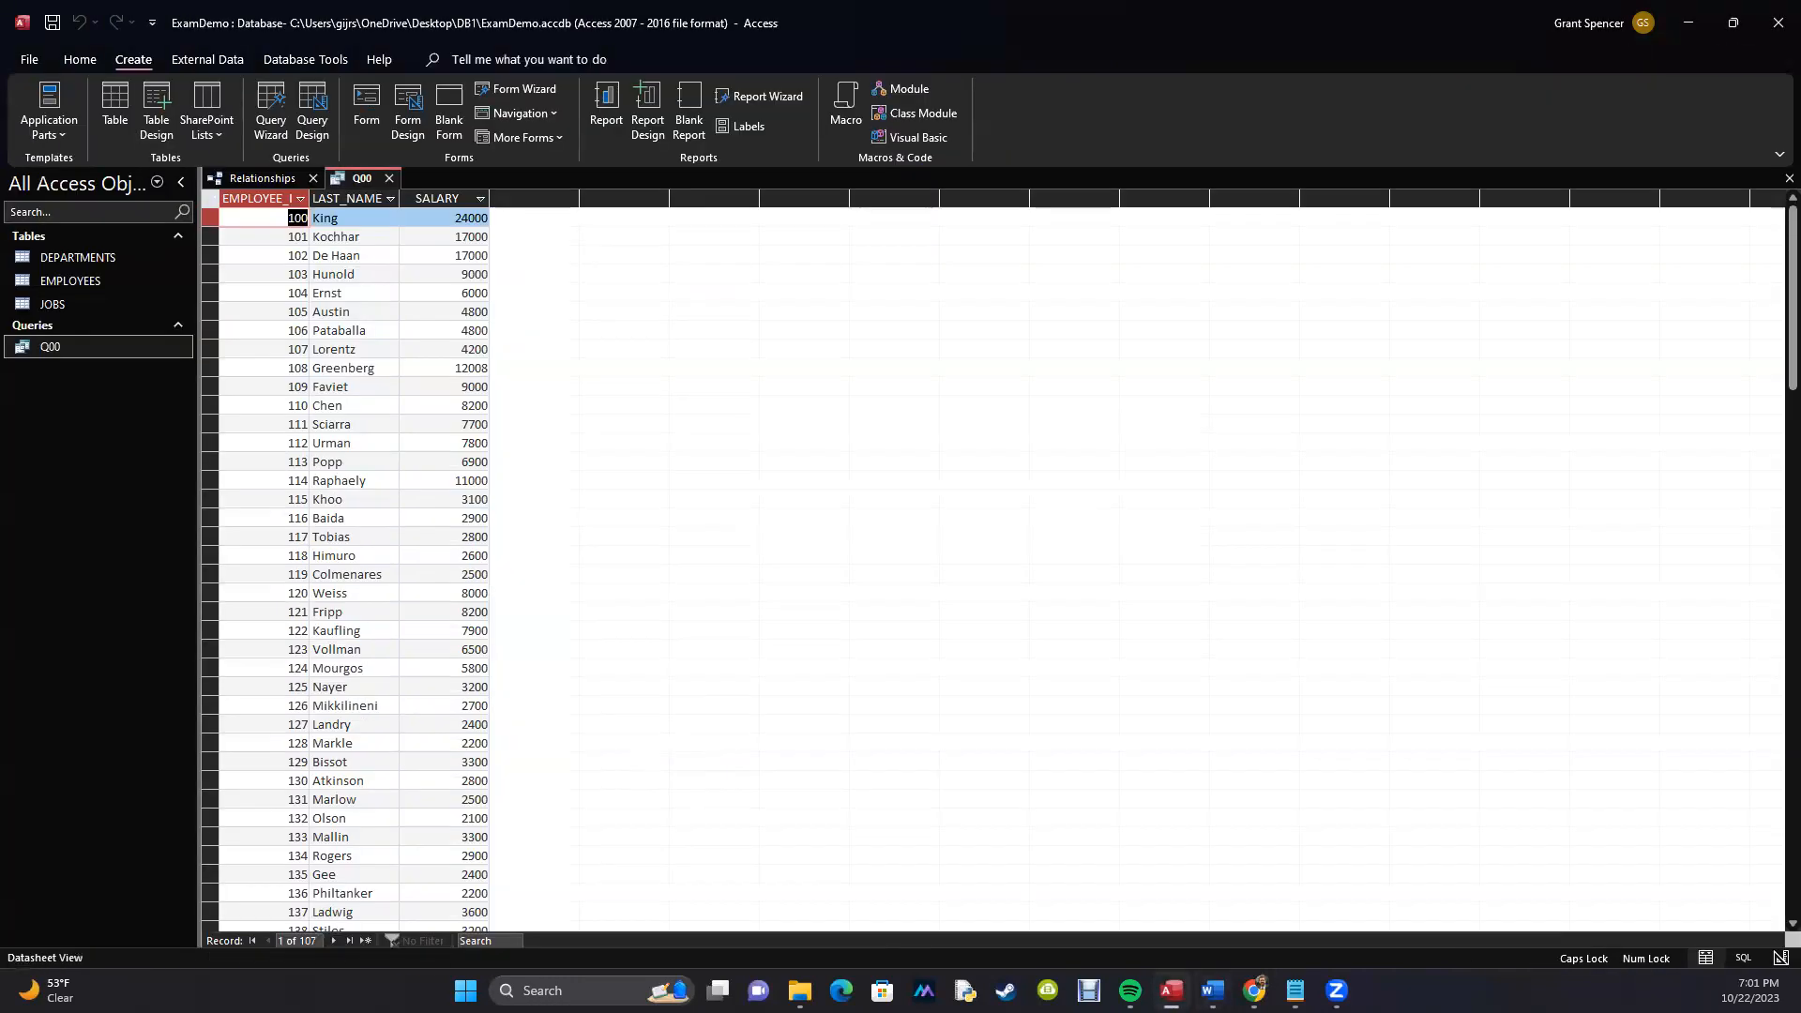
key("alt+Tab")
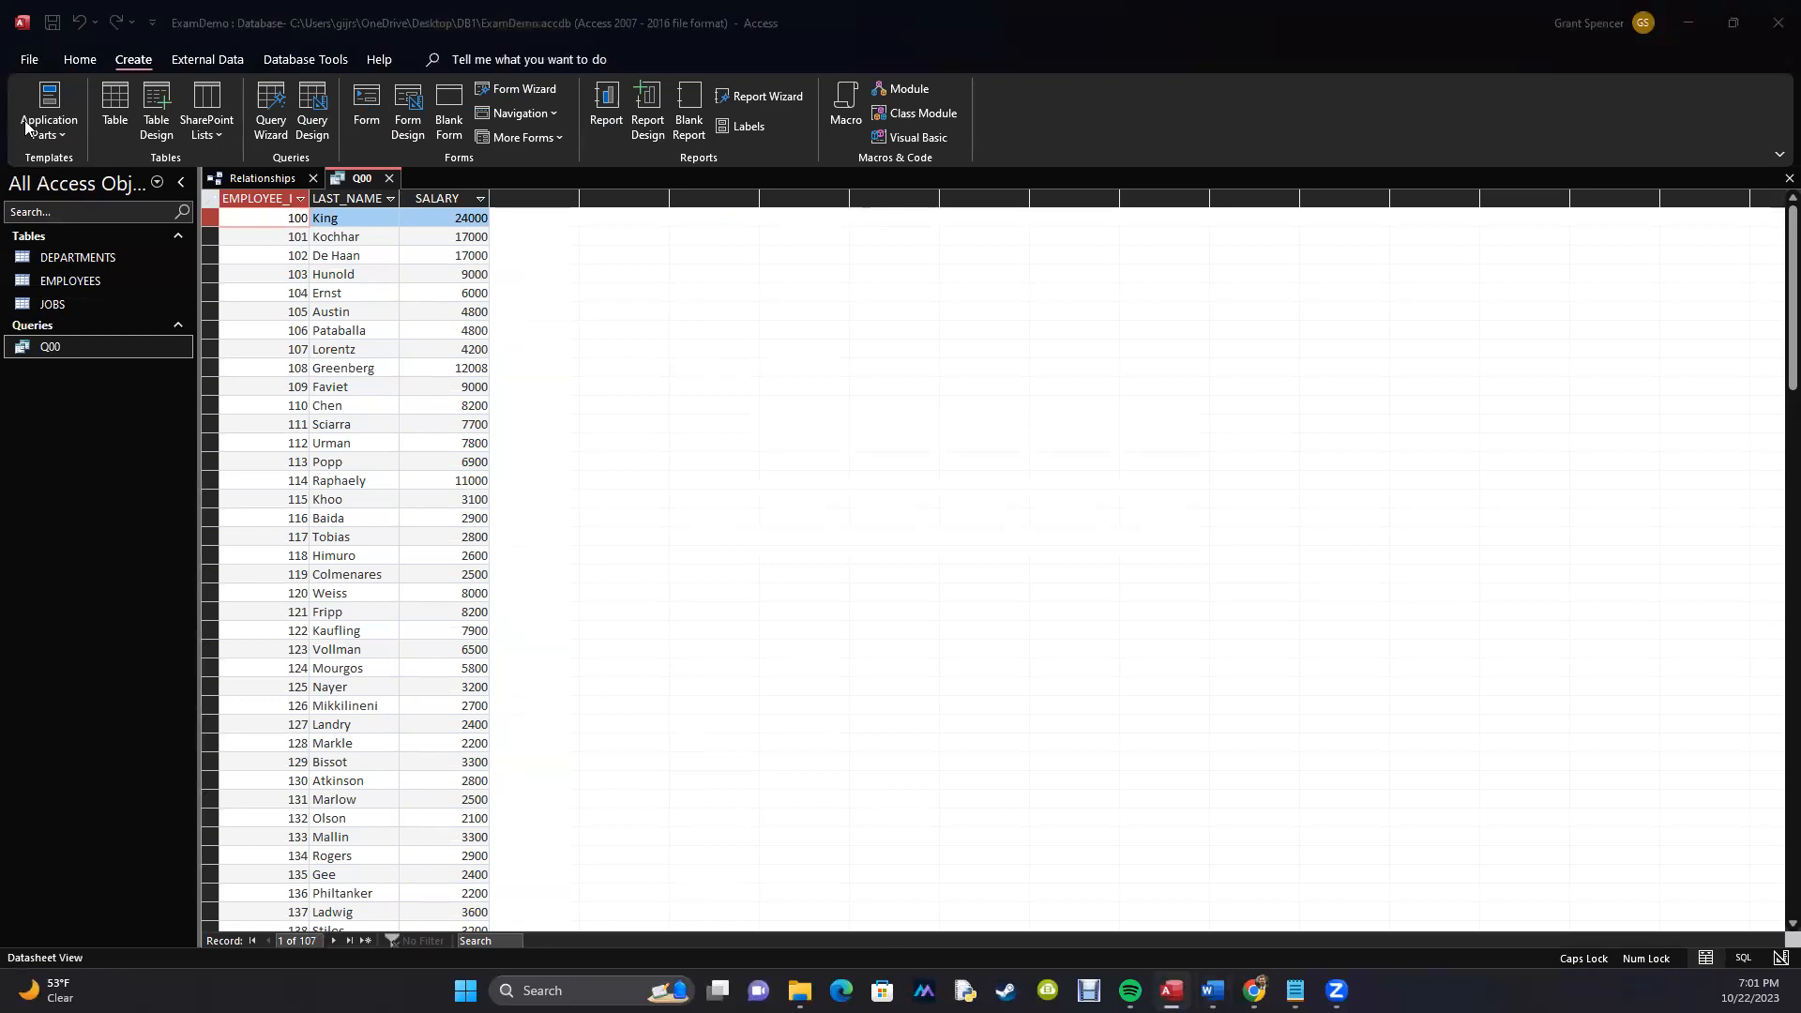
left_click(73, 62)
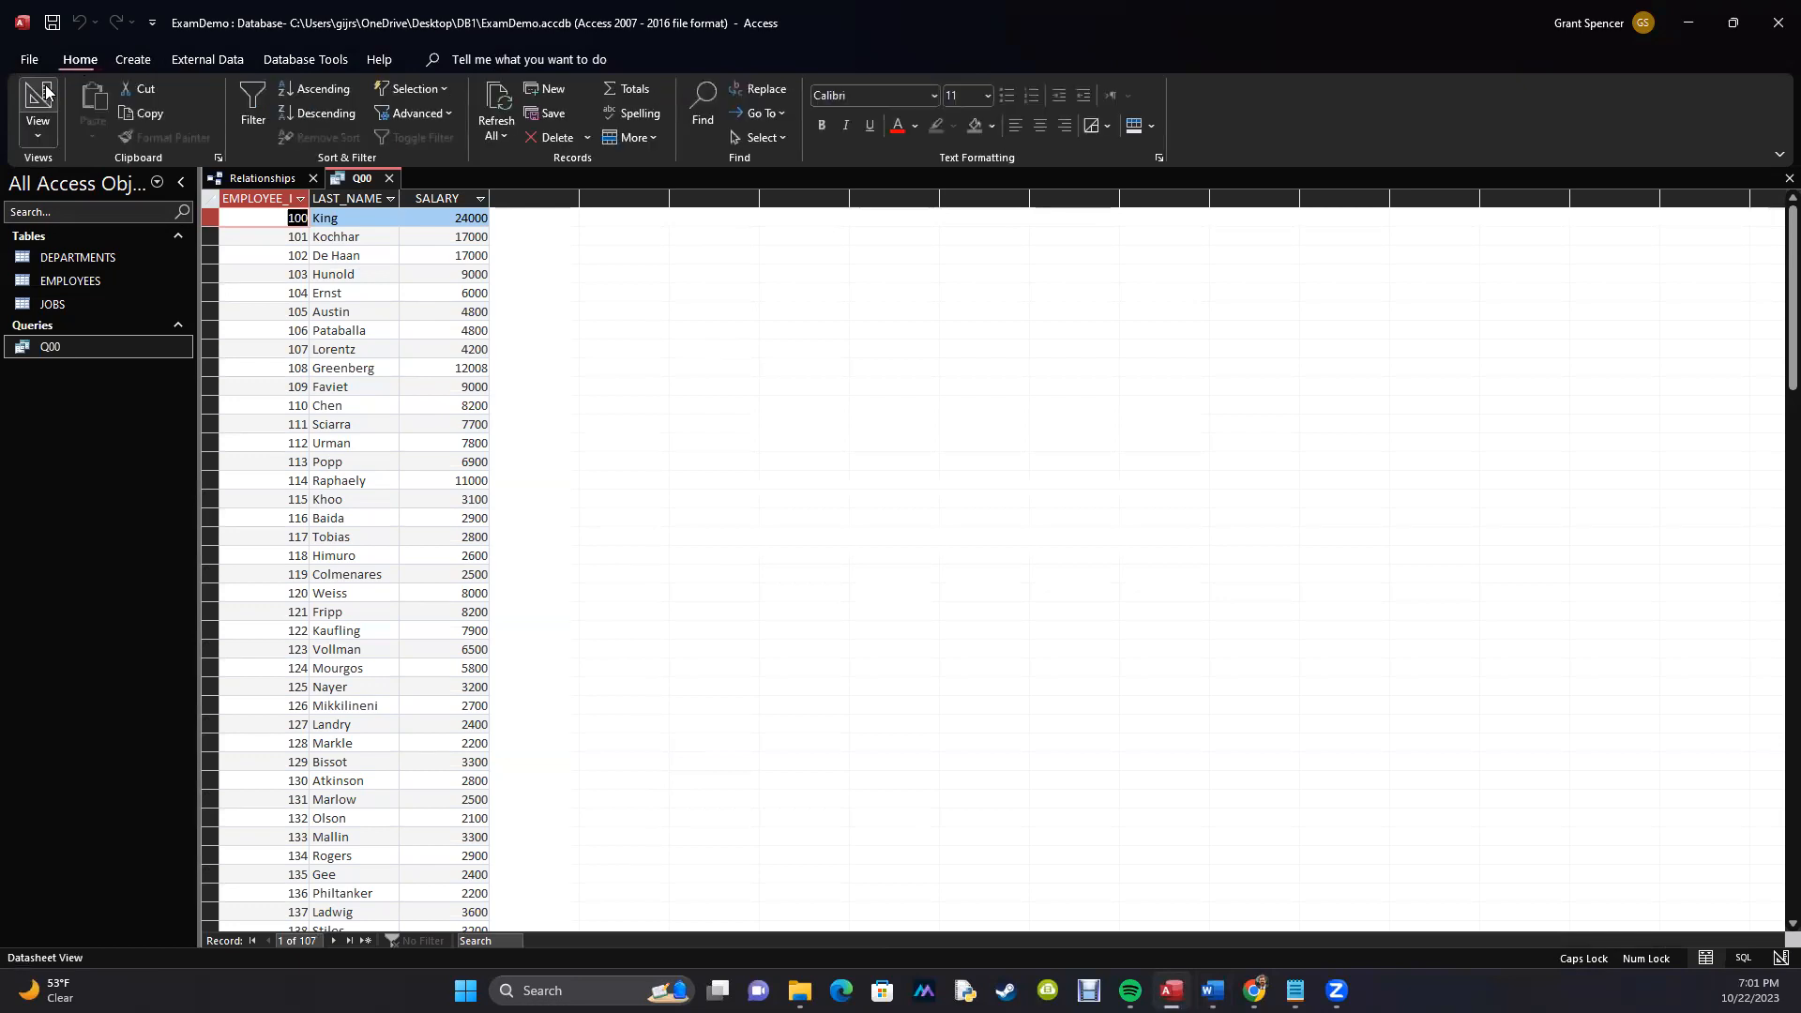
left_click(37, 103)
left_click(514, 540)
type("> 10000")
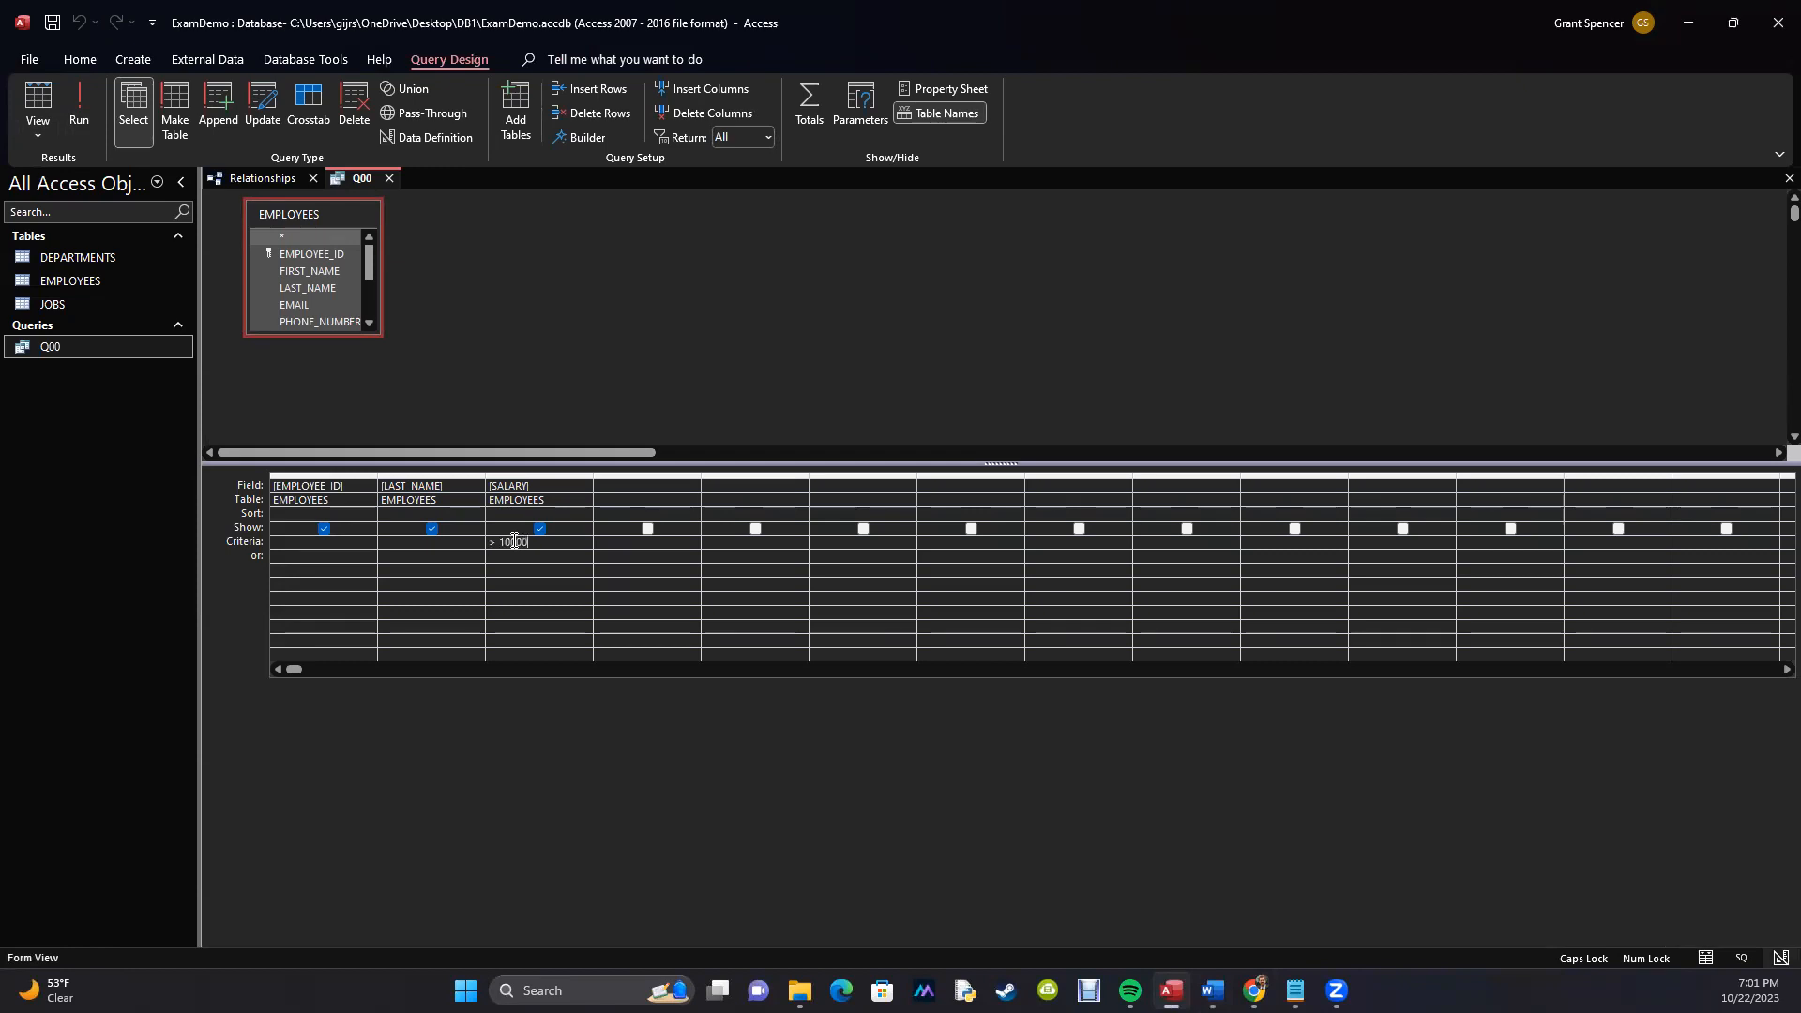
key("Tab")
left_click(79, 105)
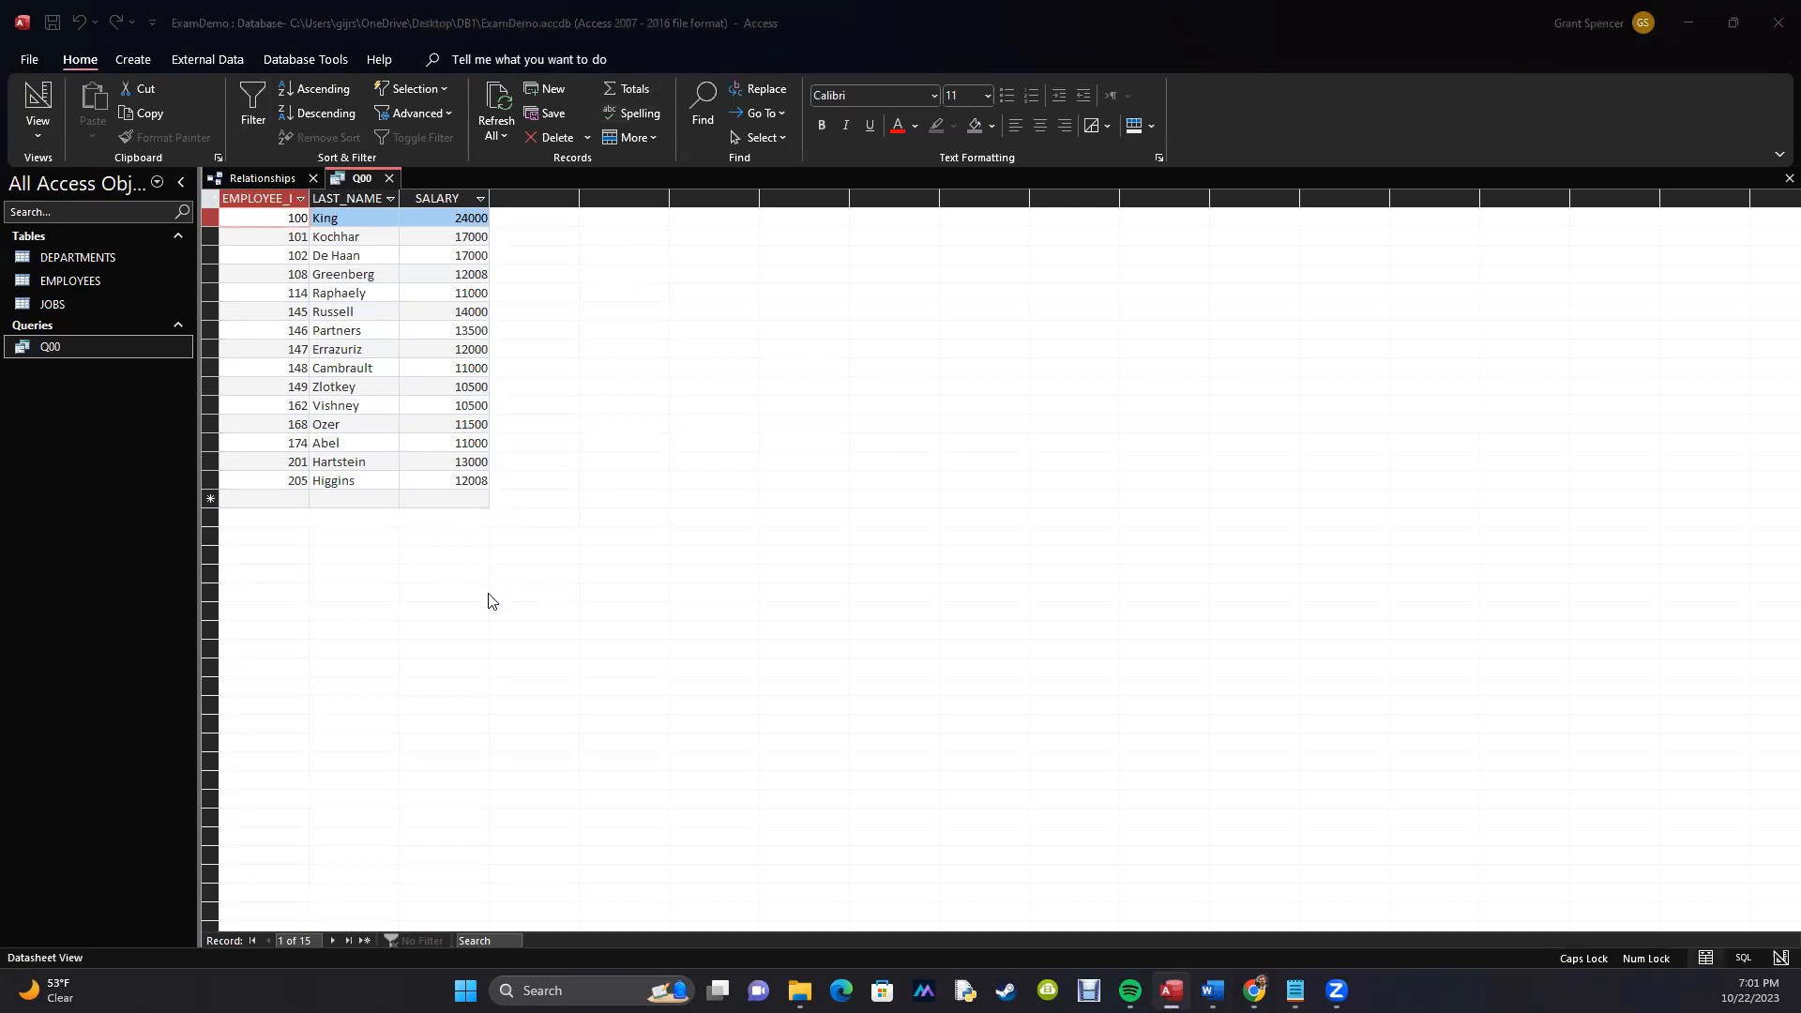
Compare the Q00 results with the example answer in Word, and switch the query to SQL view.
key("alt+Tab")
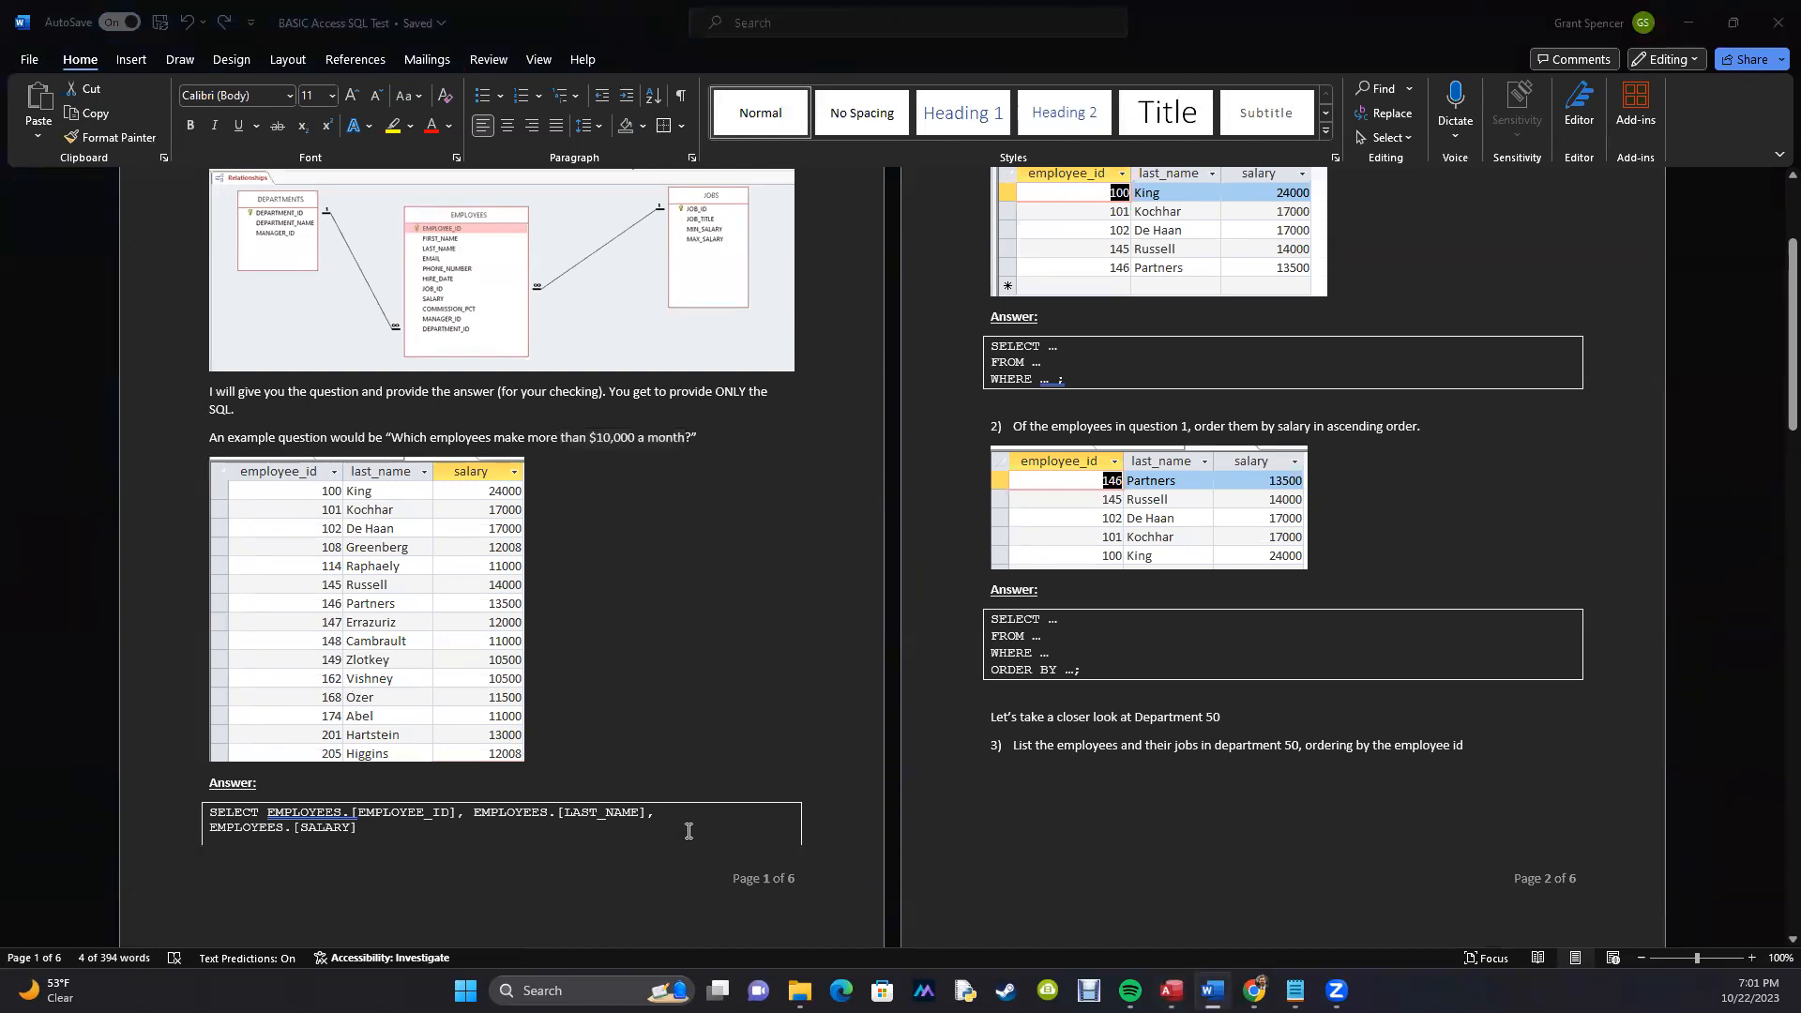
key("alt+Tab")
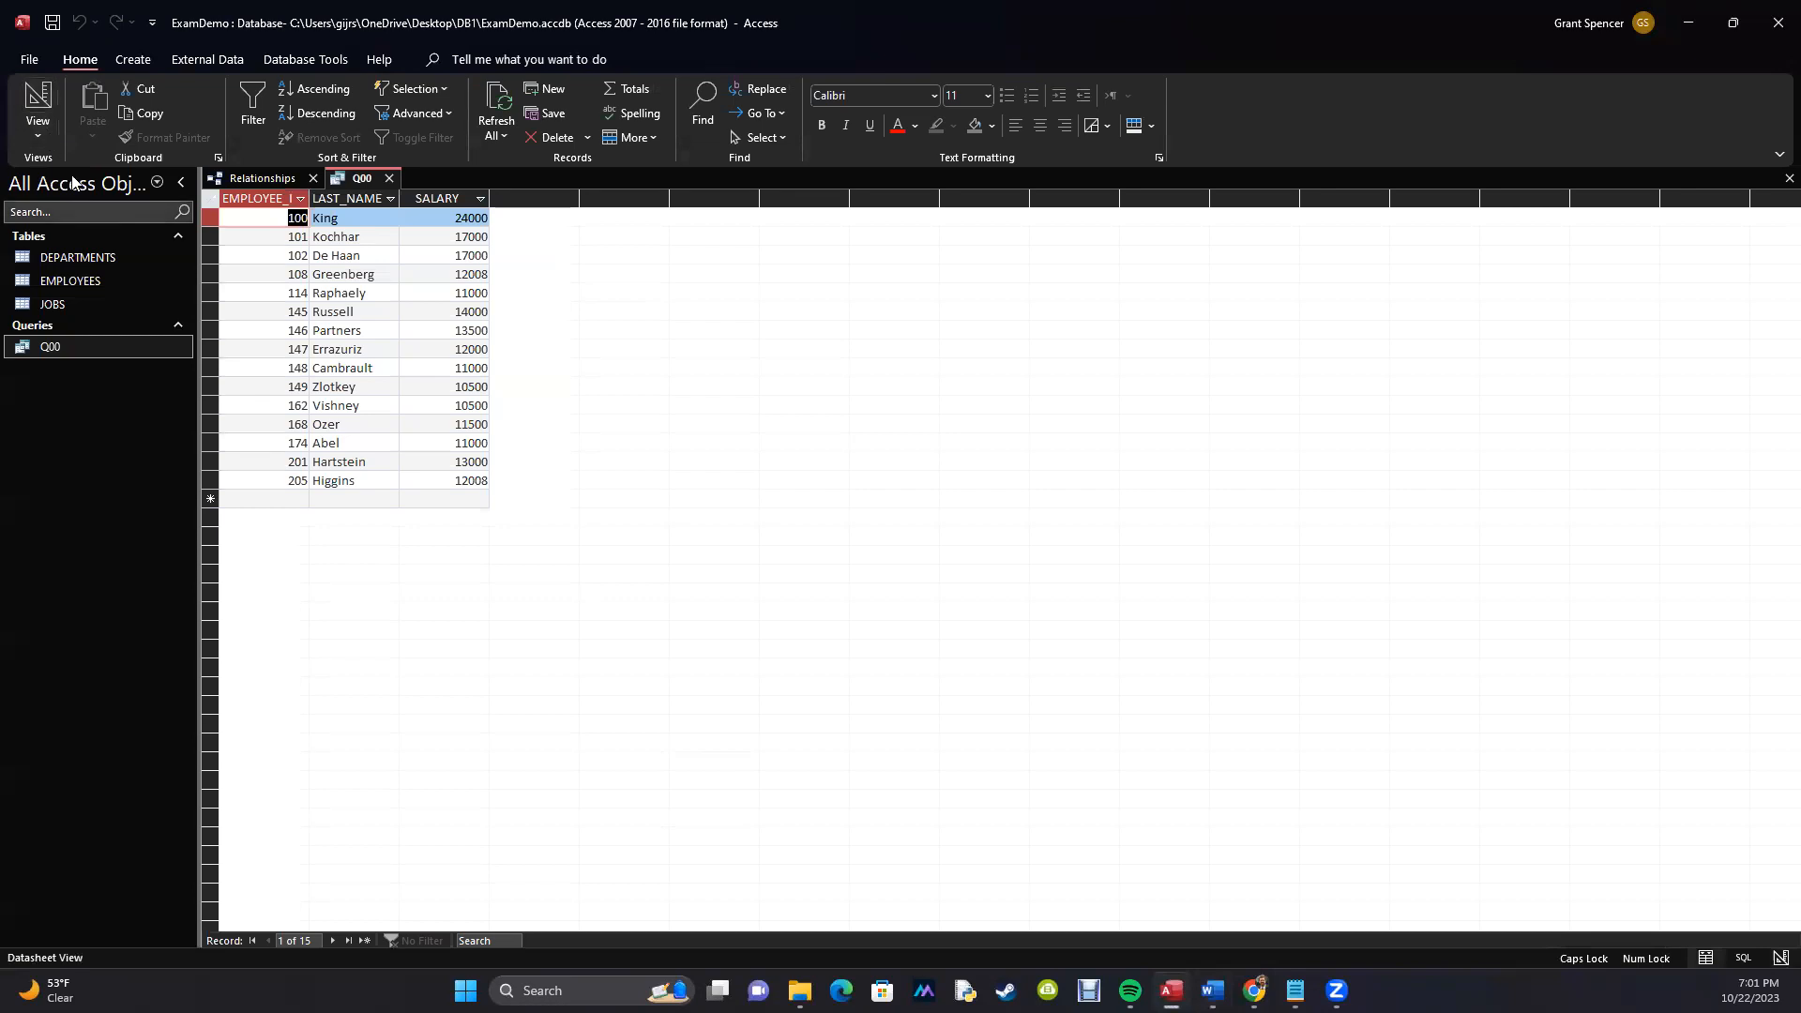
left_click(44, 131)
left_click(73, 206)
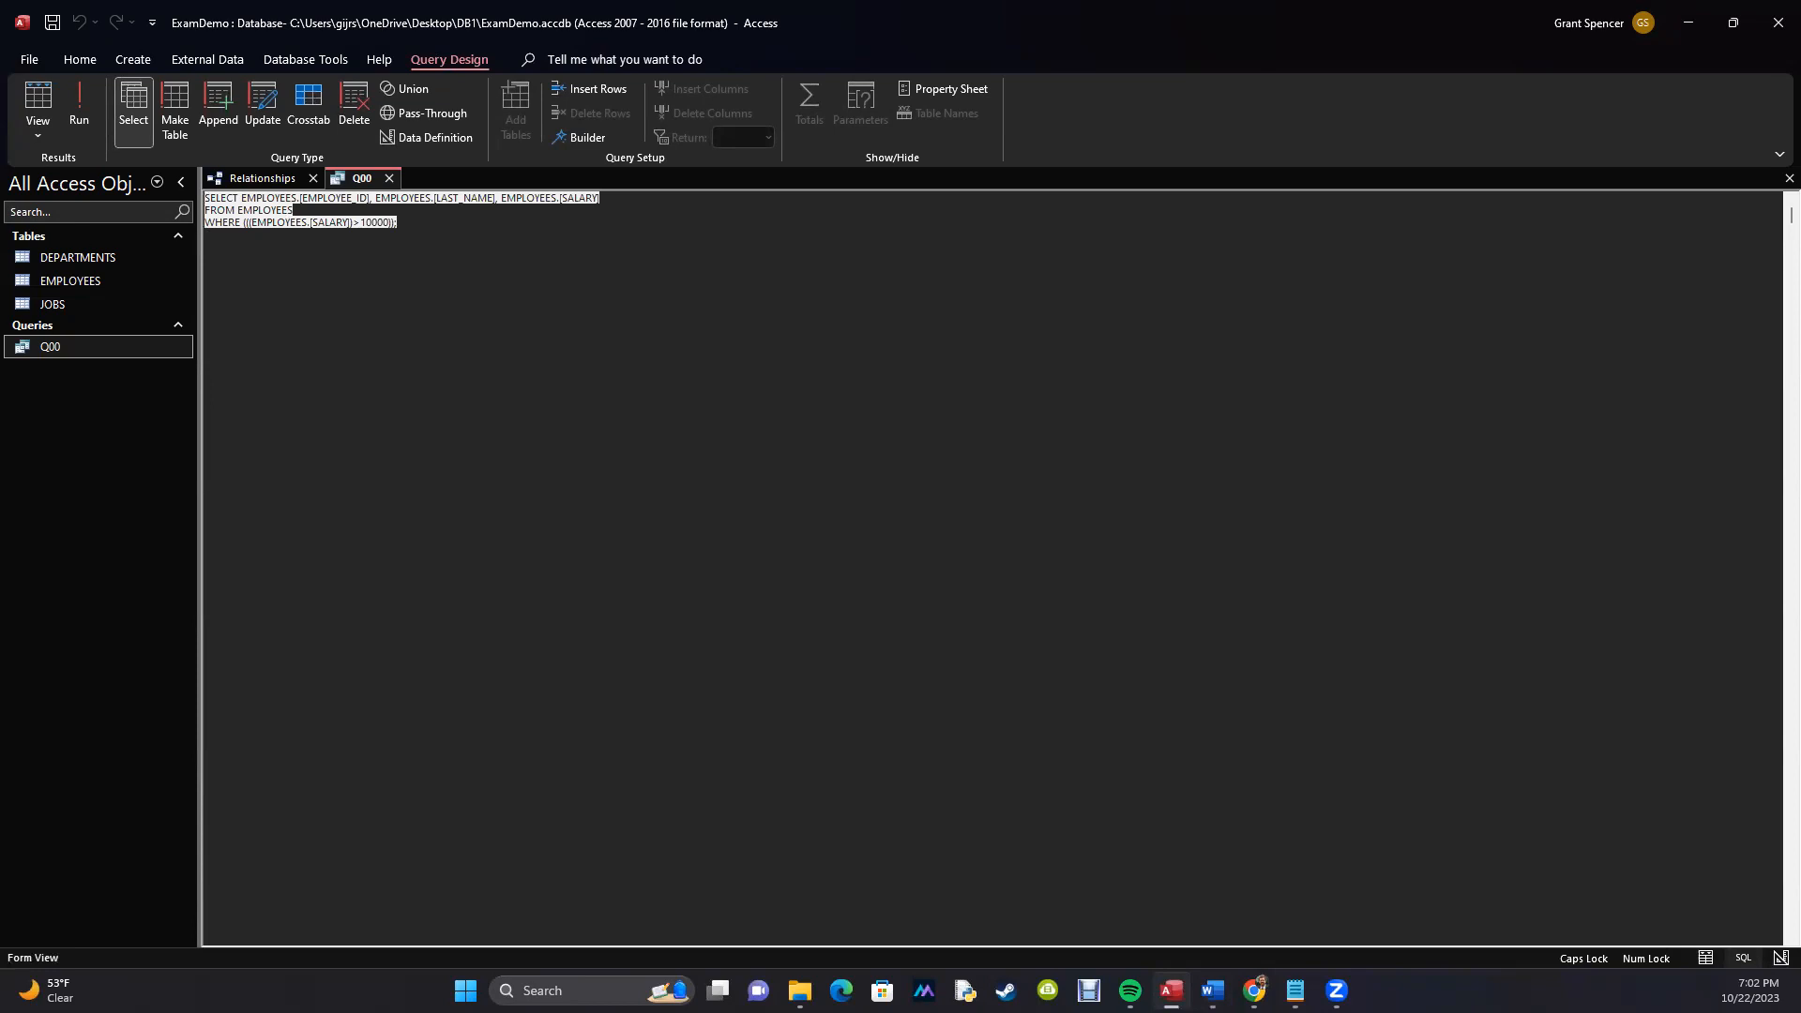
Copy the Q00 SQL statement into Notepad, replacing the existing text, and move the Notepad window lower.
key("alt+Tab")
key("ctrl+a")
type("SELECT EMPLOYEES.[EMPLOYEE_ID], EMPLOYEES.[LAST_NAME], EMPLOYEES.[SALARY] FROM EMPLOYEES WHERE (((EMPLOYEES.[SALARY])>10000));")
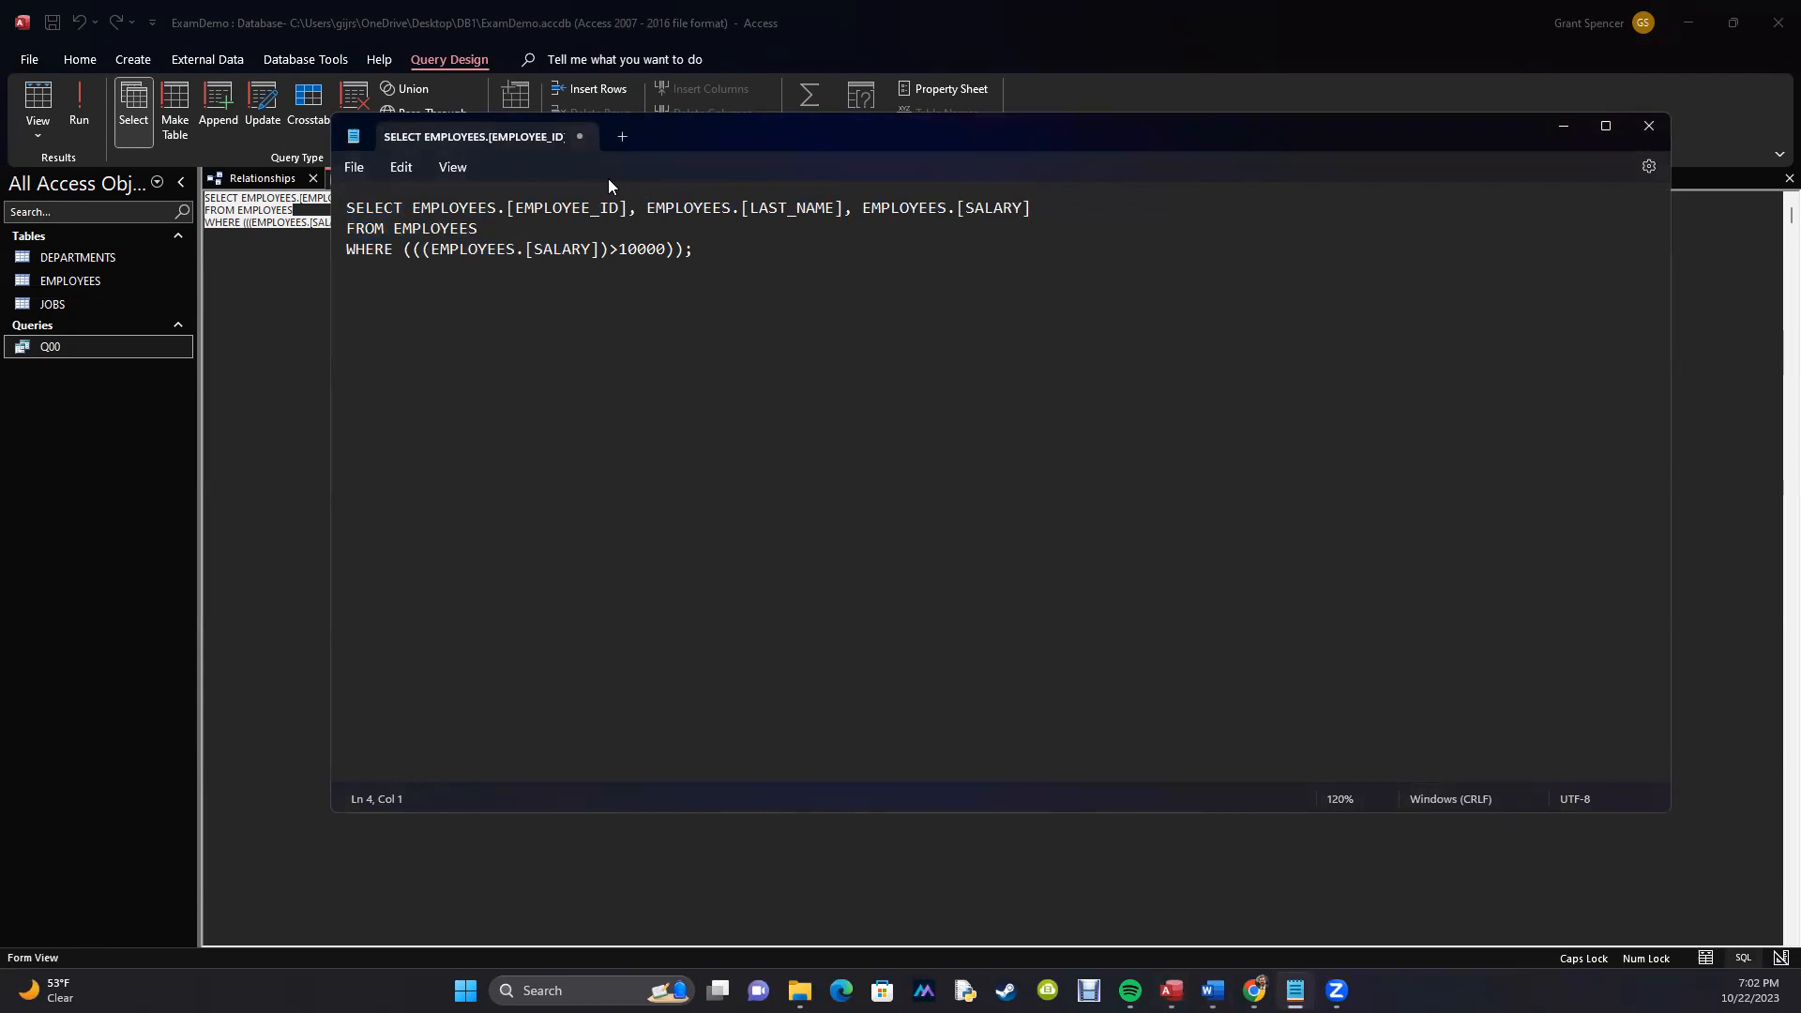
left_click_drag(662, 137, 709, 315)
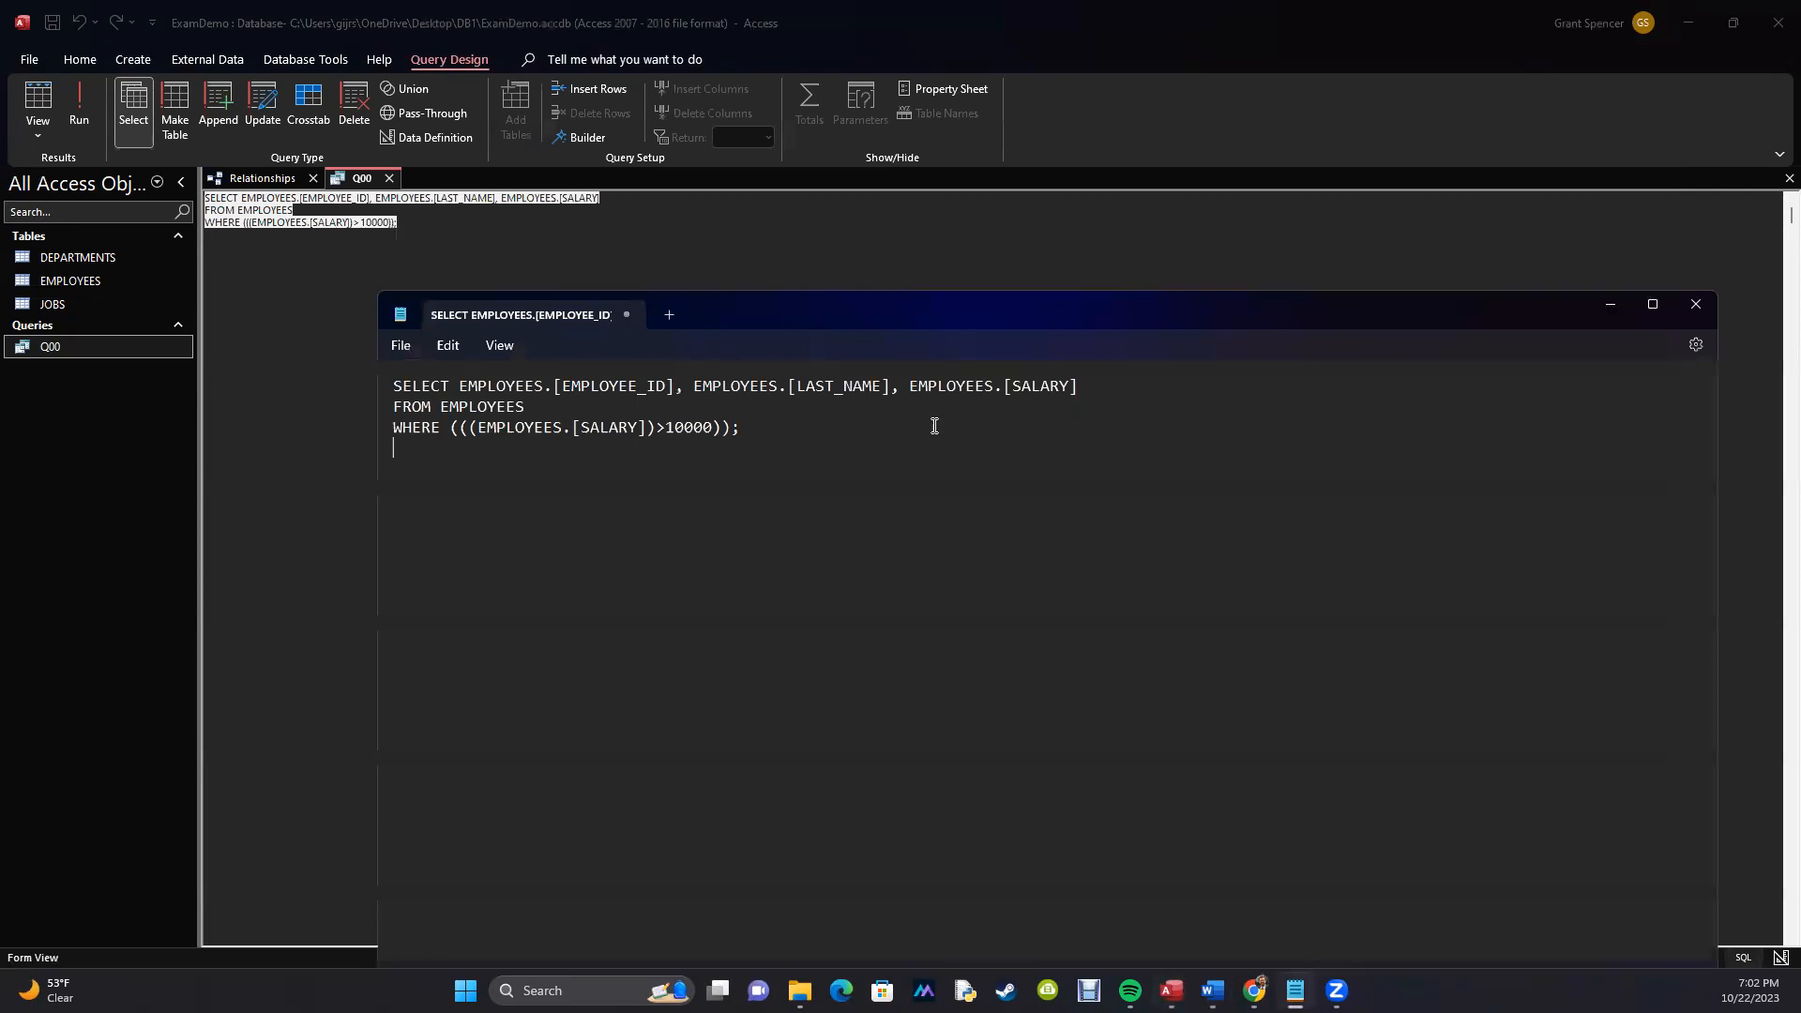
Return to Access and close the Q00 query, saving its design changes.
left_click(126, 492)
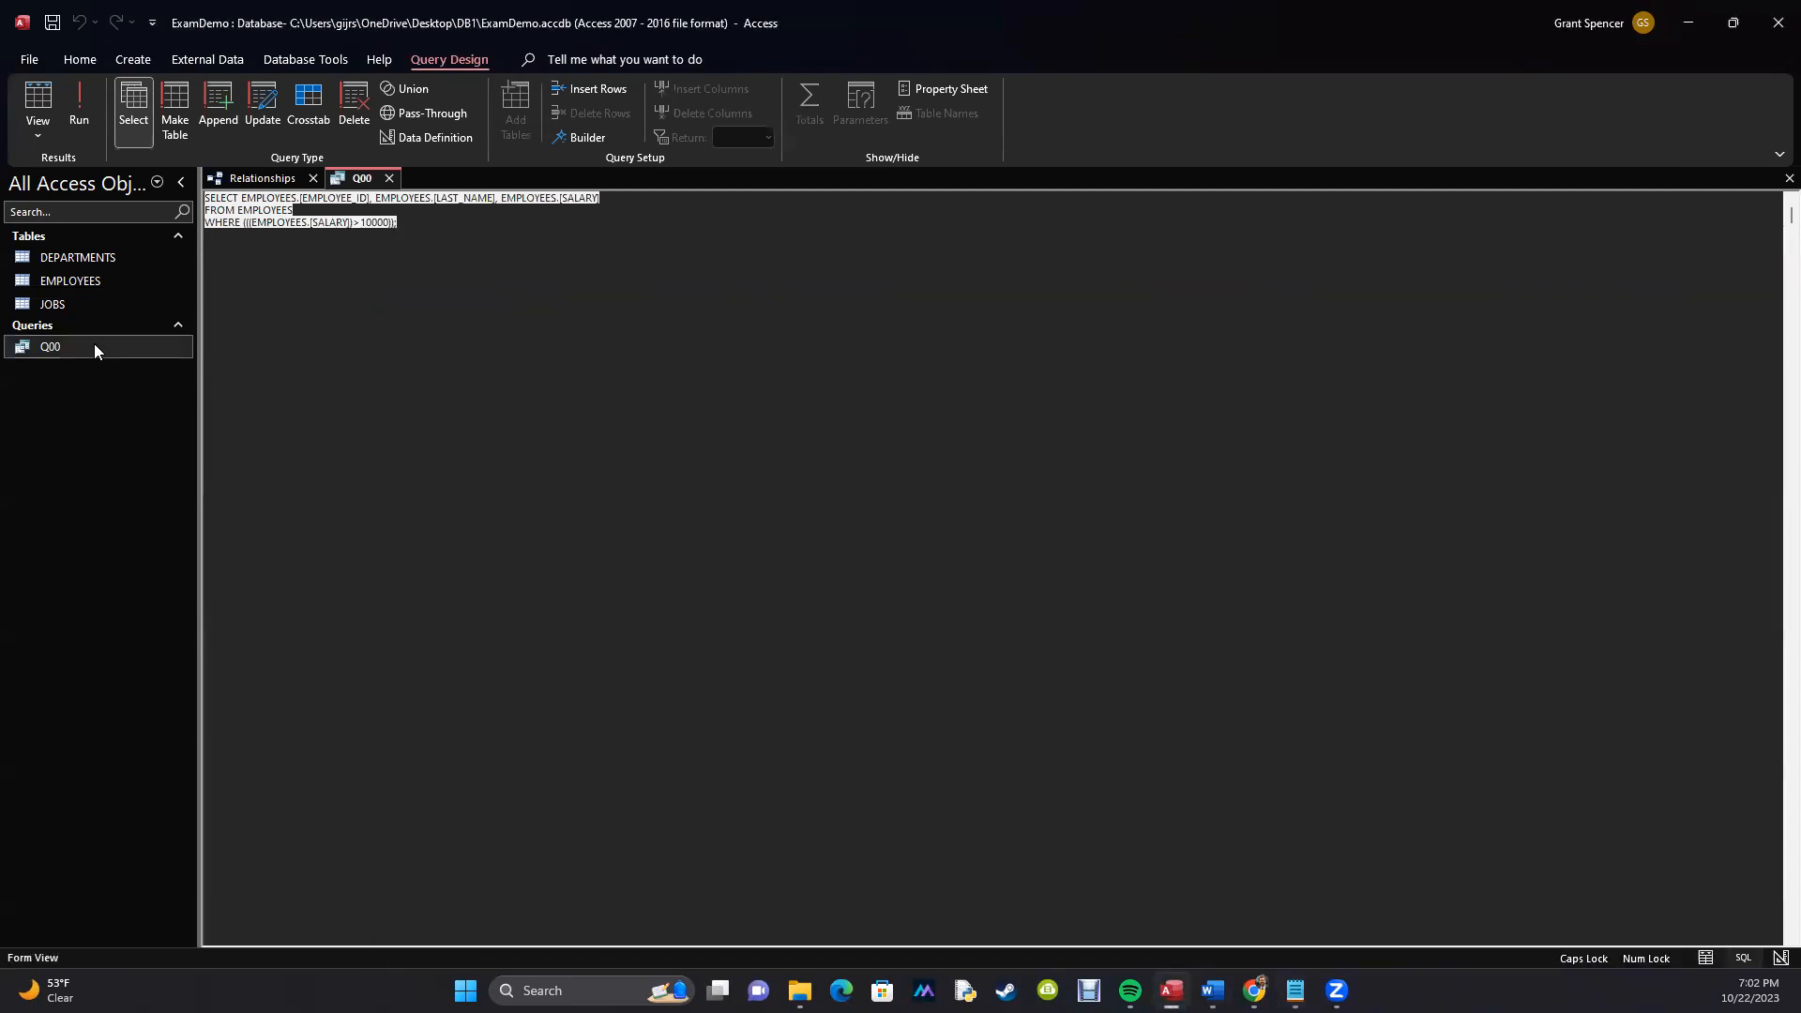
left_click(390, 180)
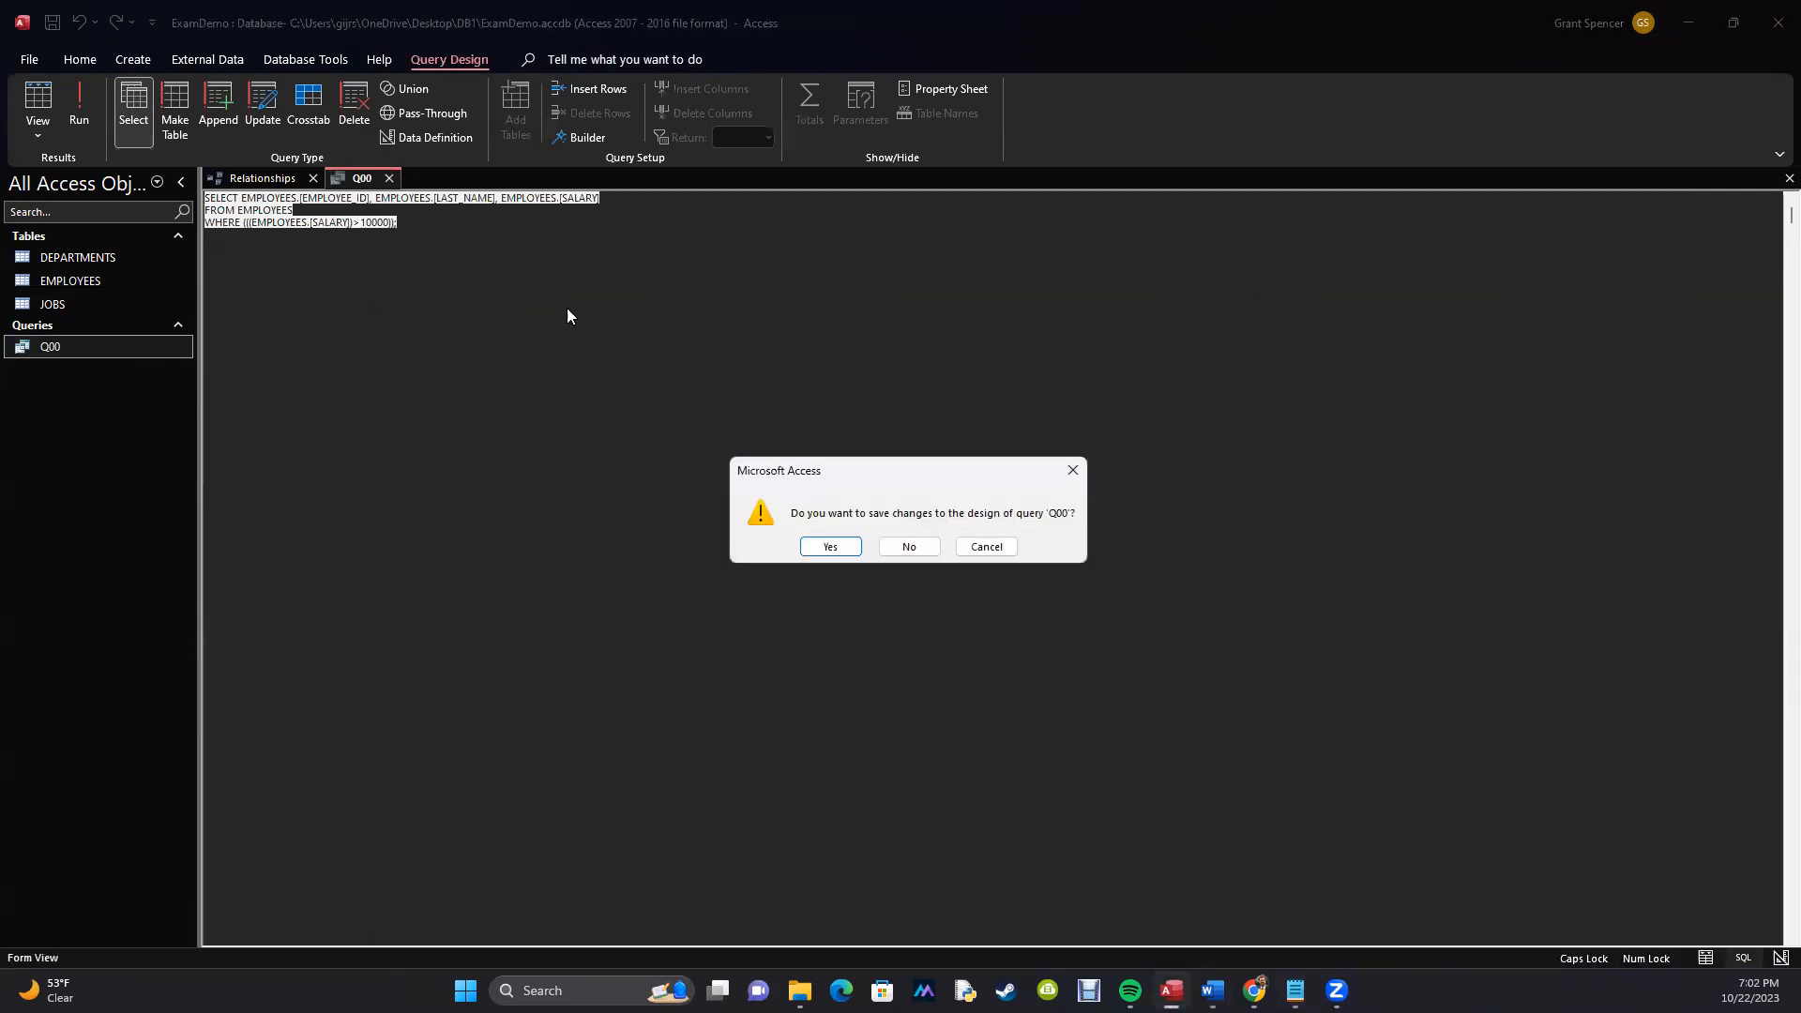
left_click(822, 547)
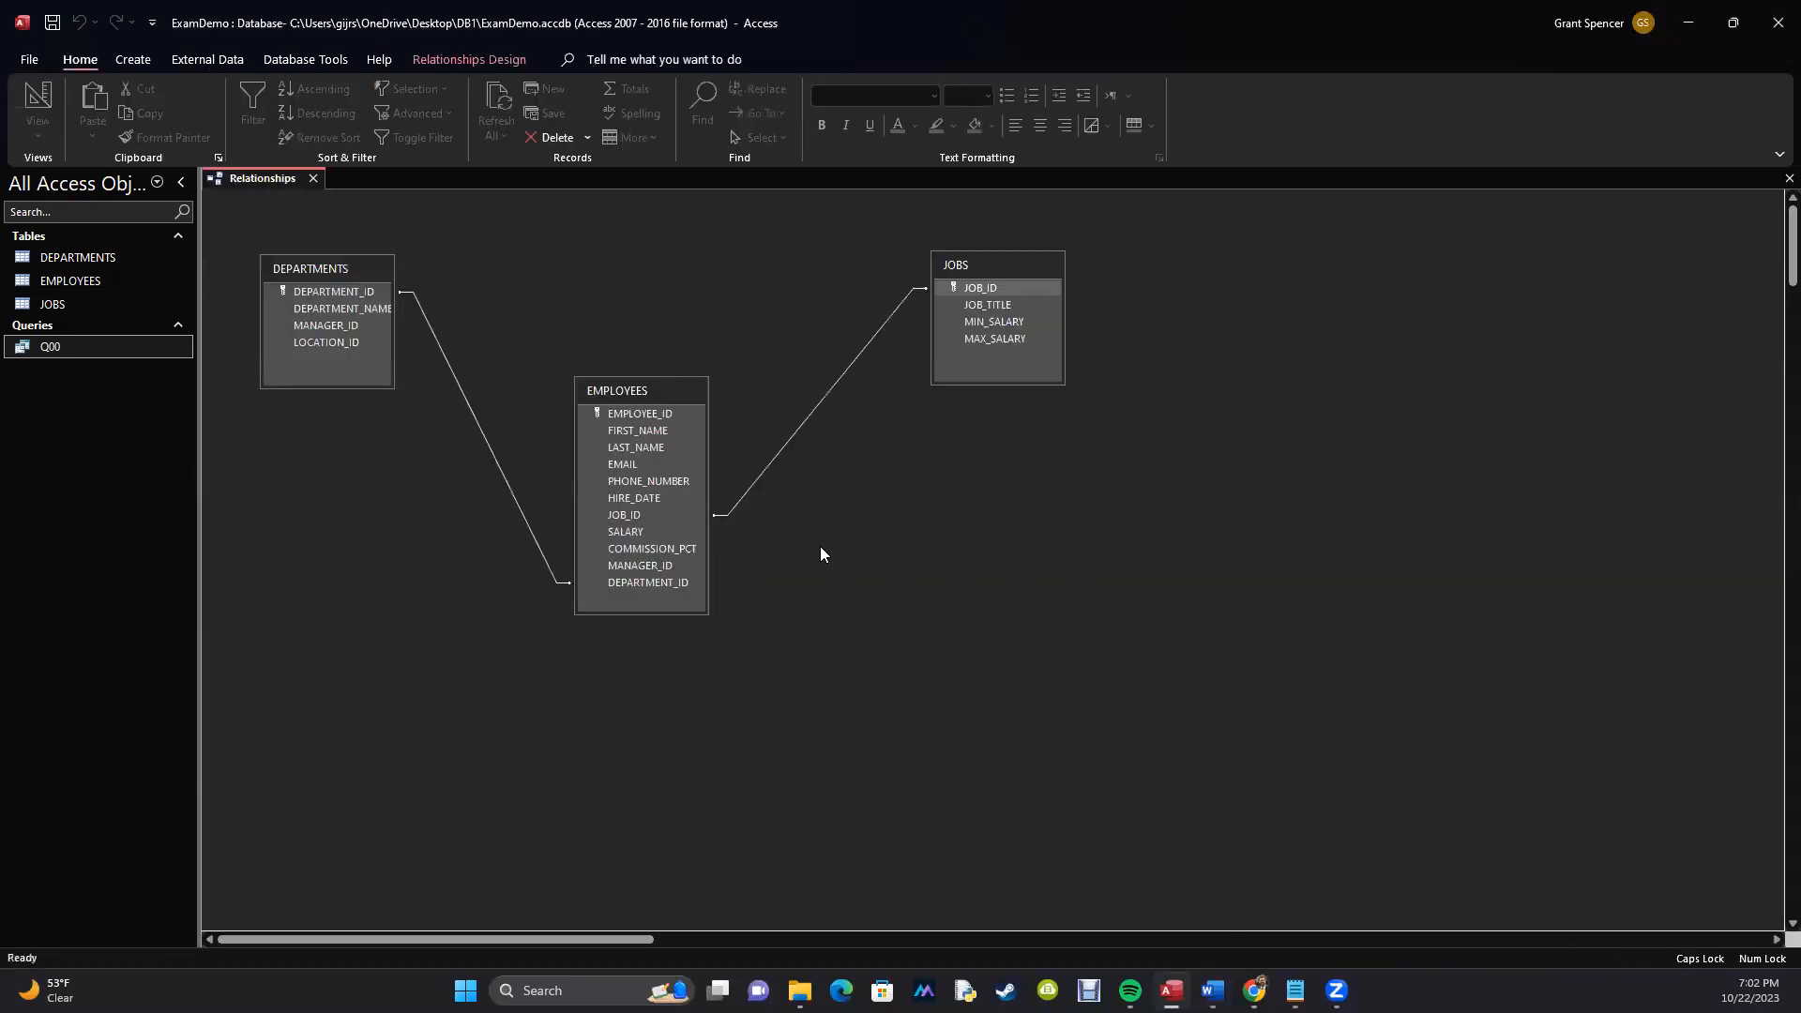
Switch to Word and compare the example question with question 1 about employees making more than $13,000 a month.
key("Delete")
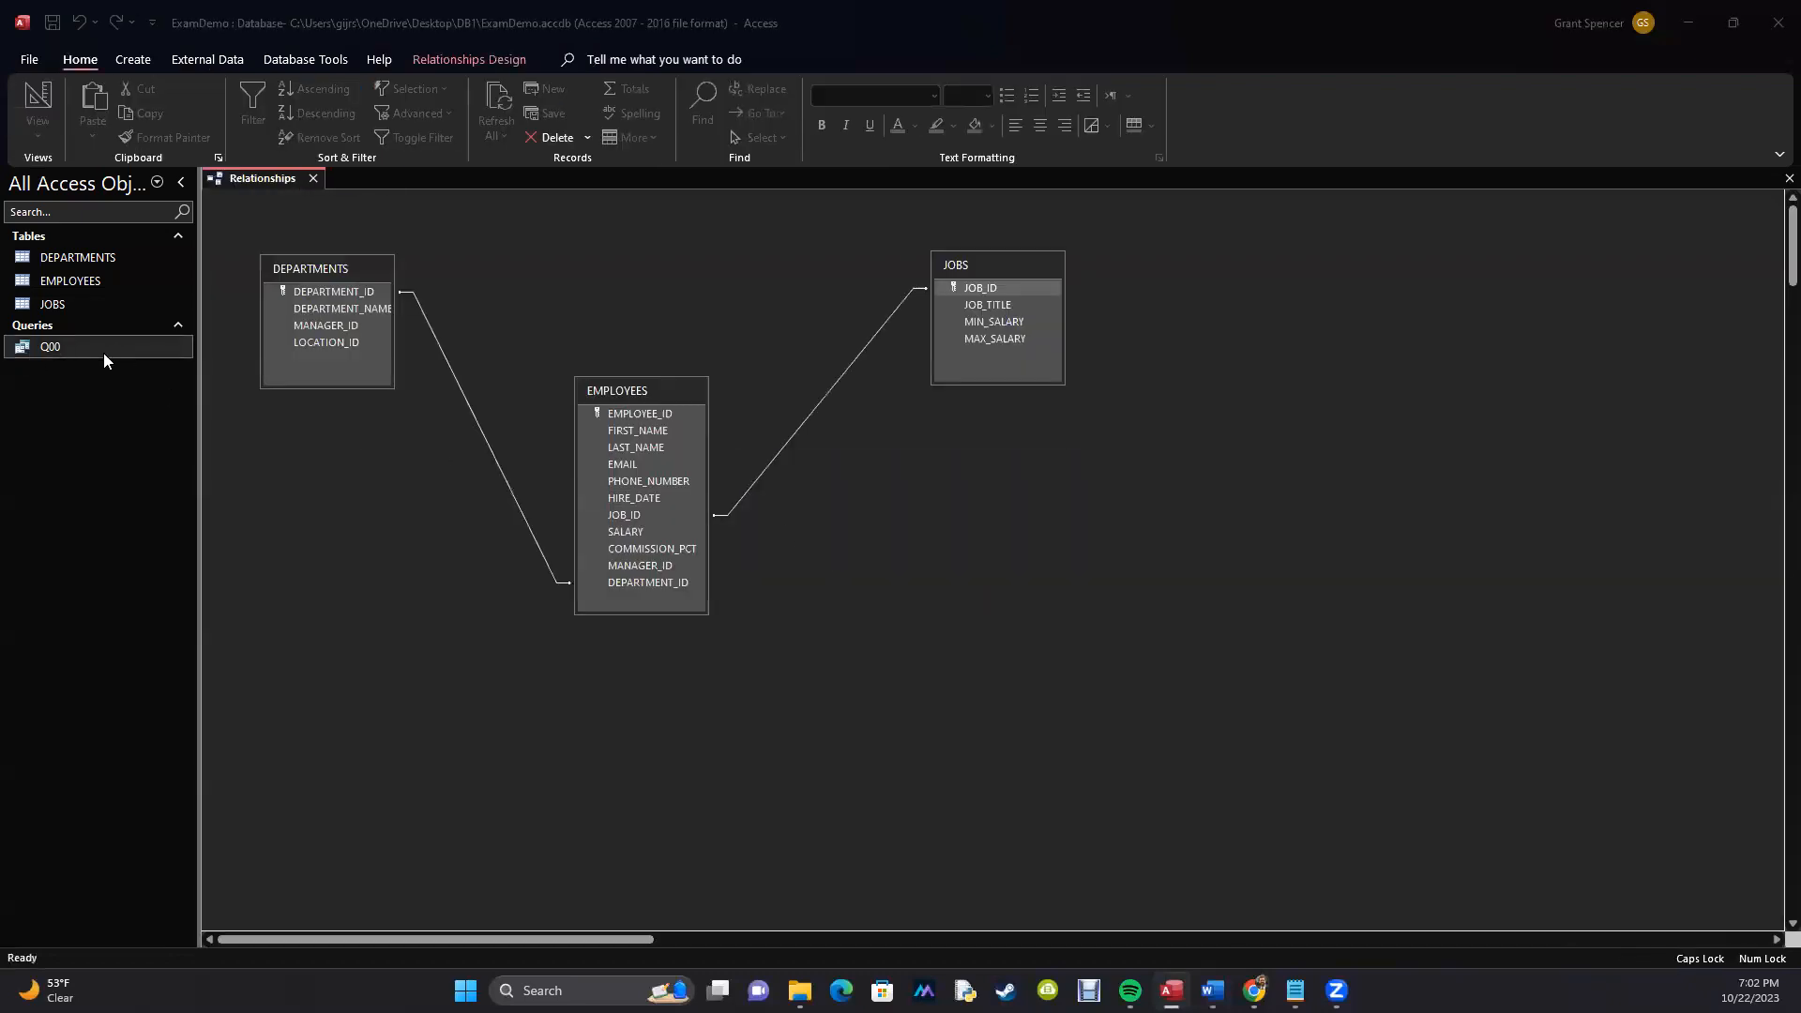
key("alt+Tab")
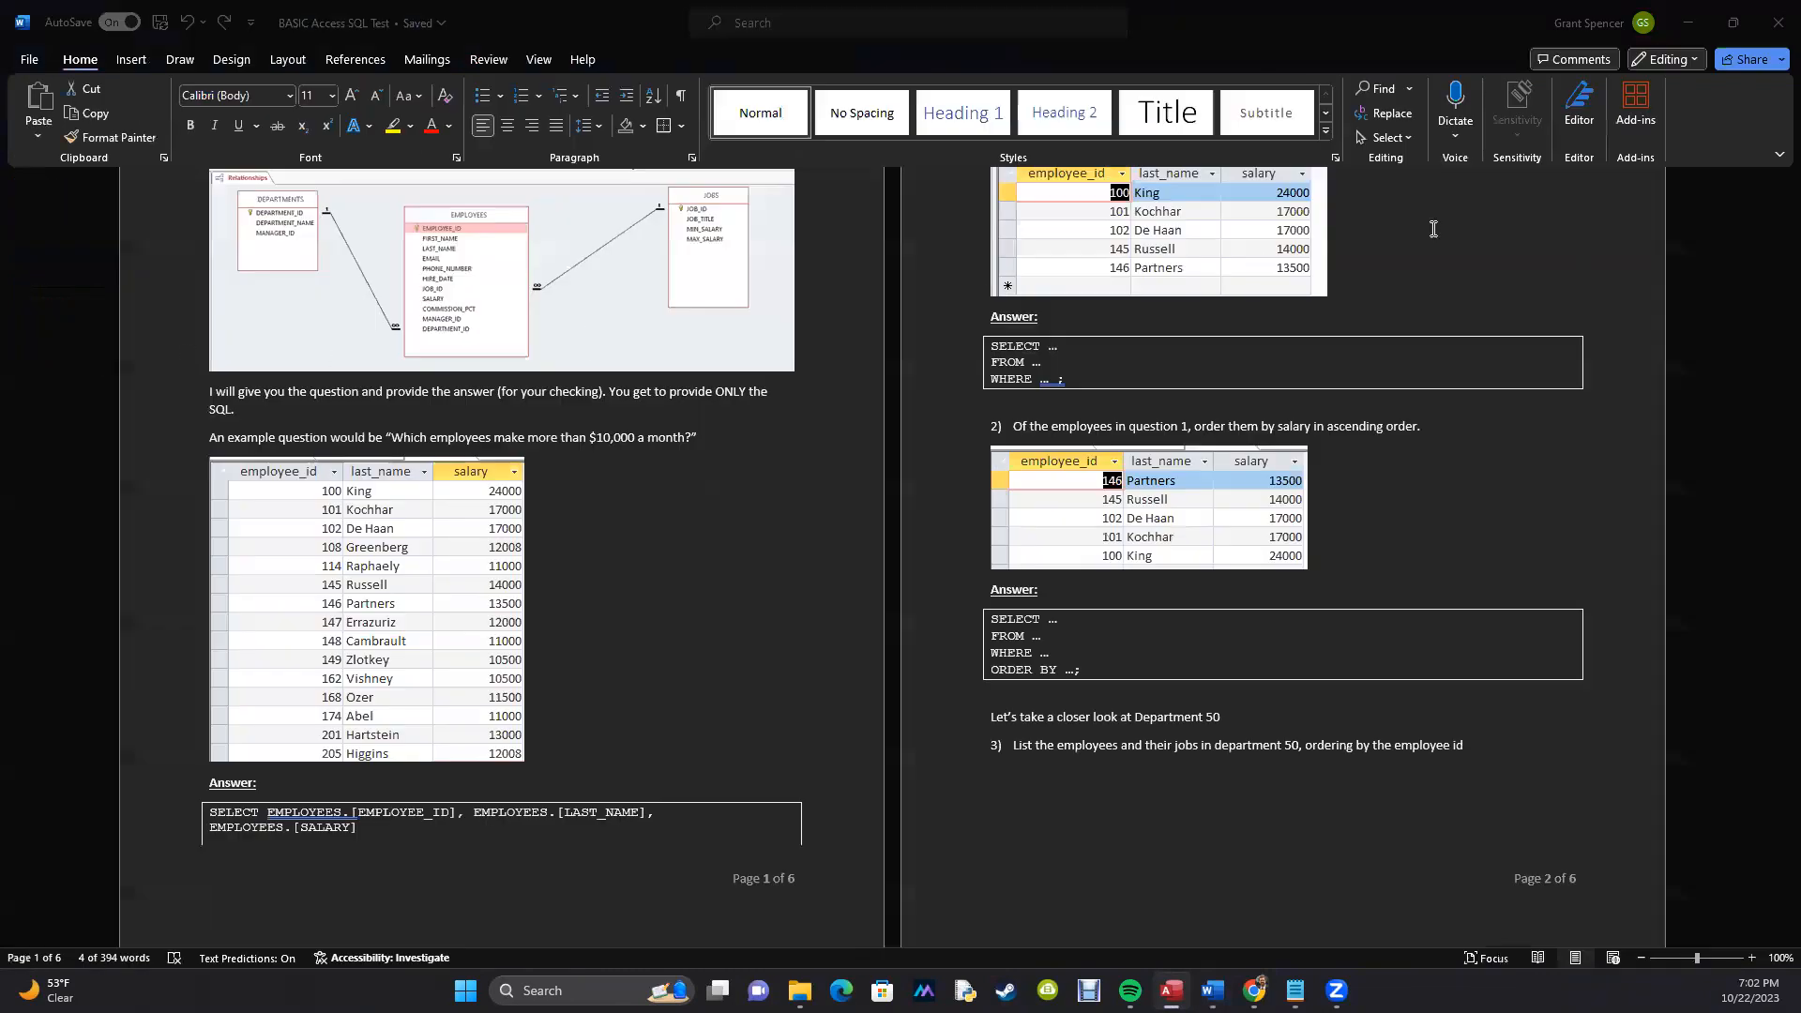
scroll(1220, 292, "up", 1)
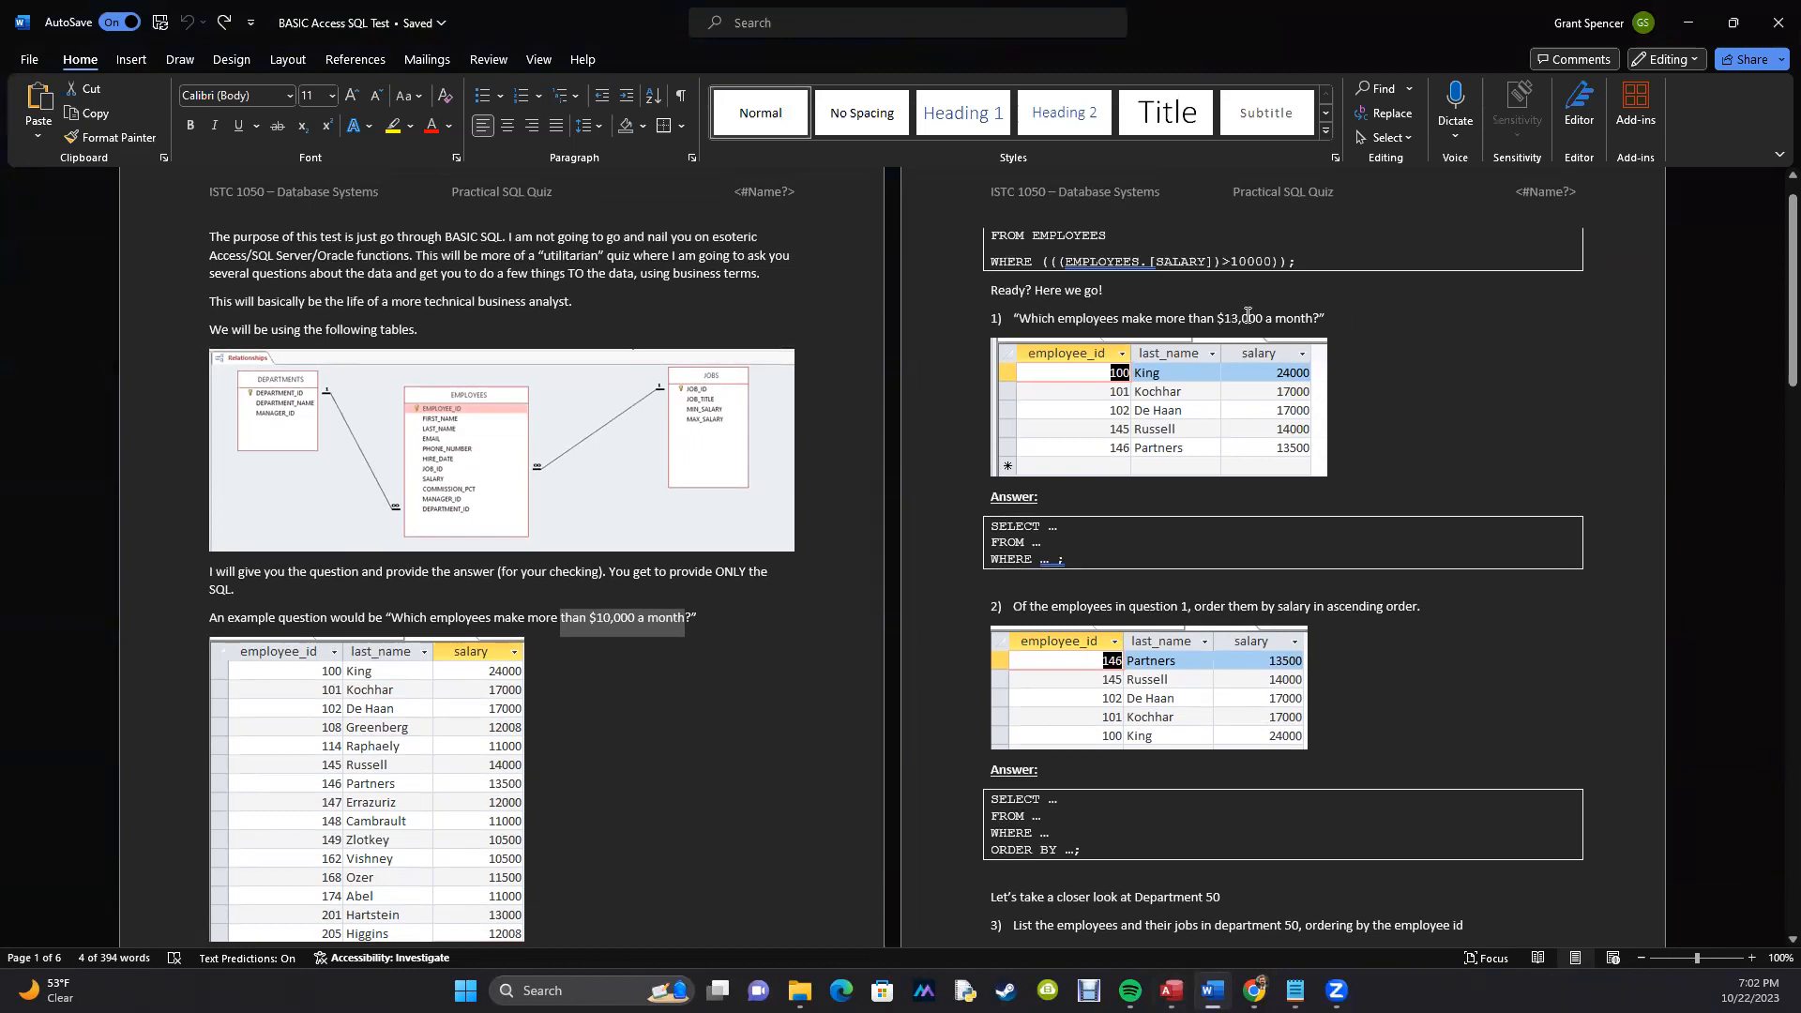
double_click(626, 617)
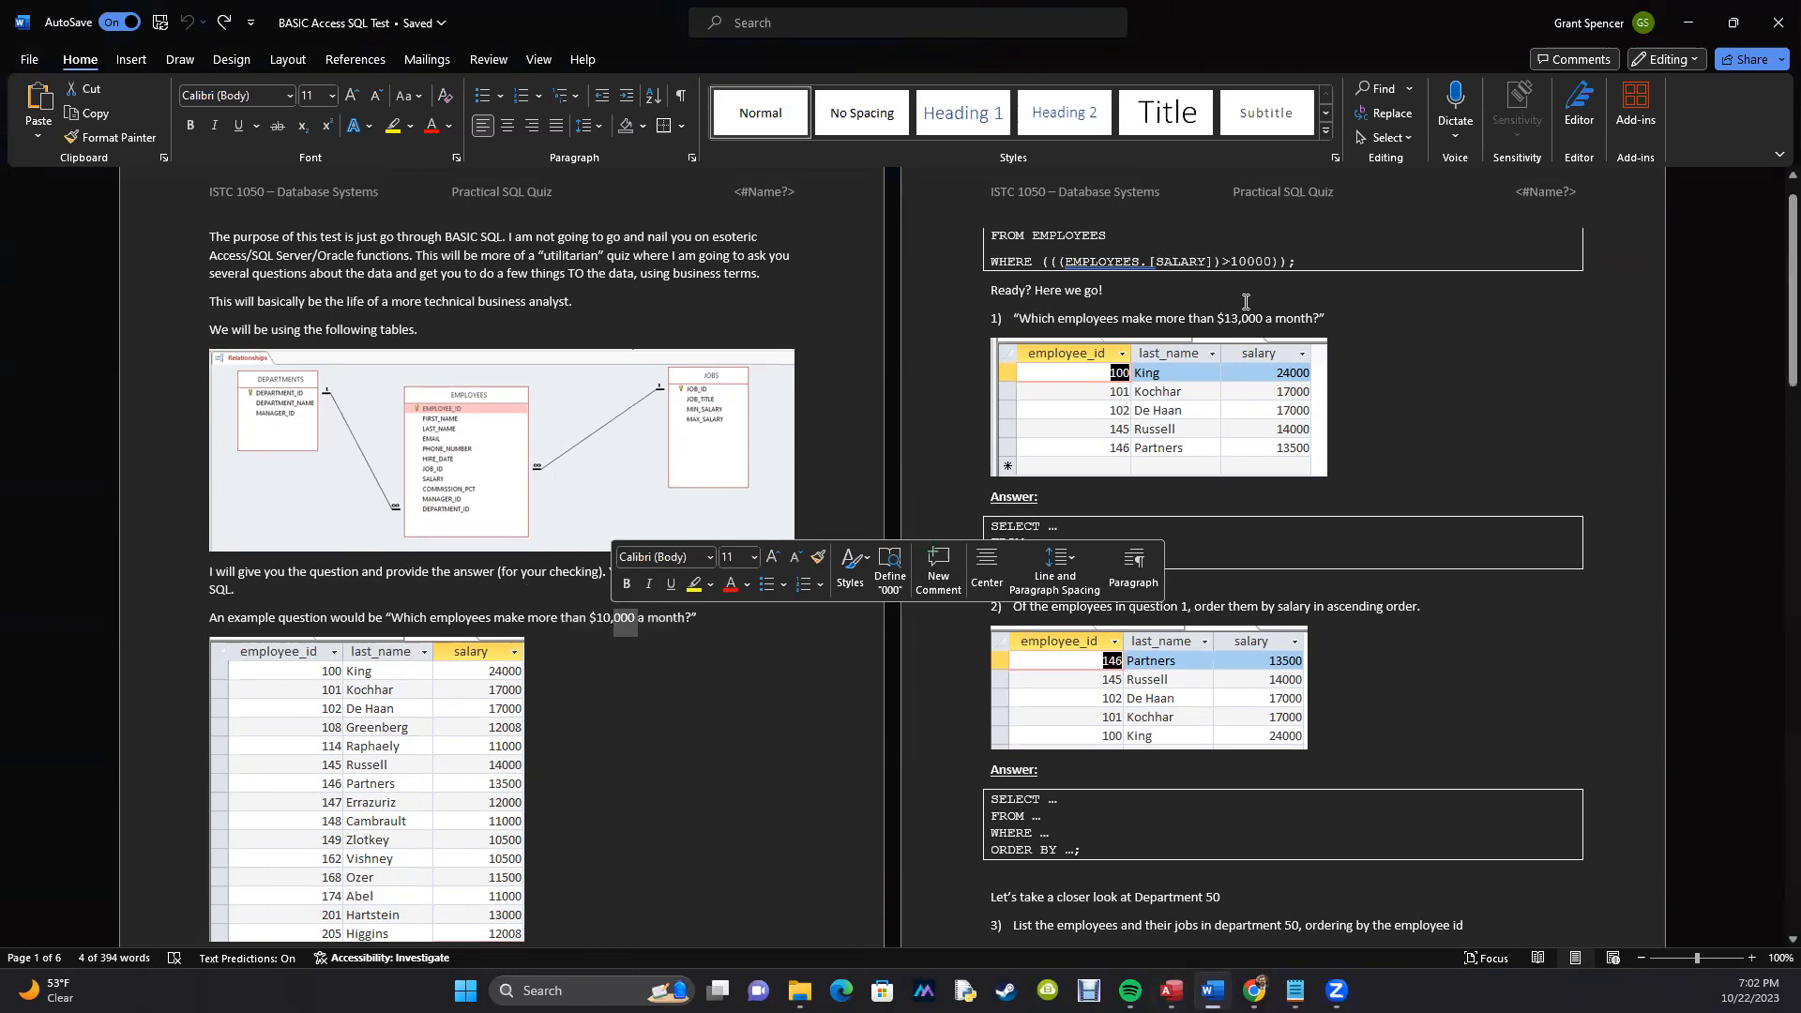
key("alt+Tab")
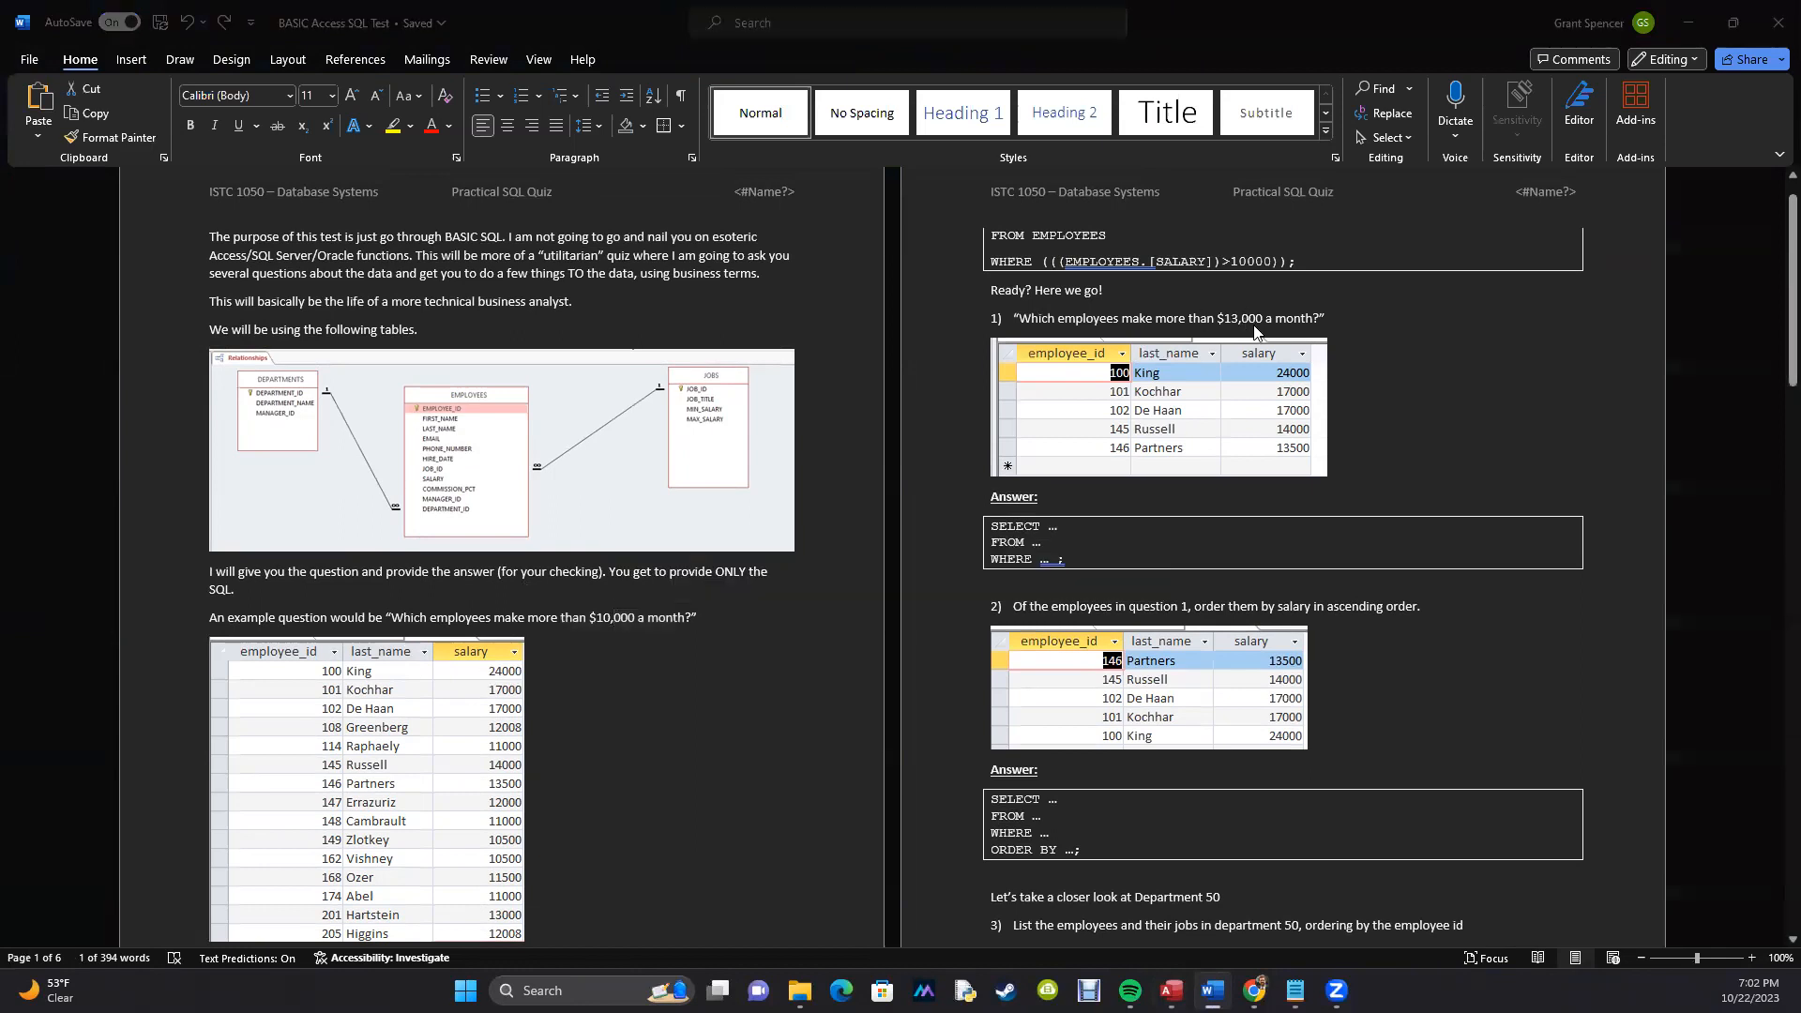
In Access, duplicate the Q00 query under the name Q01.
left_click(84, 347)
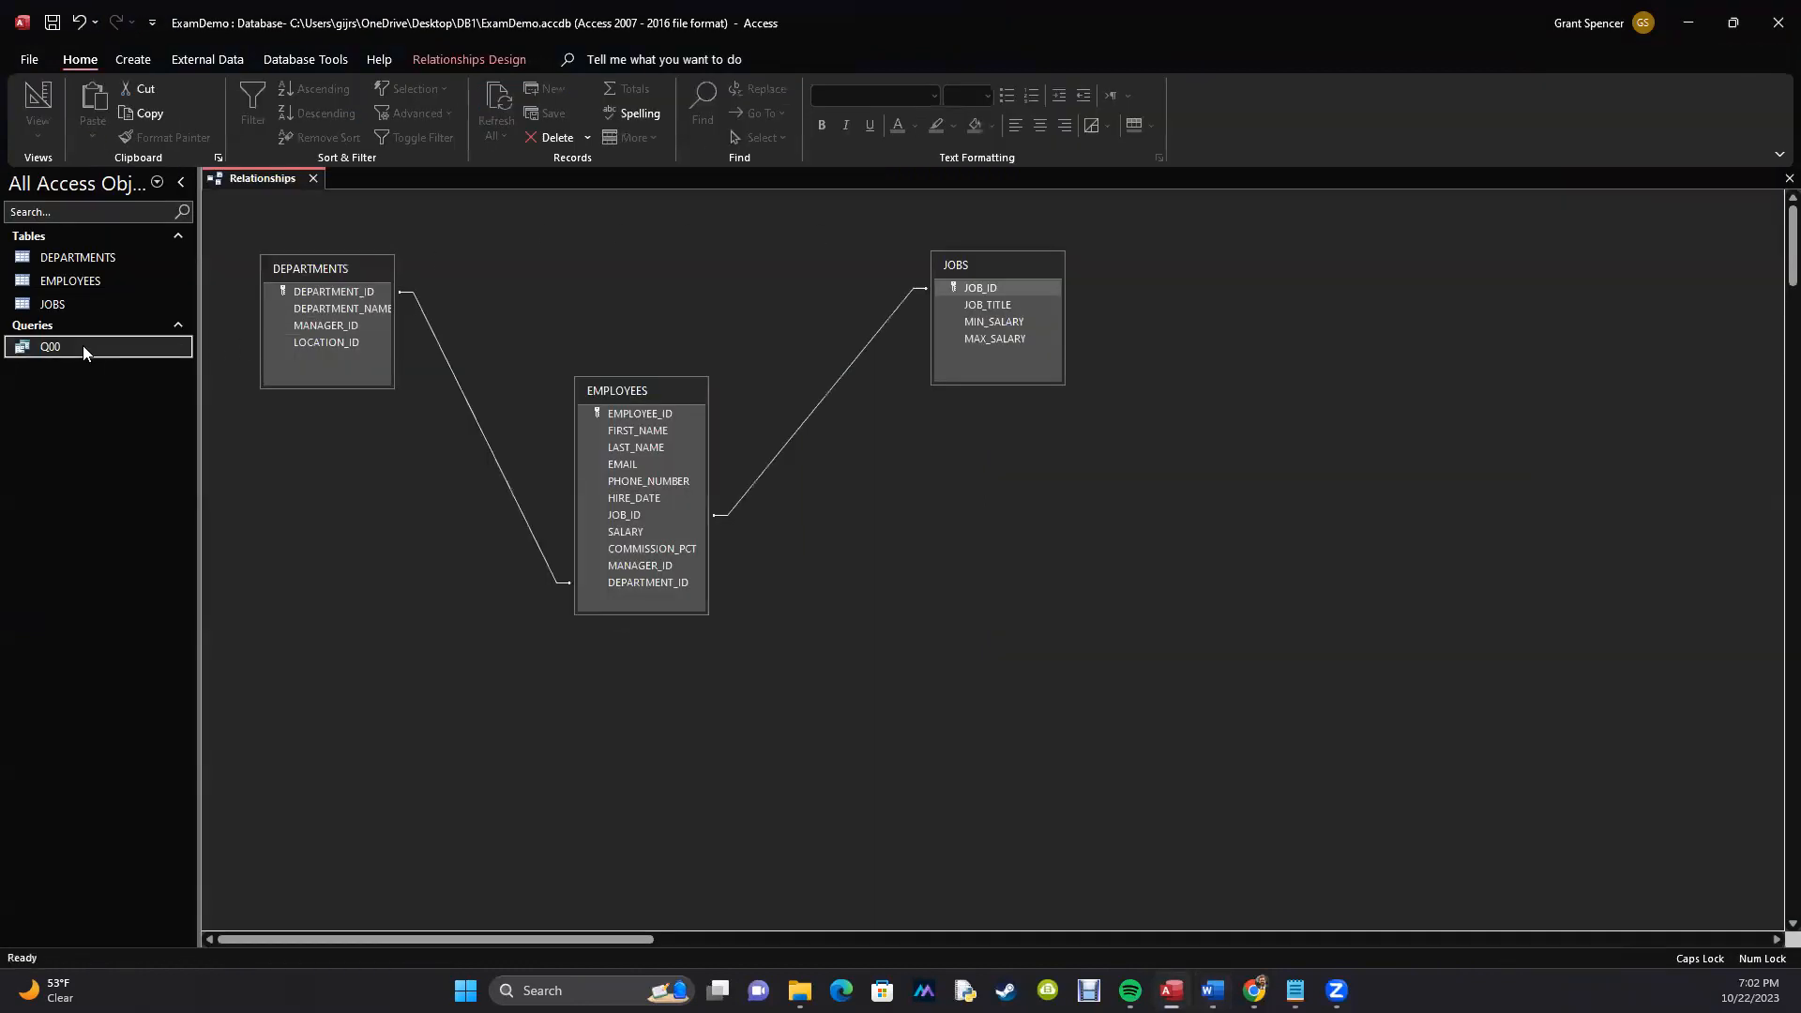
right_click(73, 347)
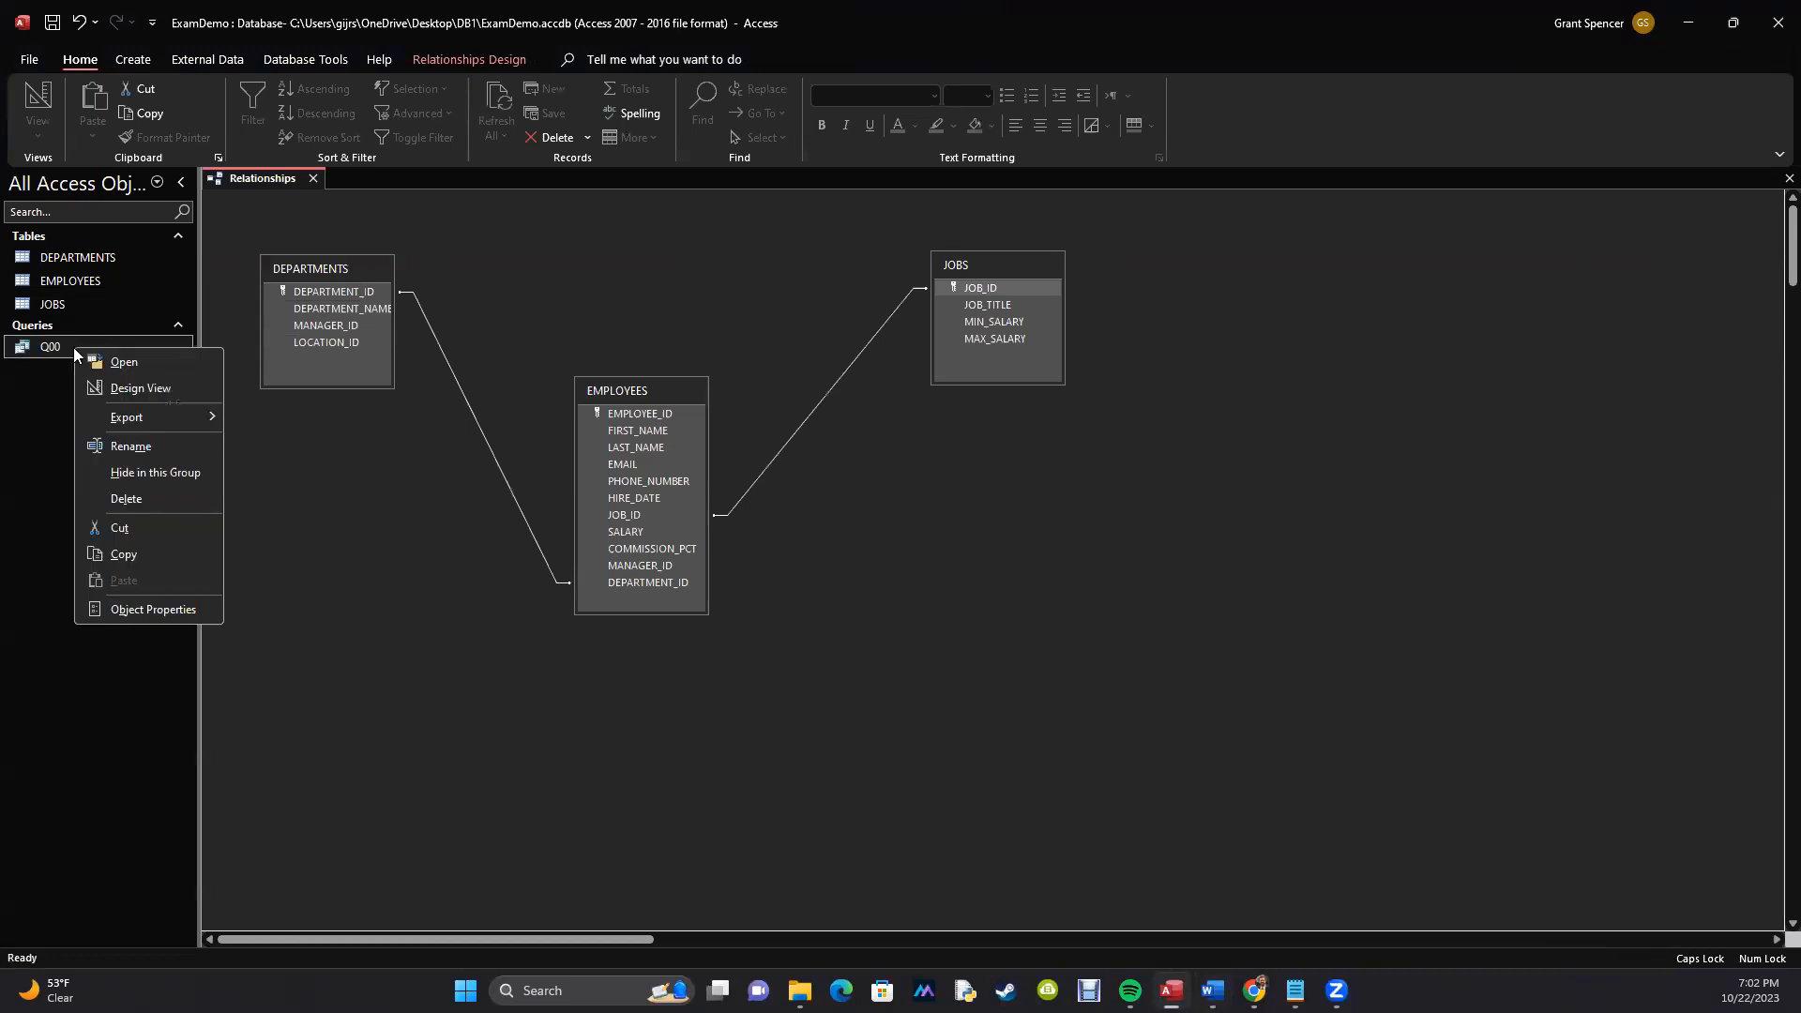
left_click(118, 553)
right_click(90, 508)
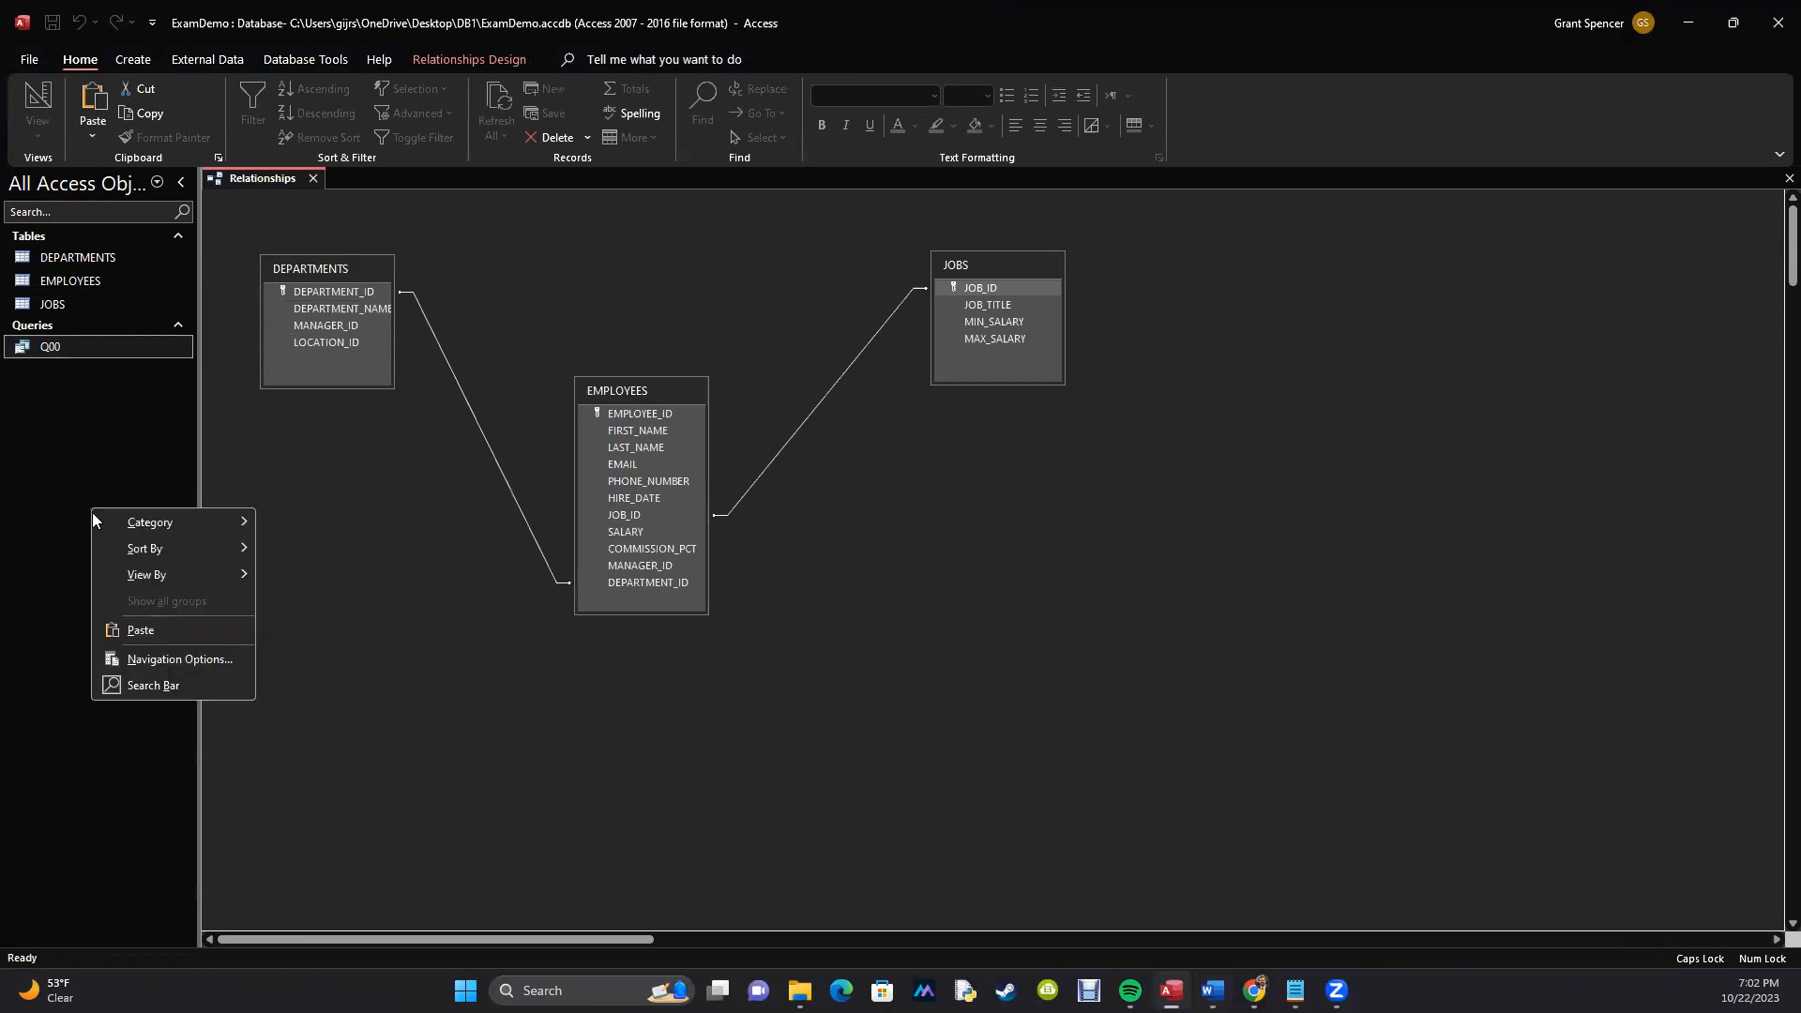
left_click(127, 631)
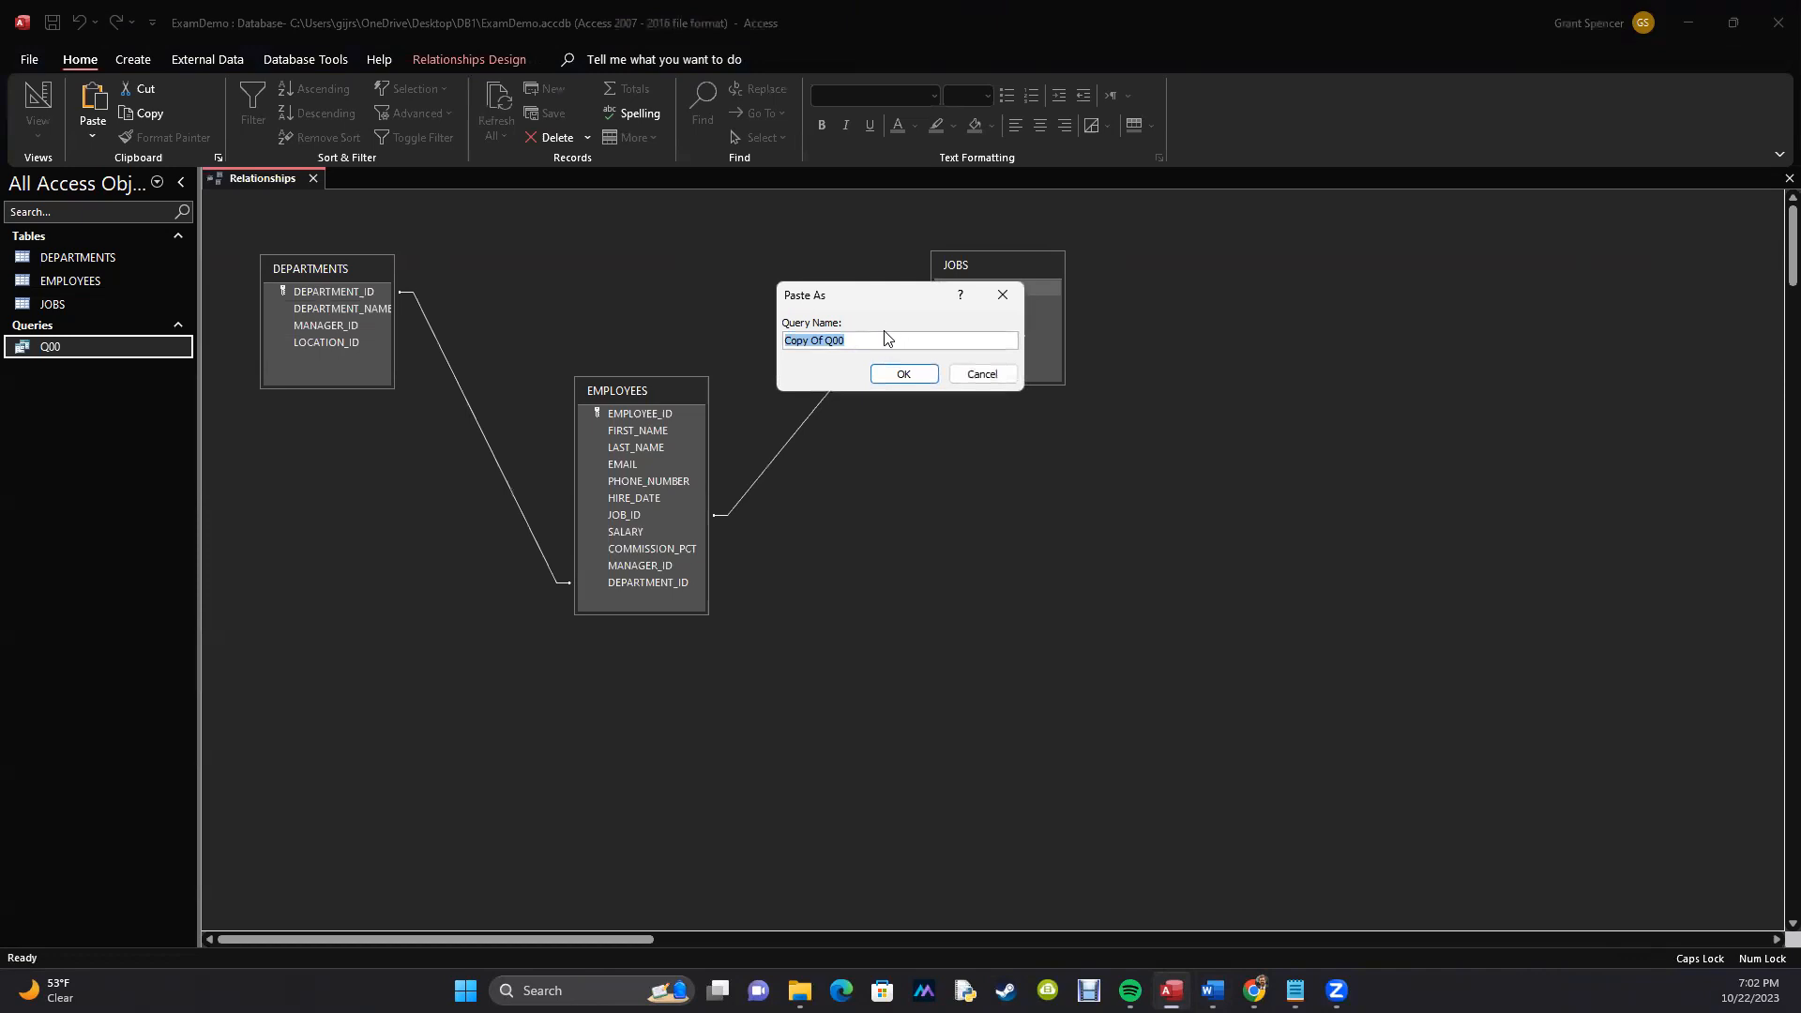
type("Q01")
left_click(903, 374)
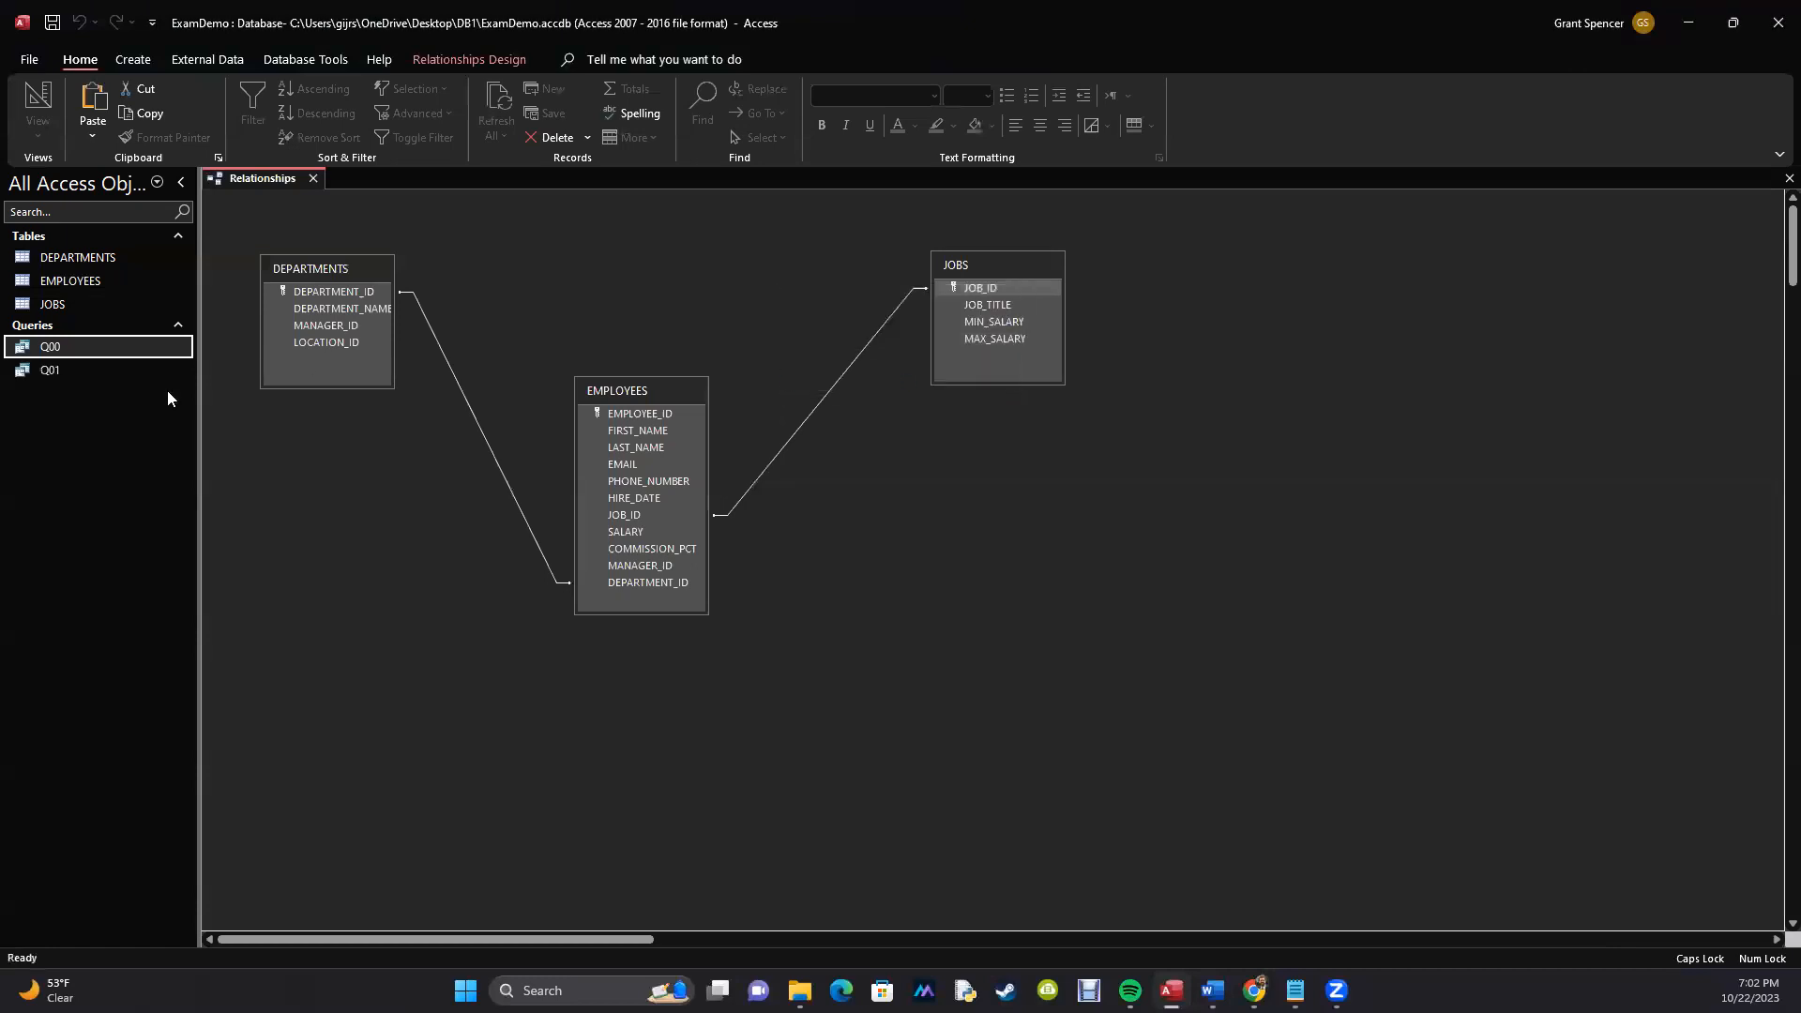
Open the Q01 and Q00 queries to compare their results, ending on Q01.
double_click(51, 372)
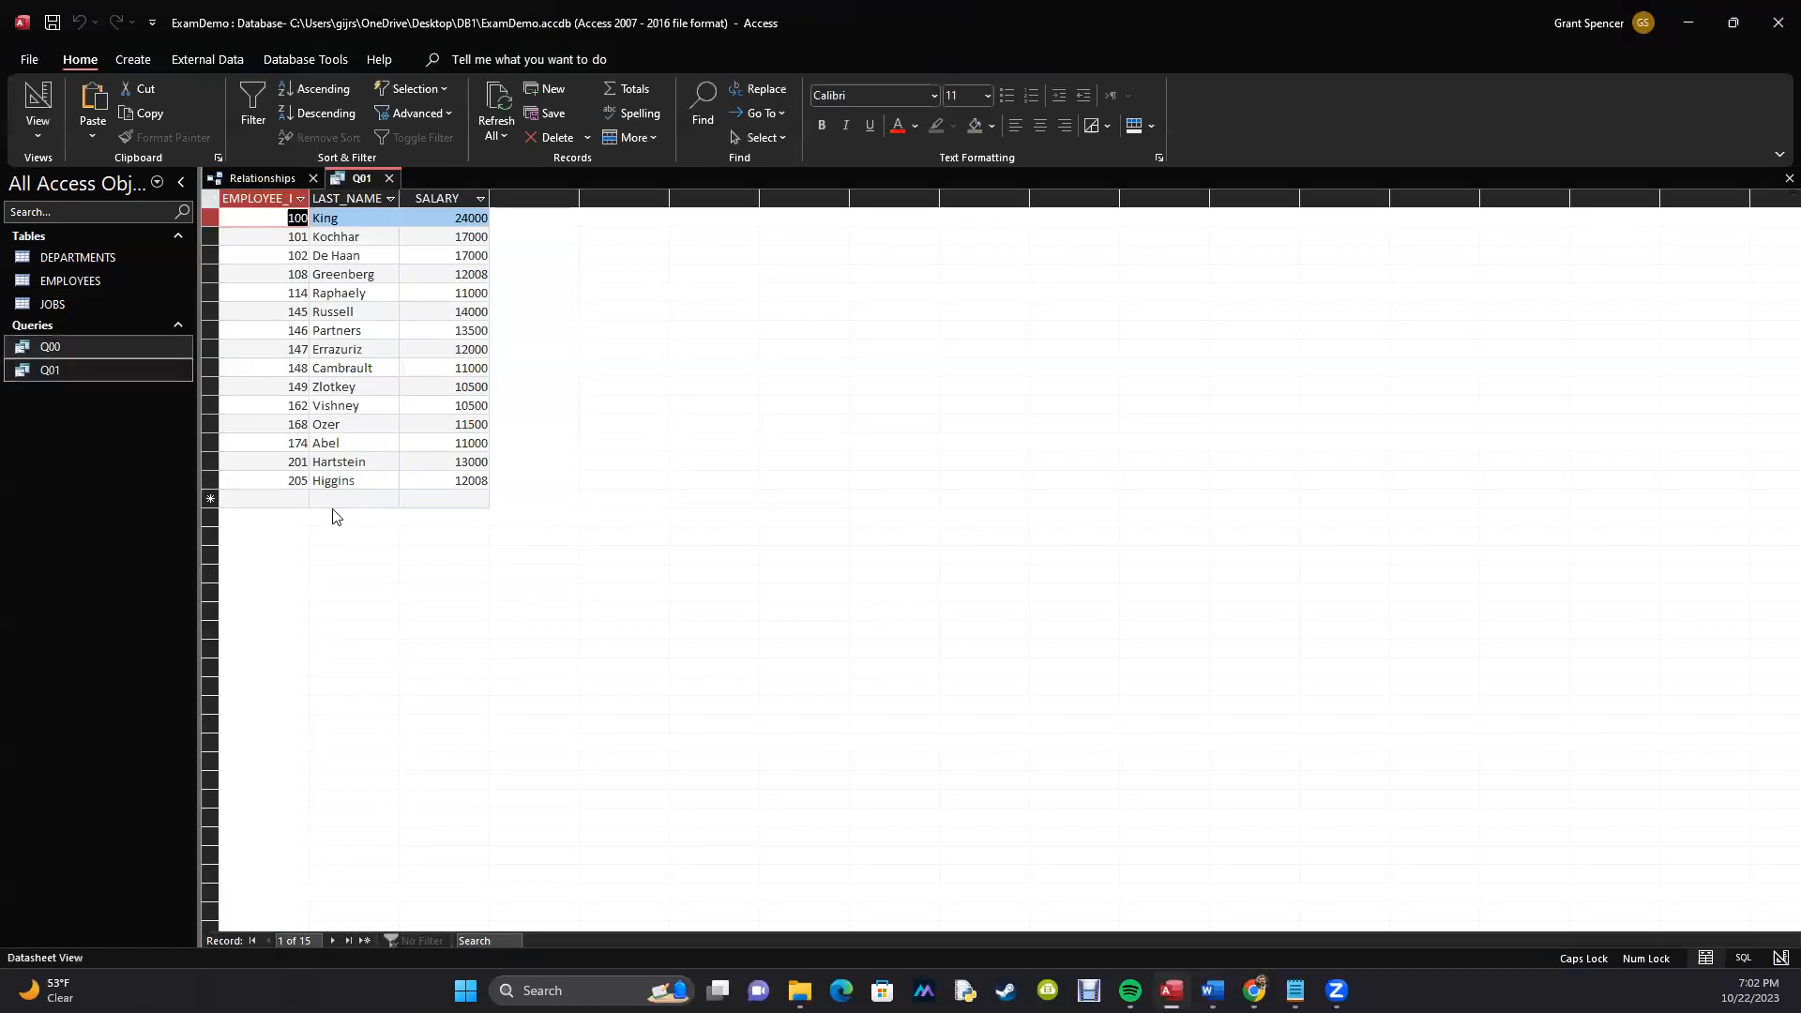
double_click(48, 349)
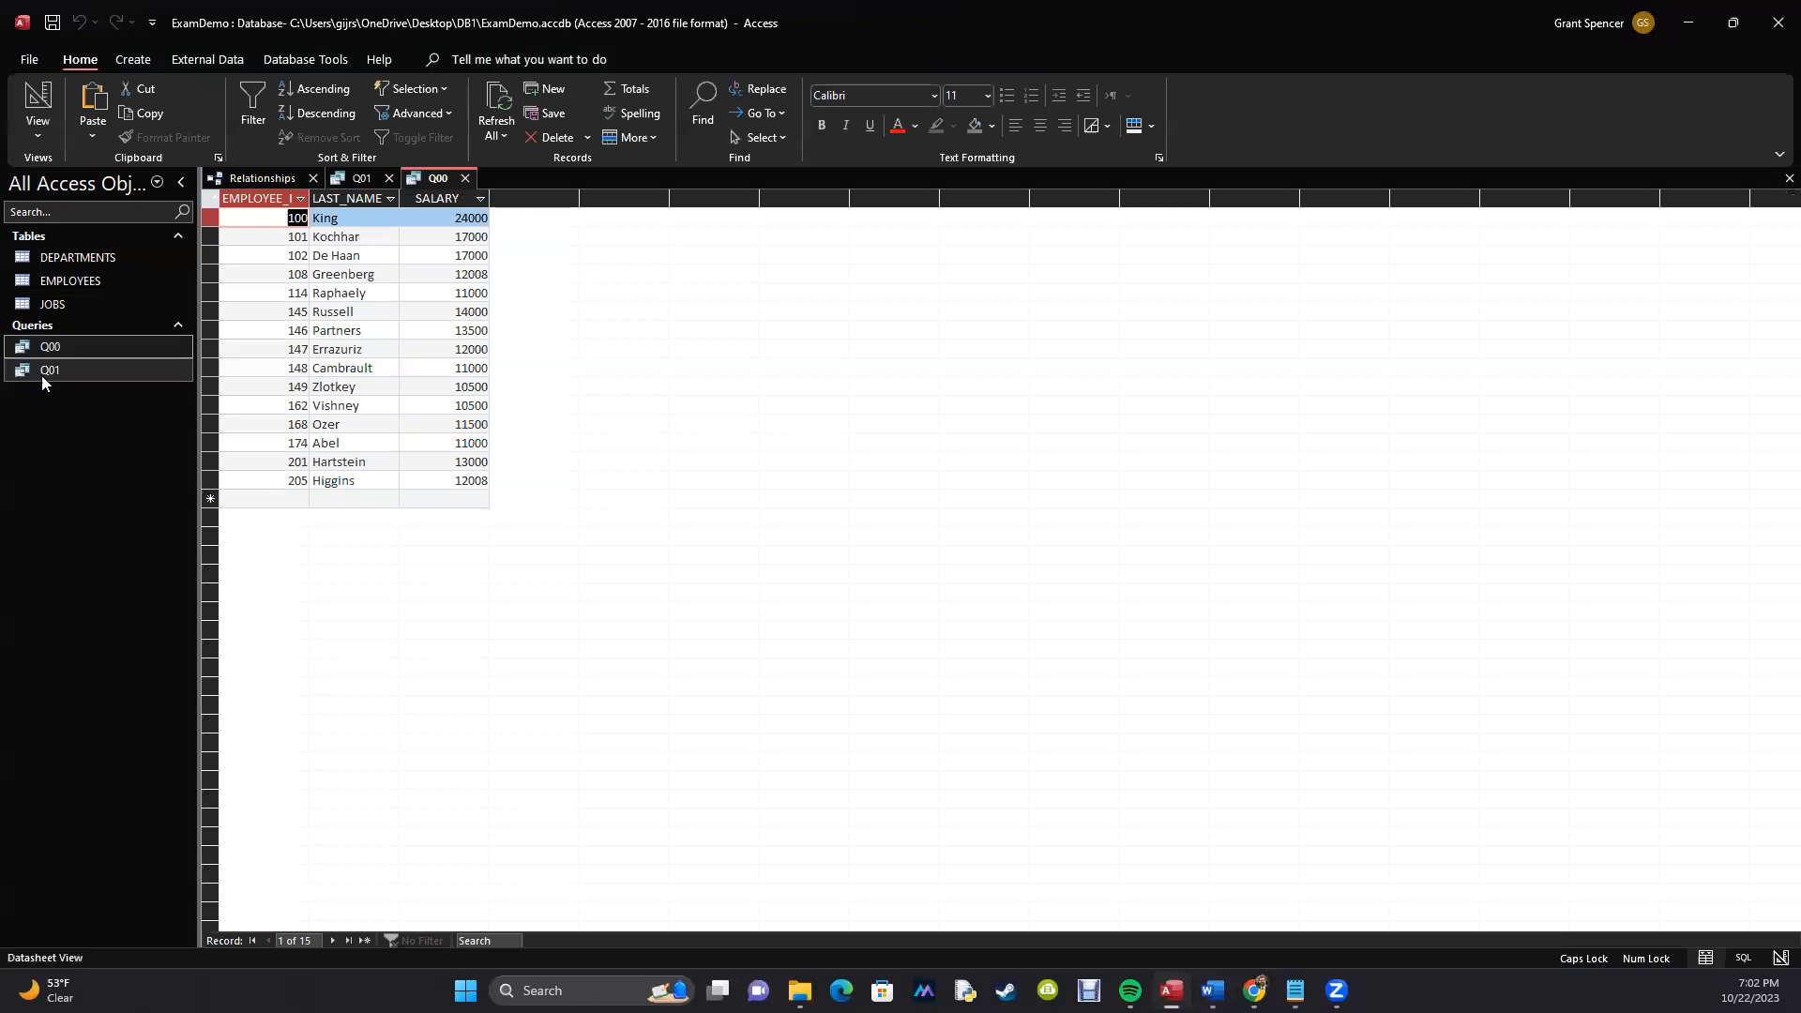
double_click(41, 375)
In Q01's design, set the SALARY criterion to > 13000, exclude SALARY from the output, and run the query.
left_click(39, 136)
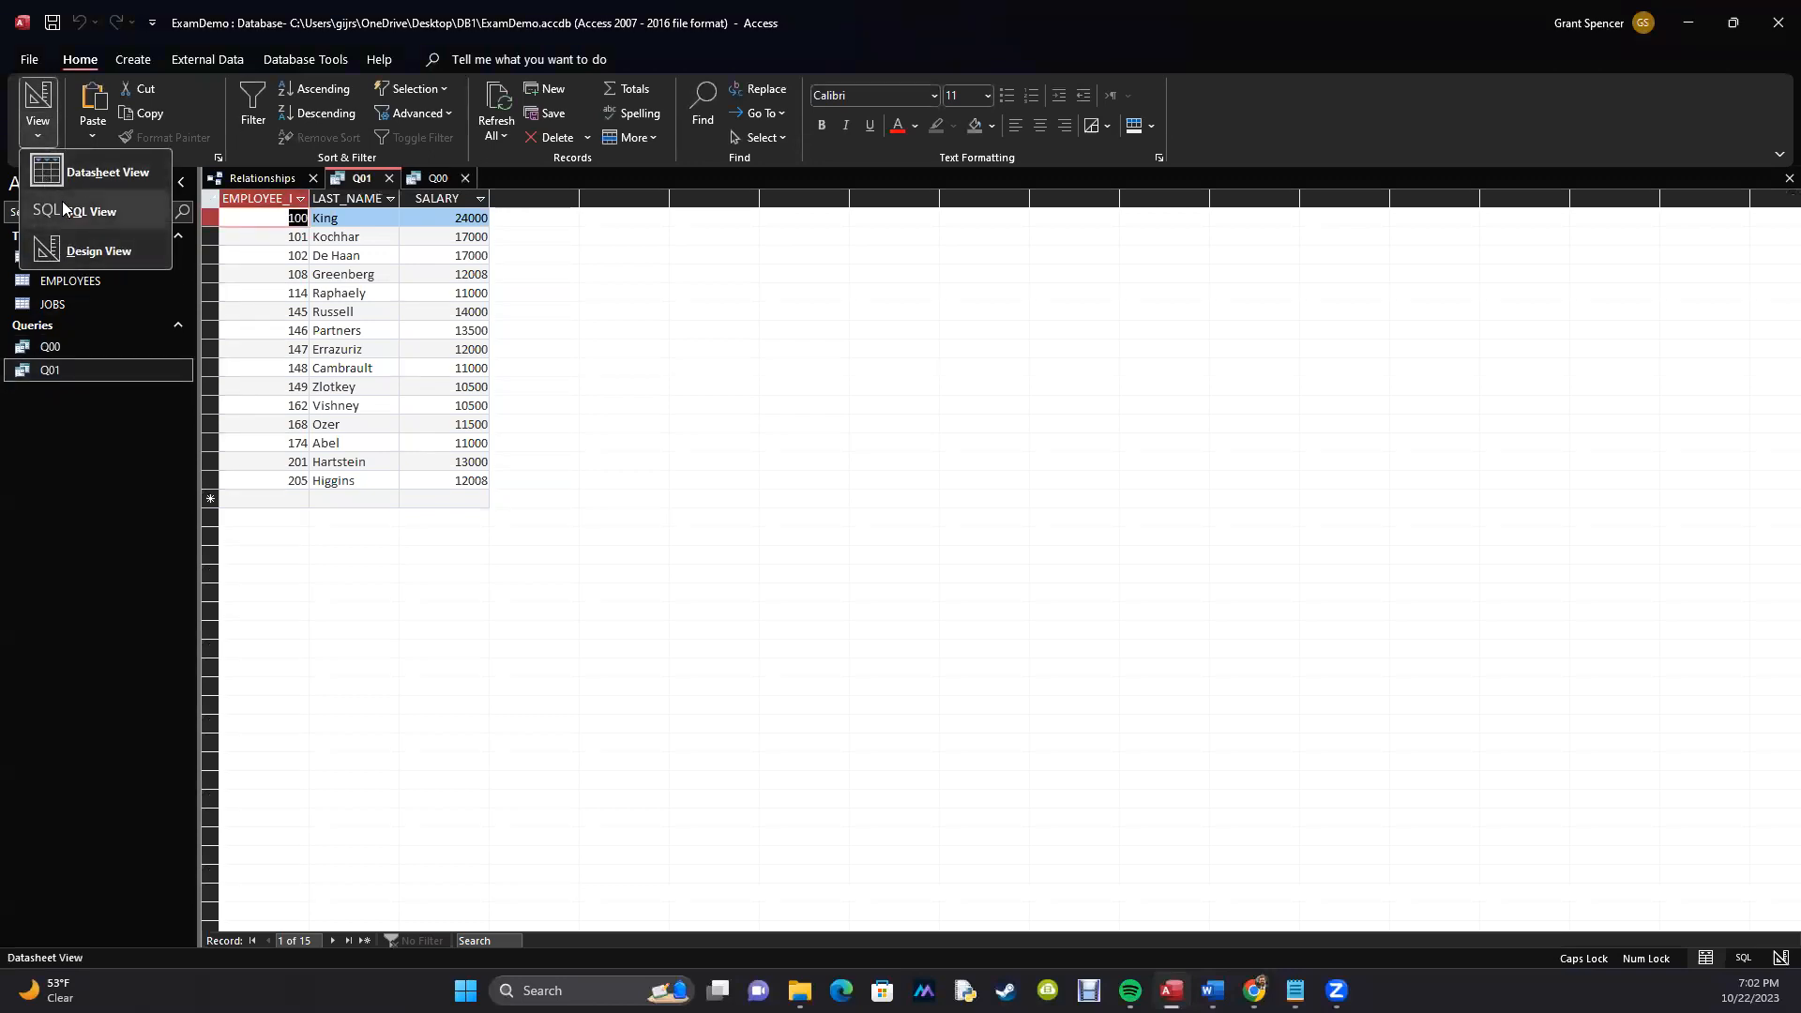
left_click(94, 251)
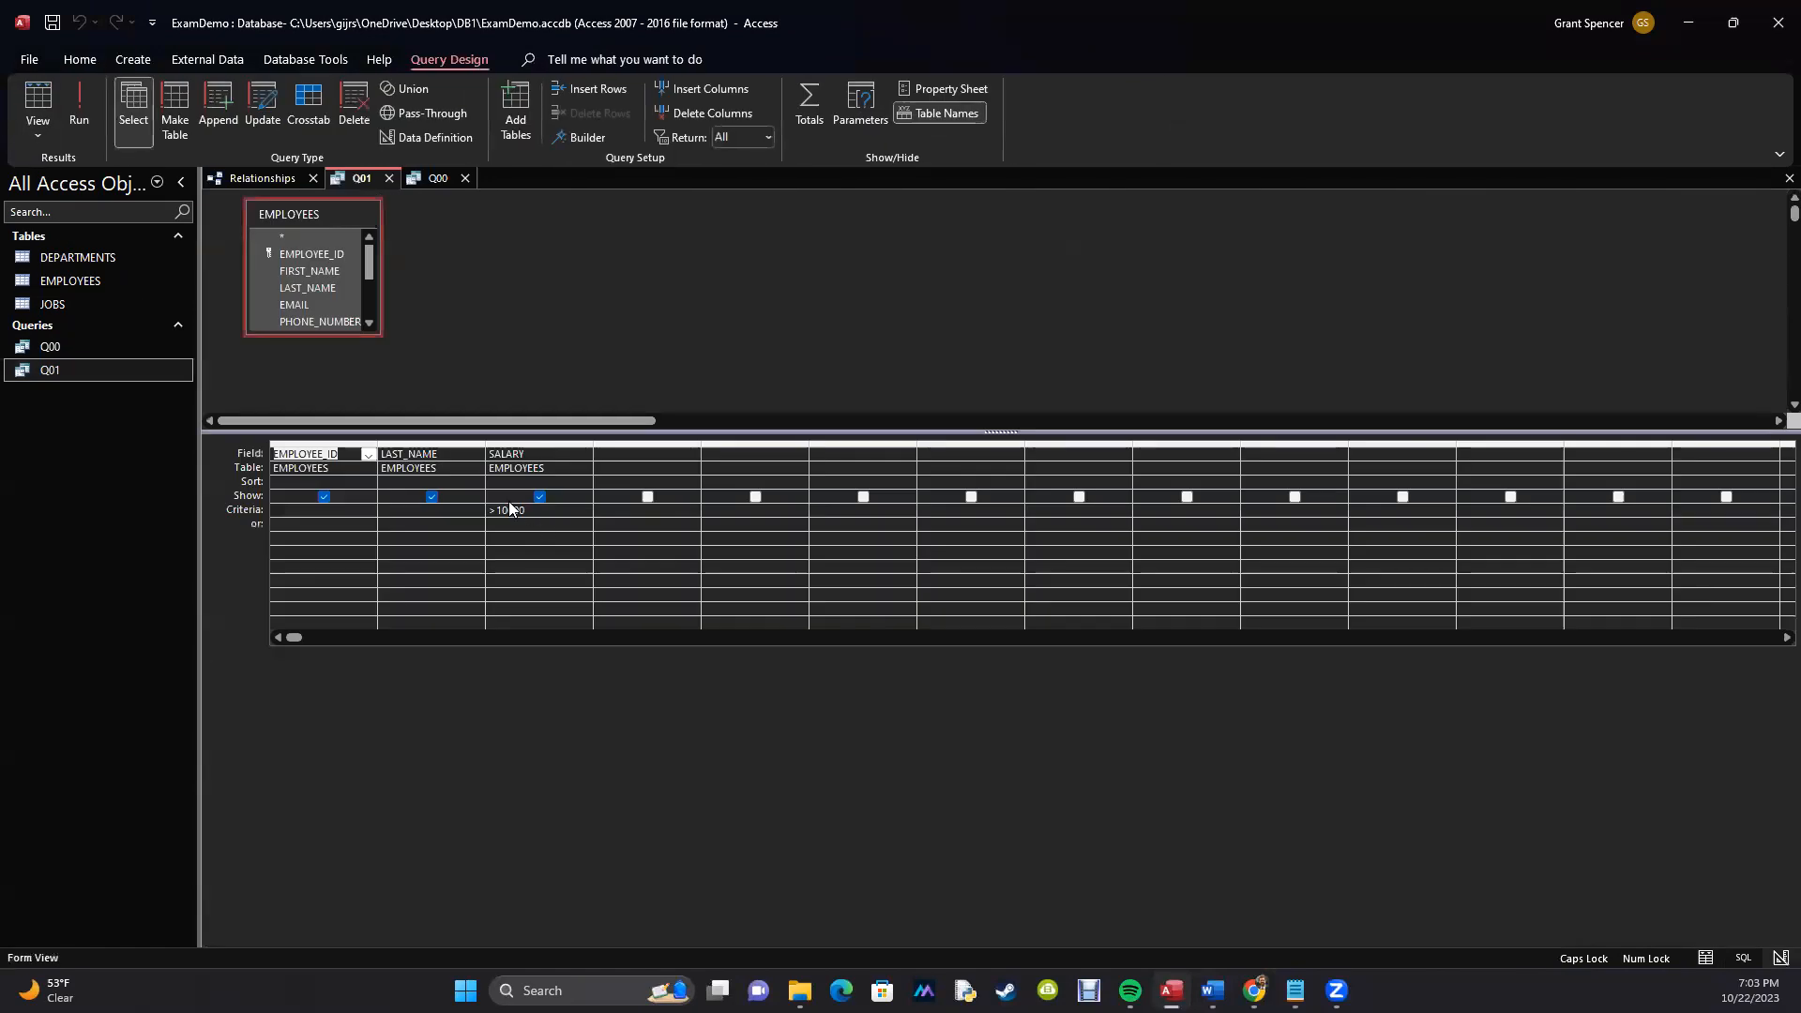
left_click(508, 509)
left_click(505, 512)
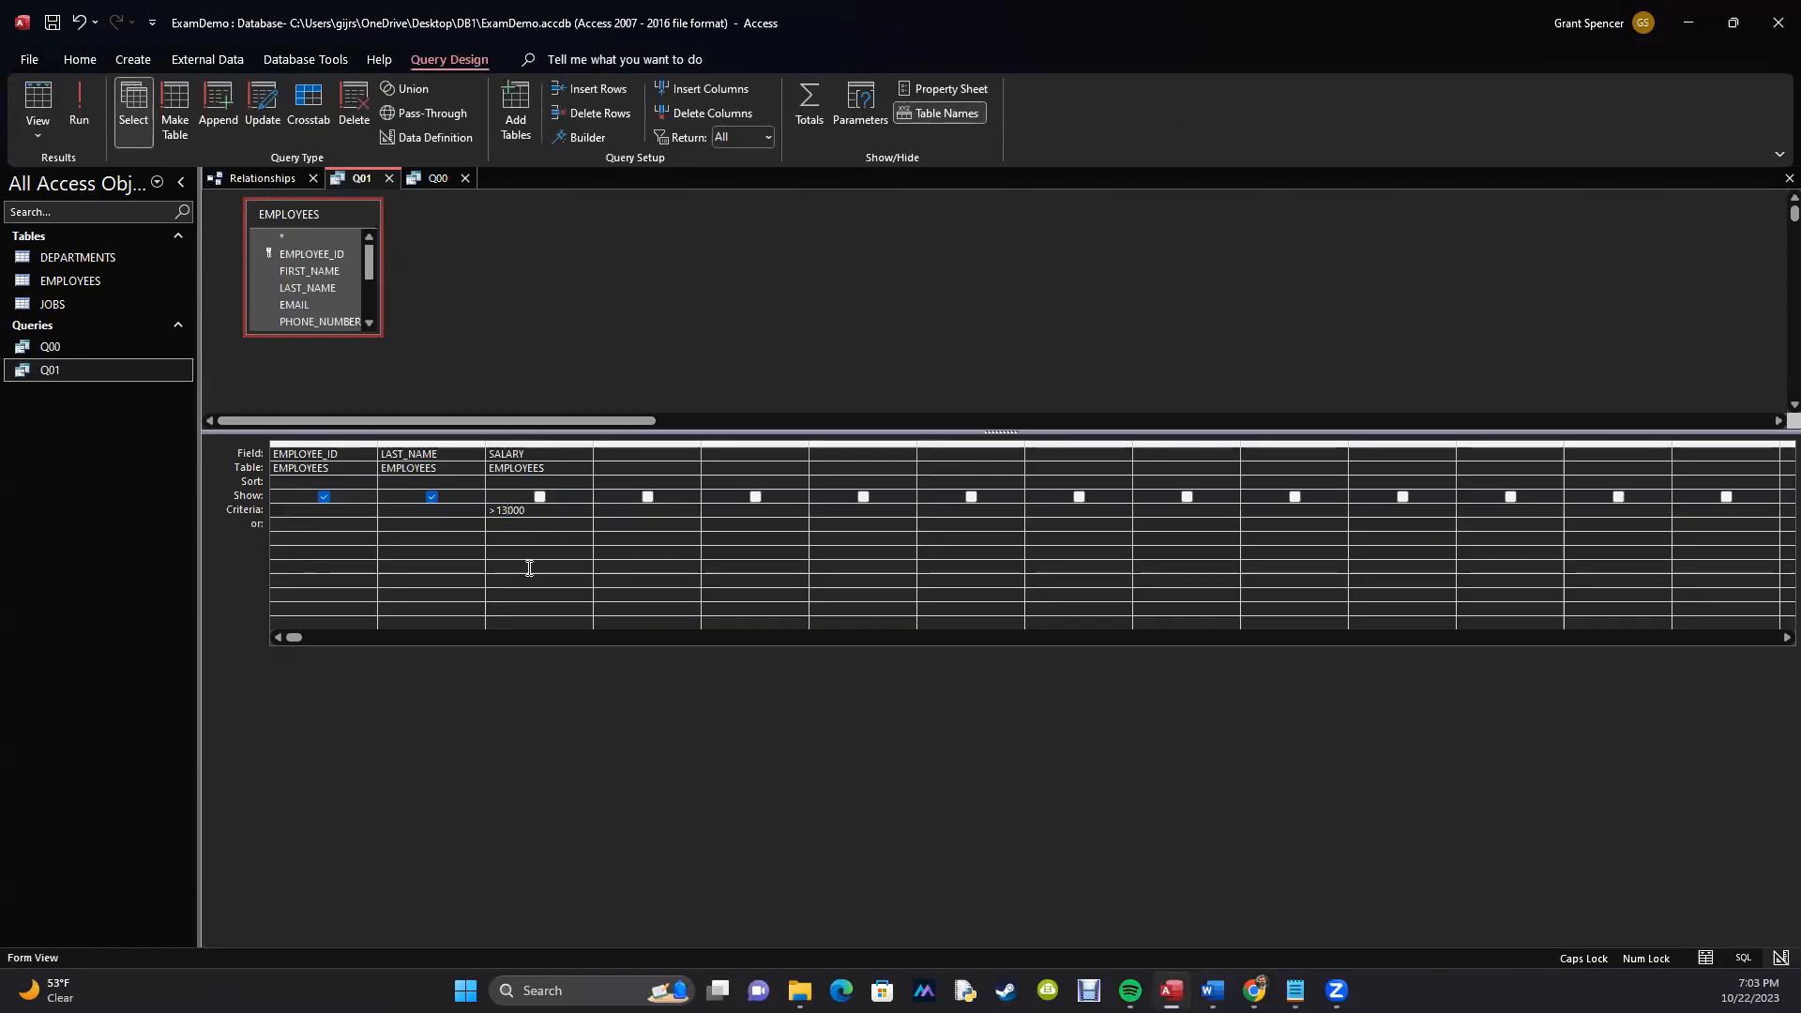
left_click(84, 126)
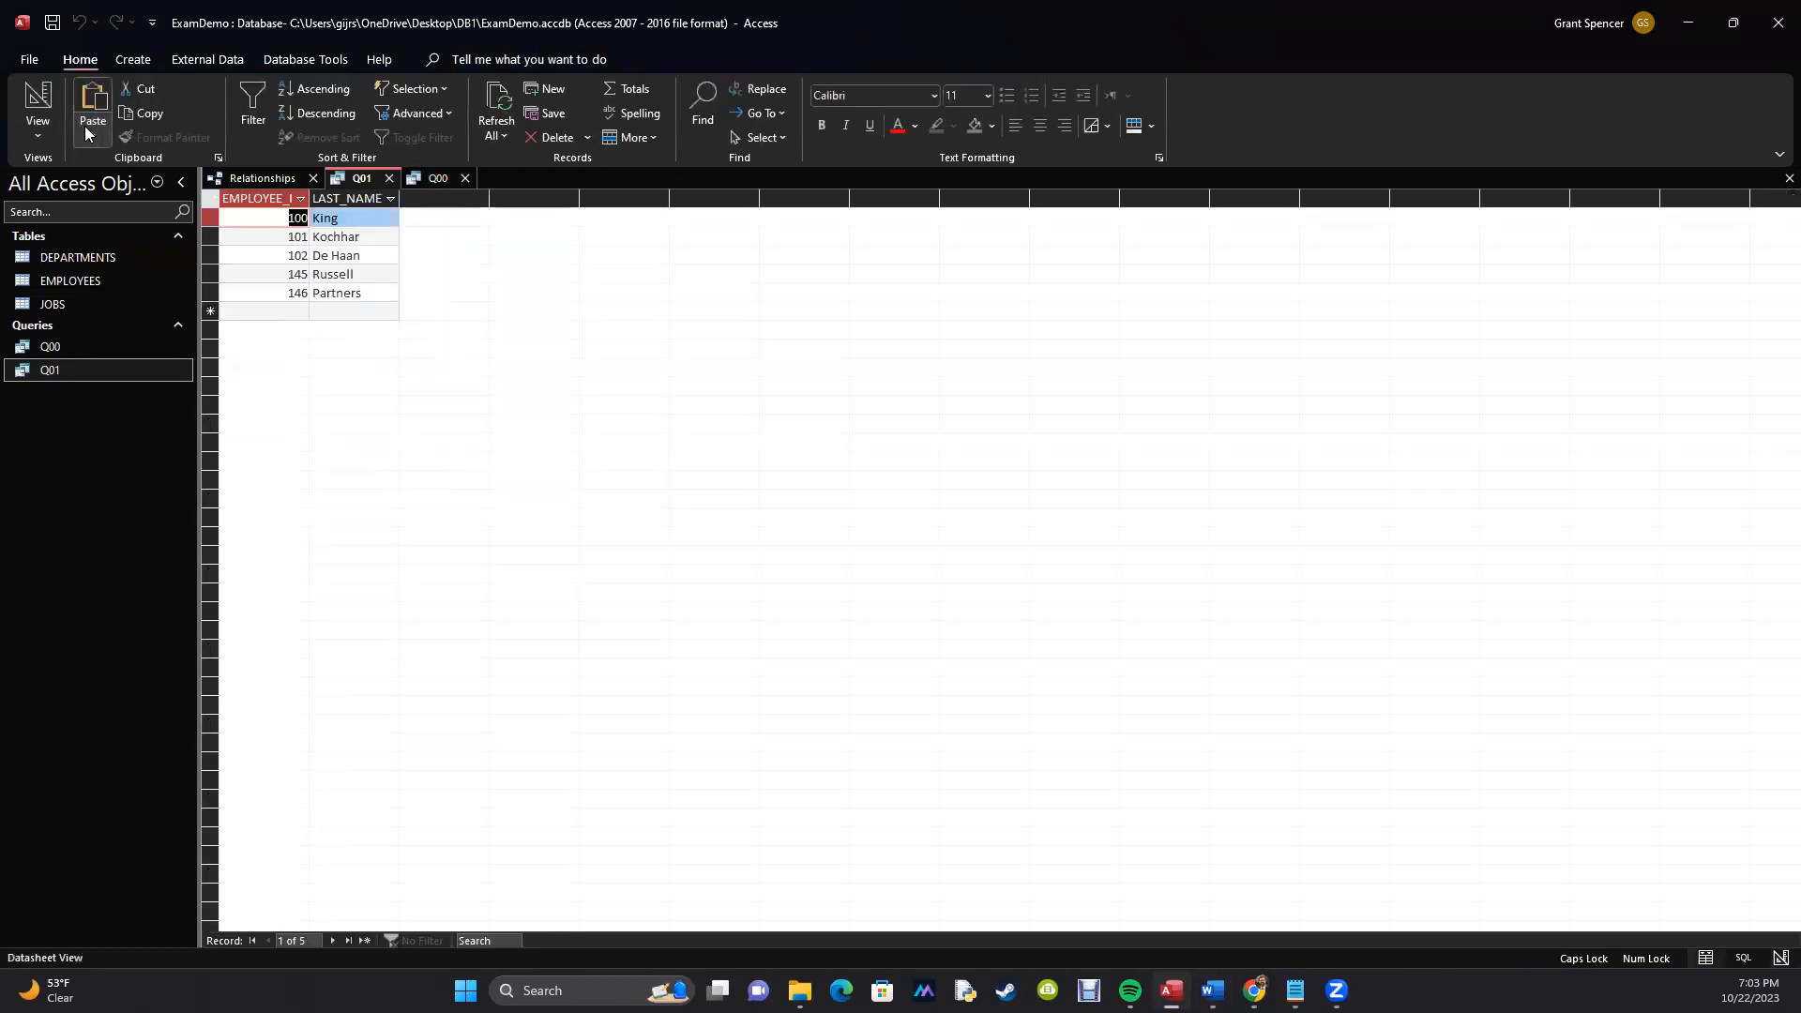
Check the Q01 results against question 1's expected table in Word, and display the query's SQL statement.
key("alt+Tab")
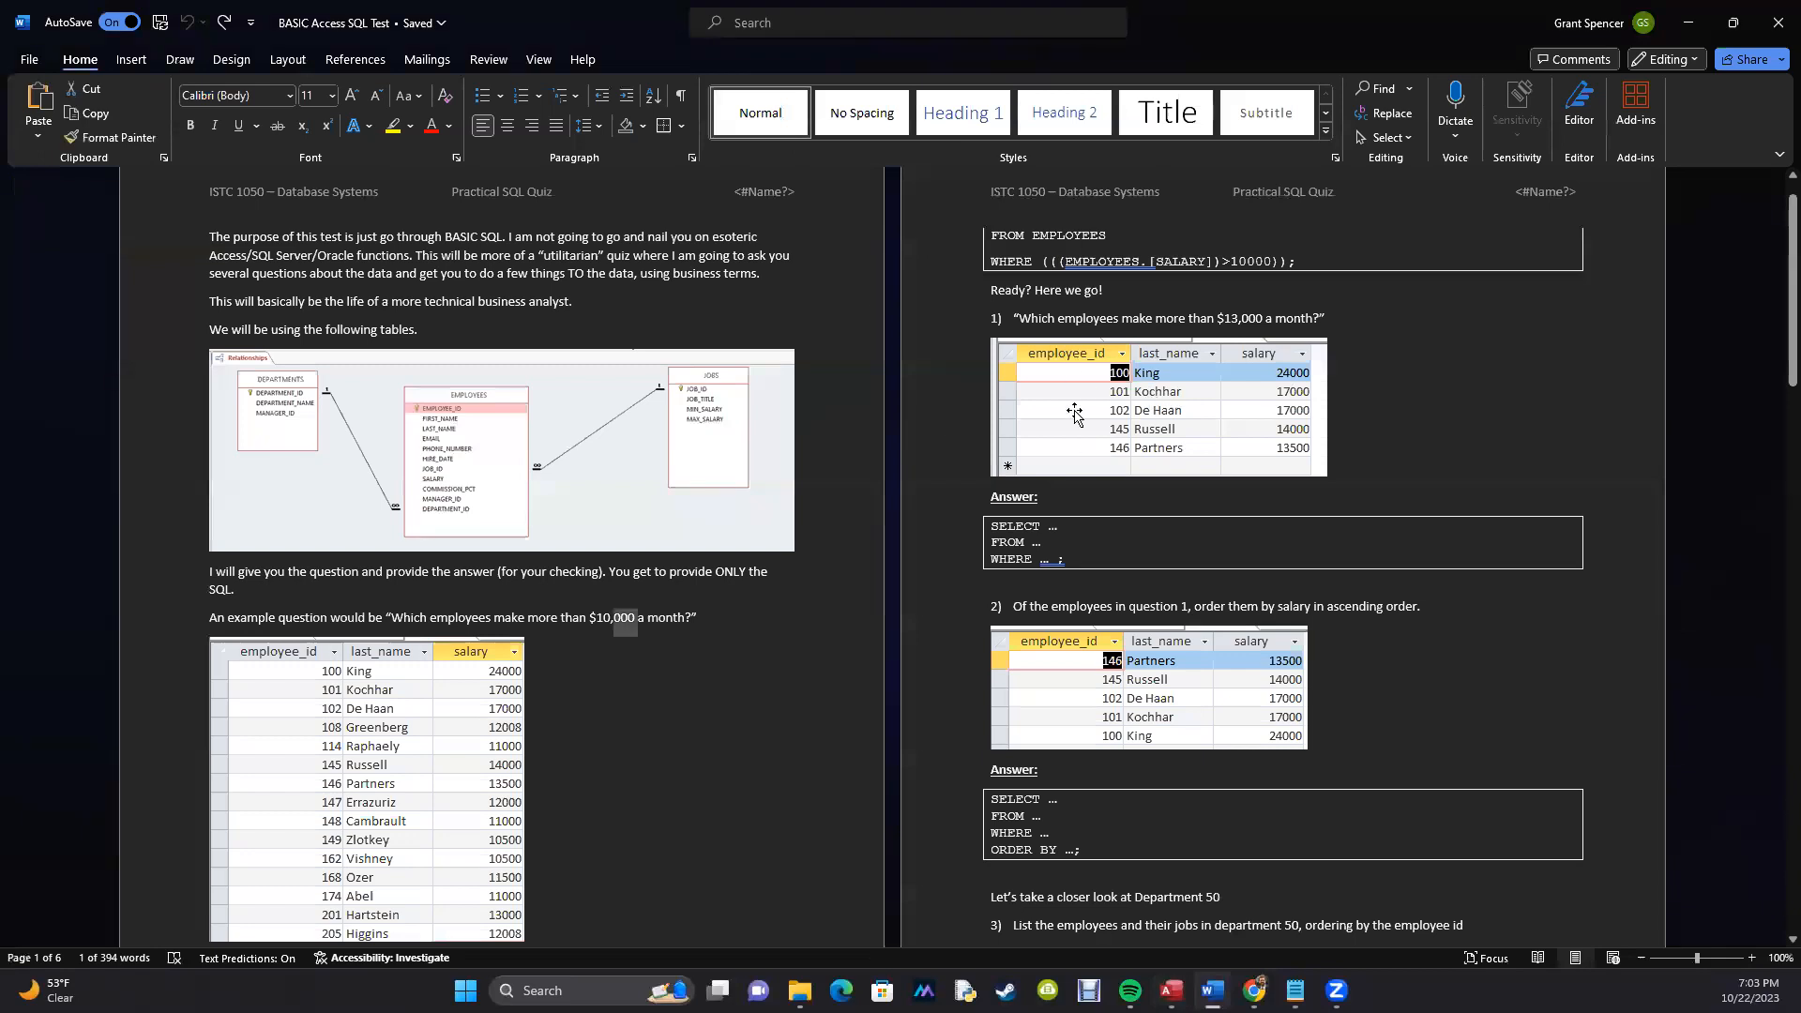
key("alt+Tab")
left_click(38, 133)
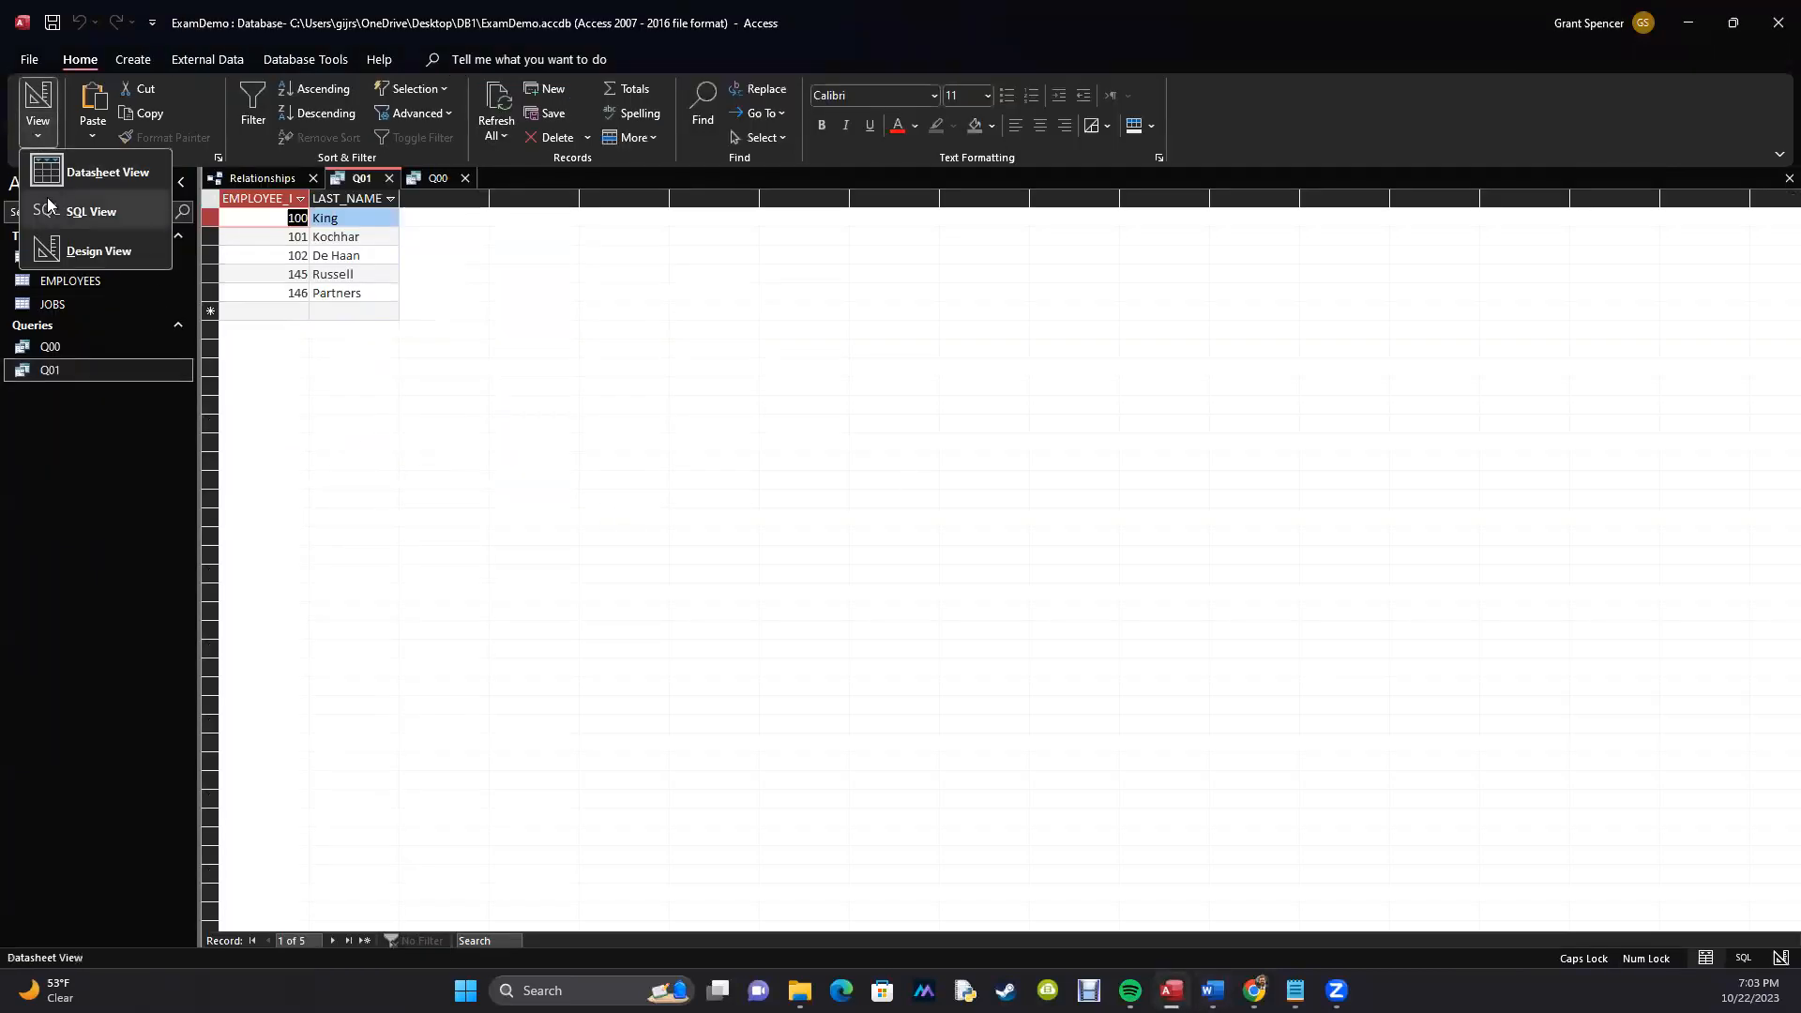
left_click(80, 208)
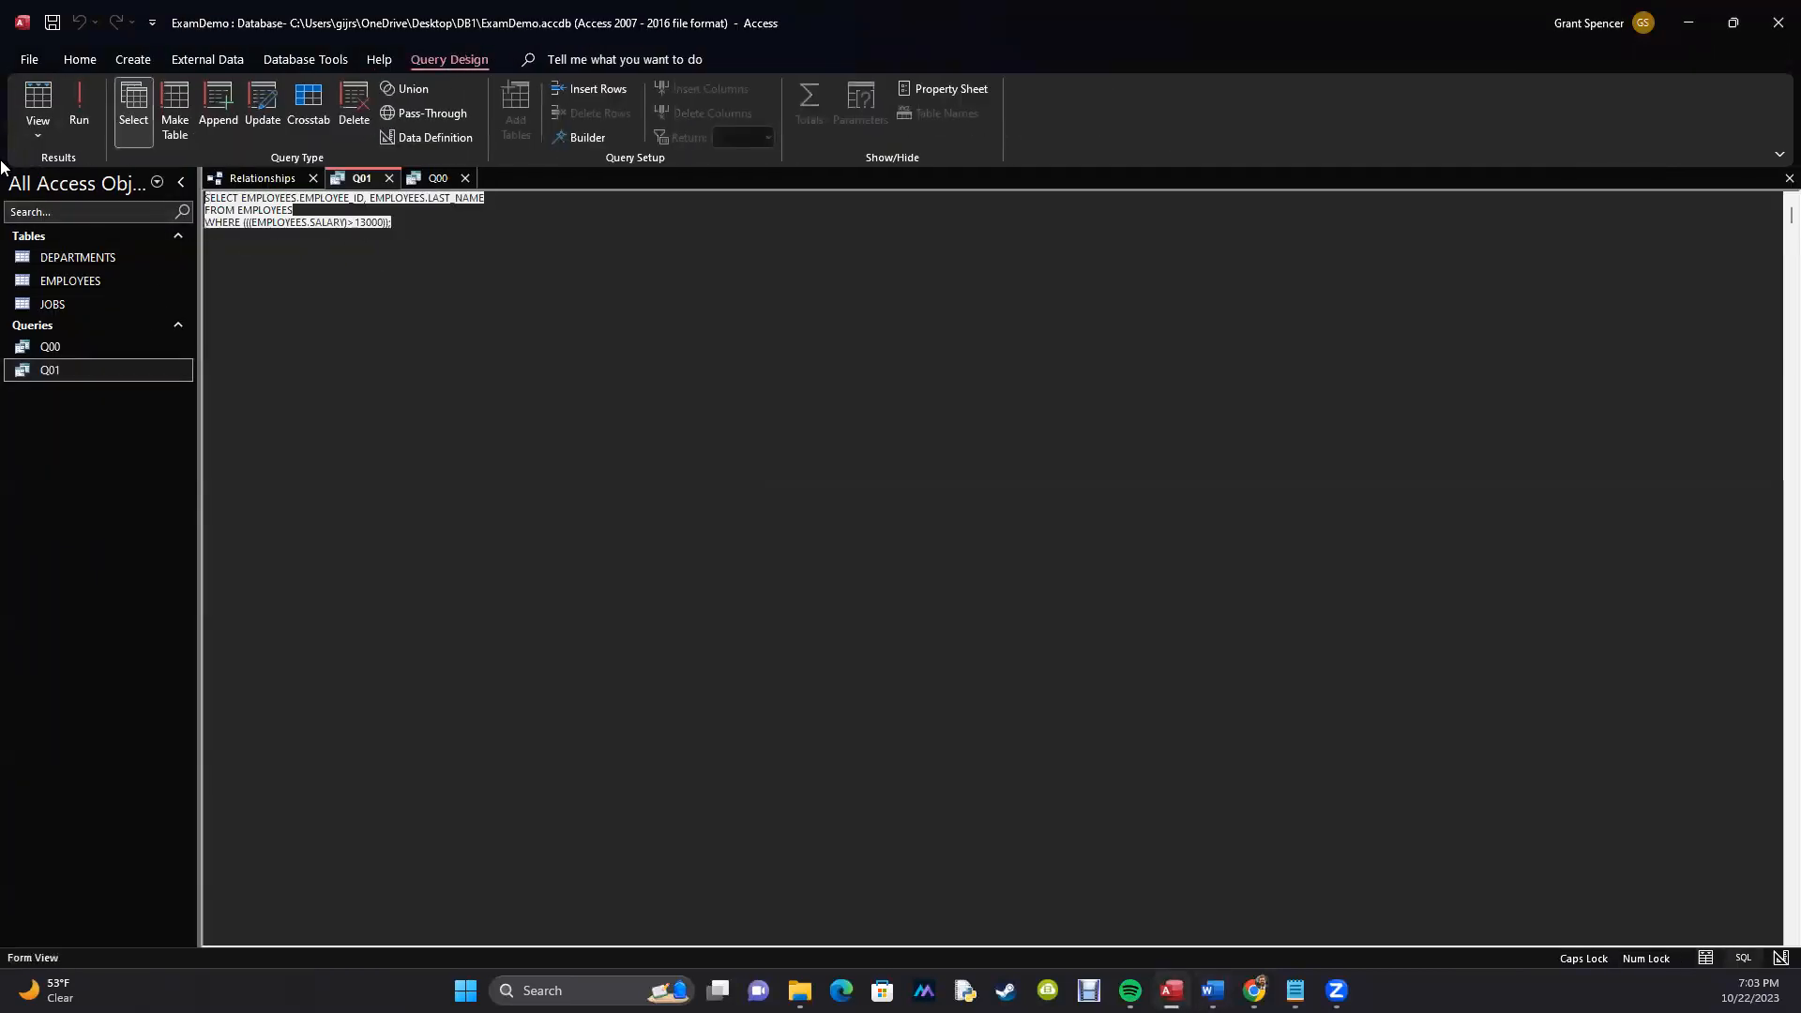
Replace question 1's answer placeholder in Word with the Q01 SQL statement, pasted as unformatted text.
key("alt+Tab")
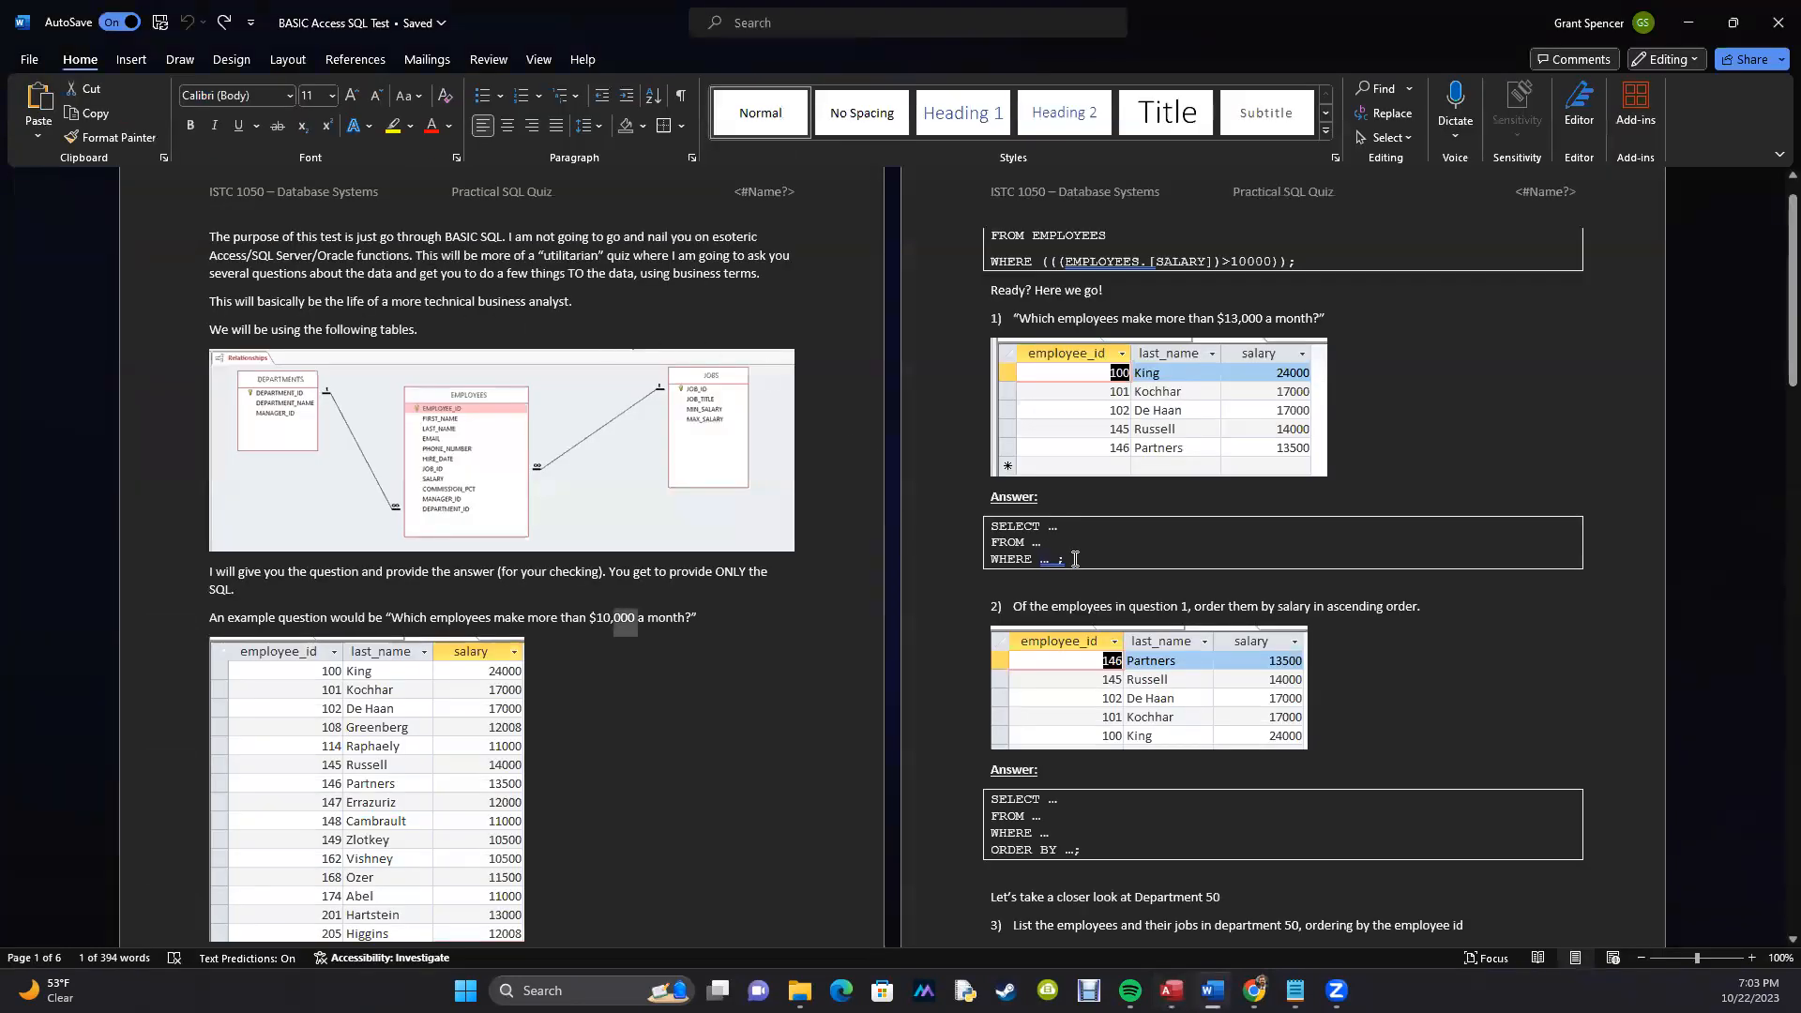
left_click_drag(1072, 559, 996, 529)
left_click(25, 138)
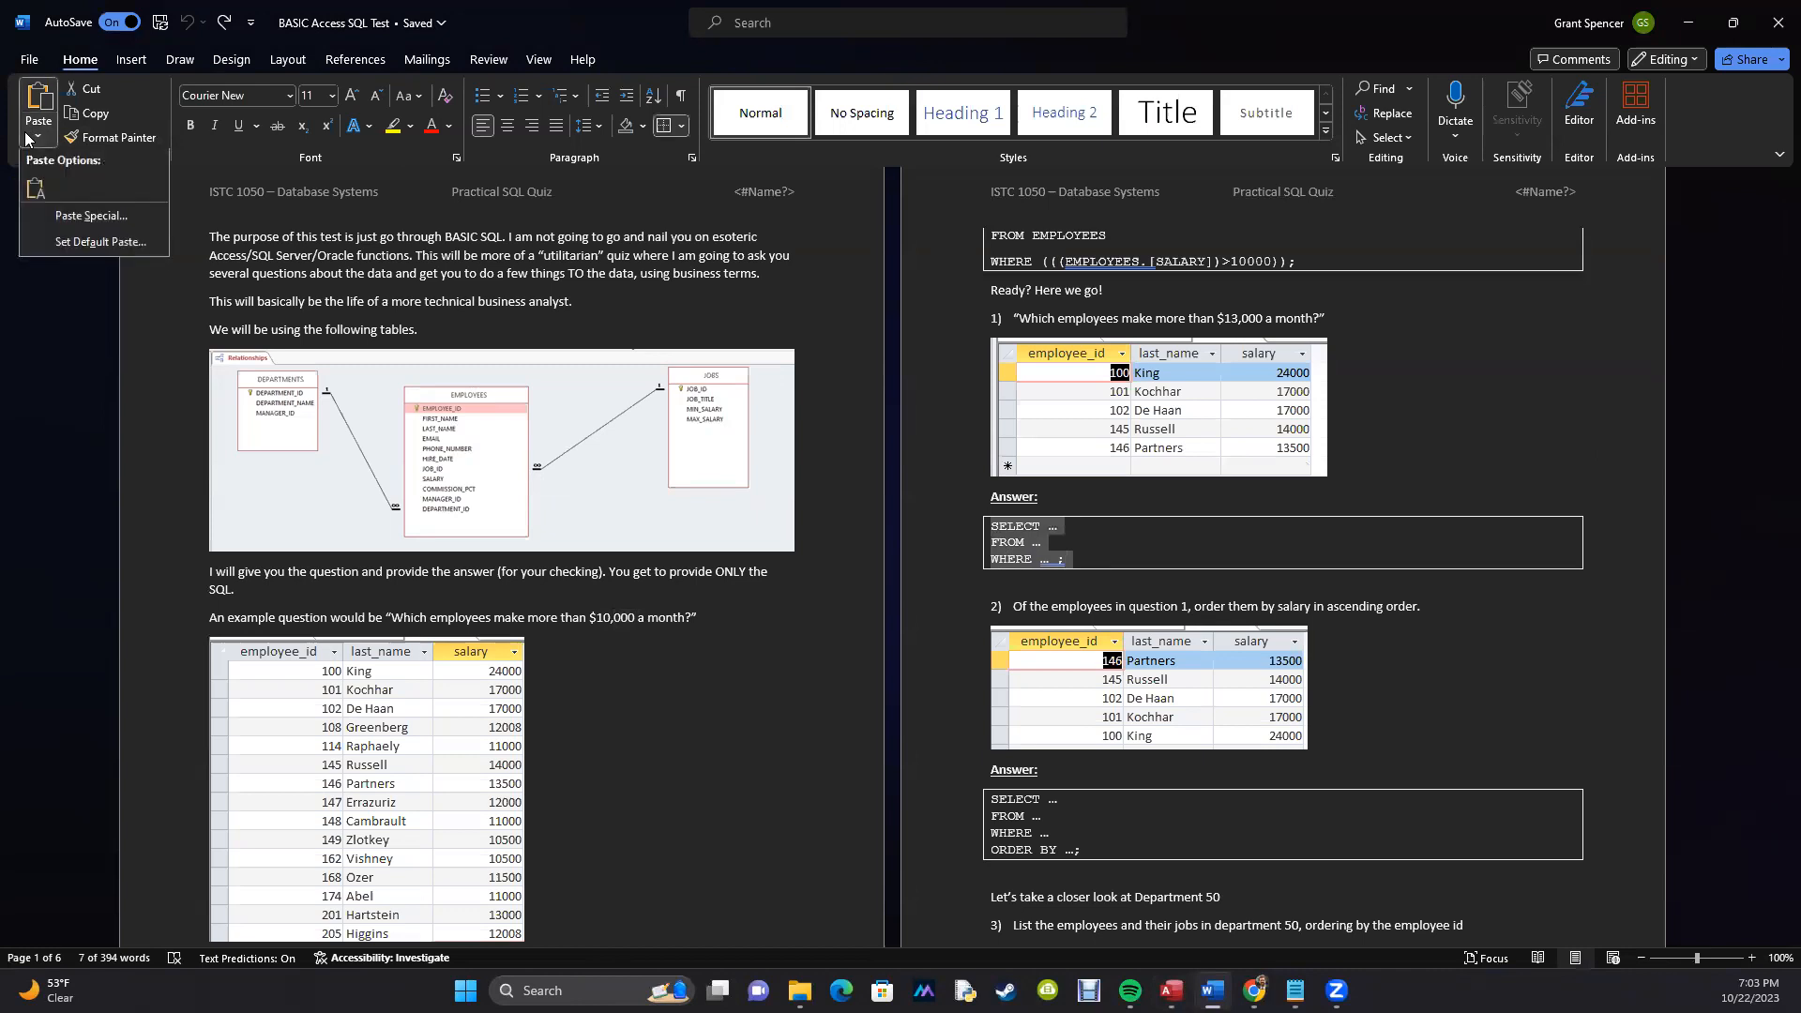
left_click(66, 214)
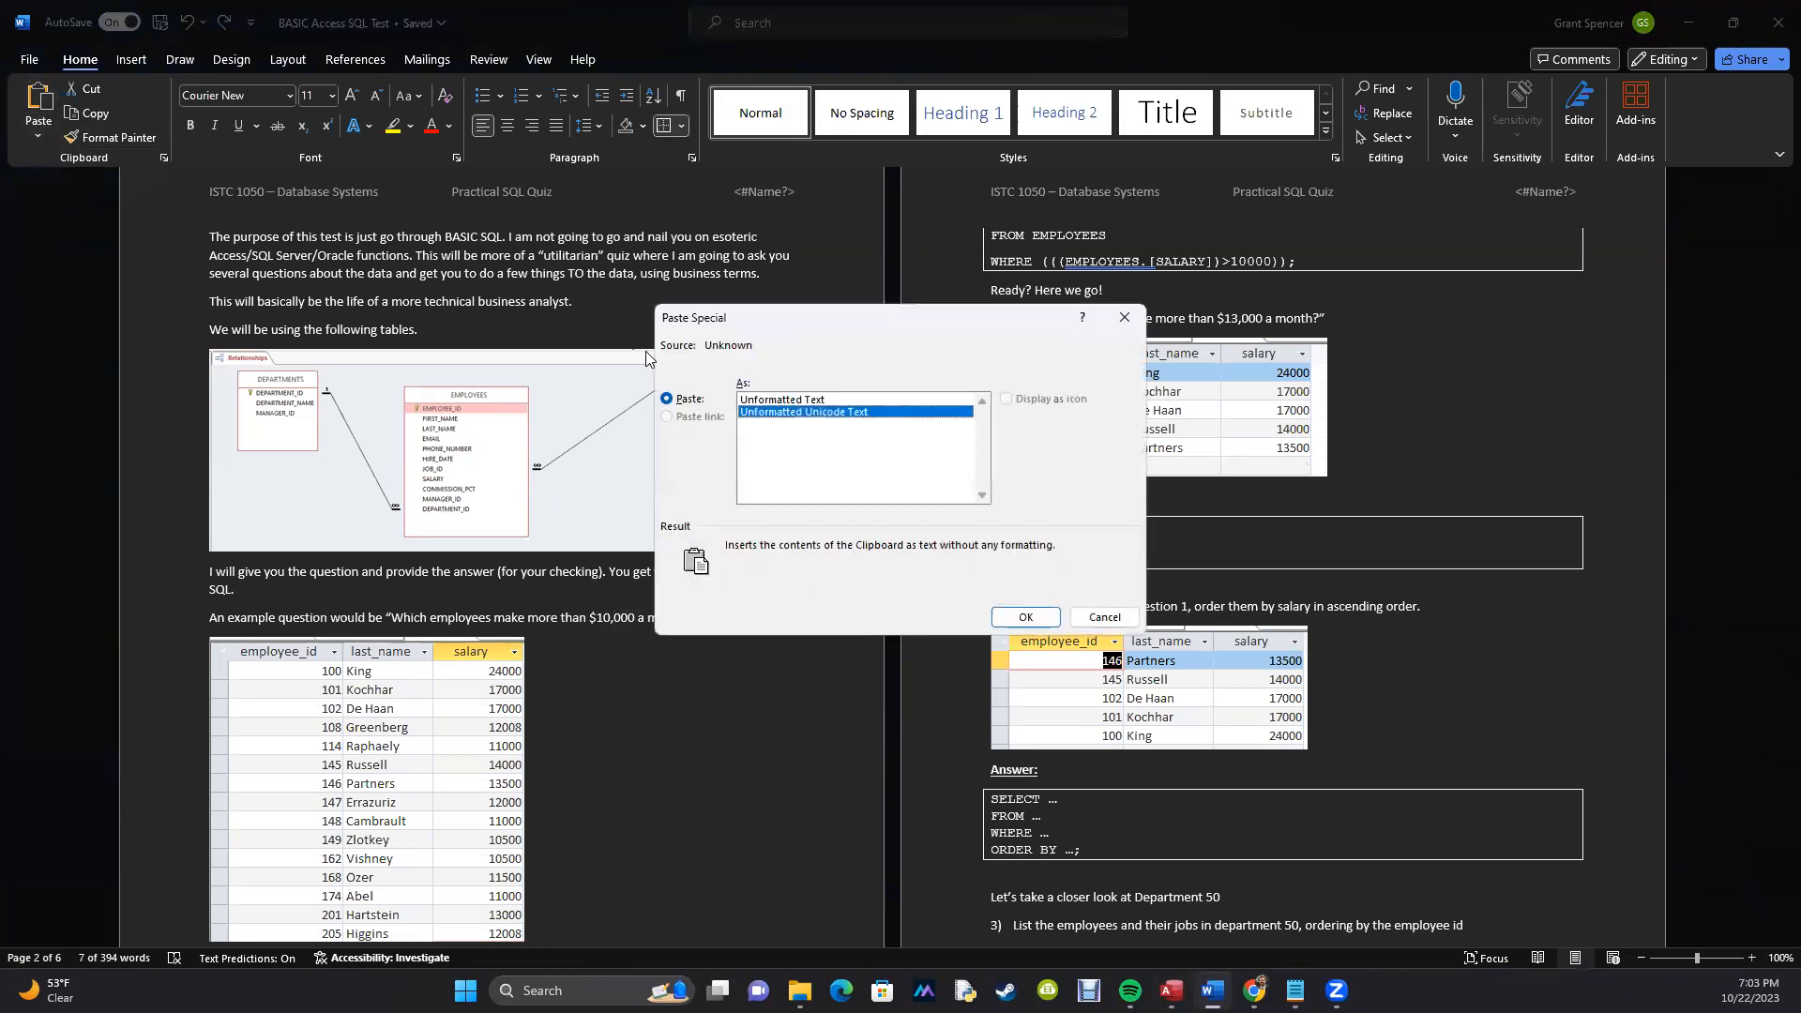
left_click(762, 400)
left_click(1025, 616)
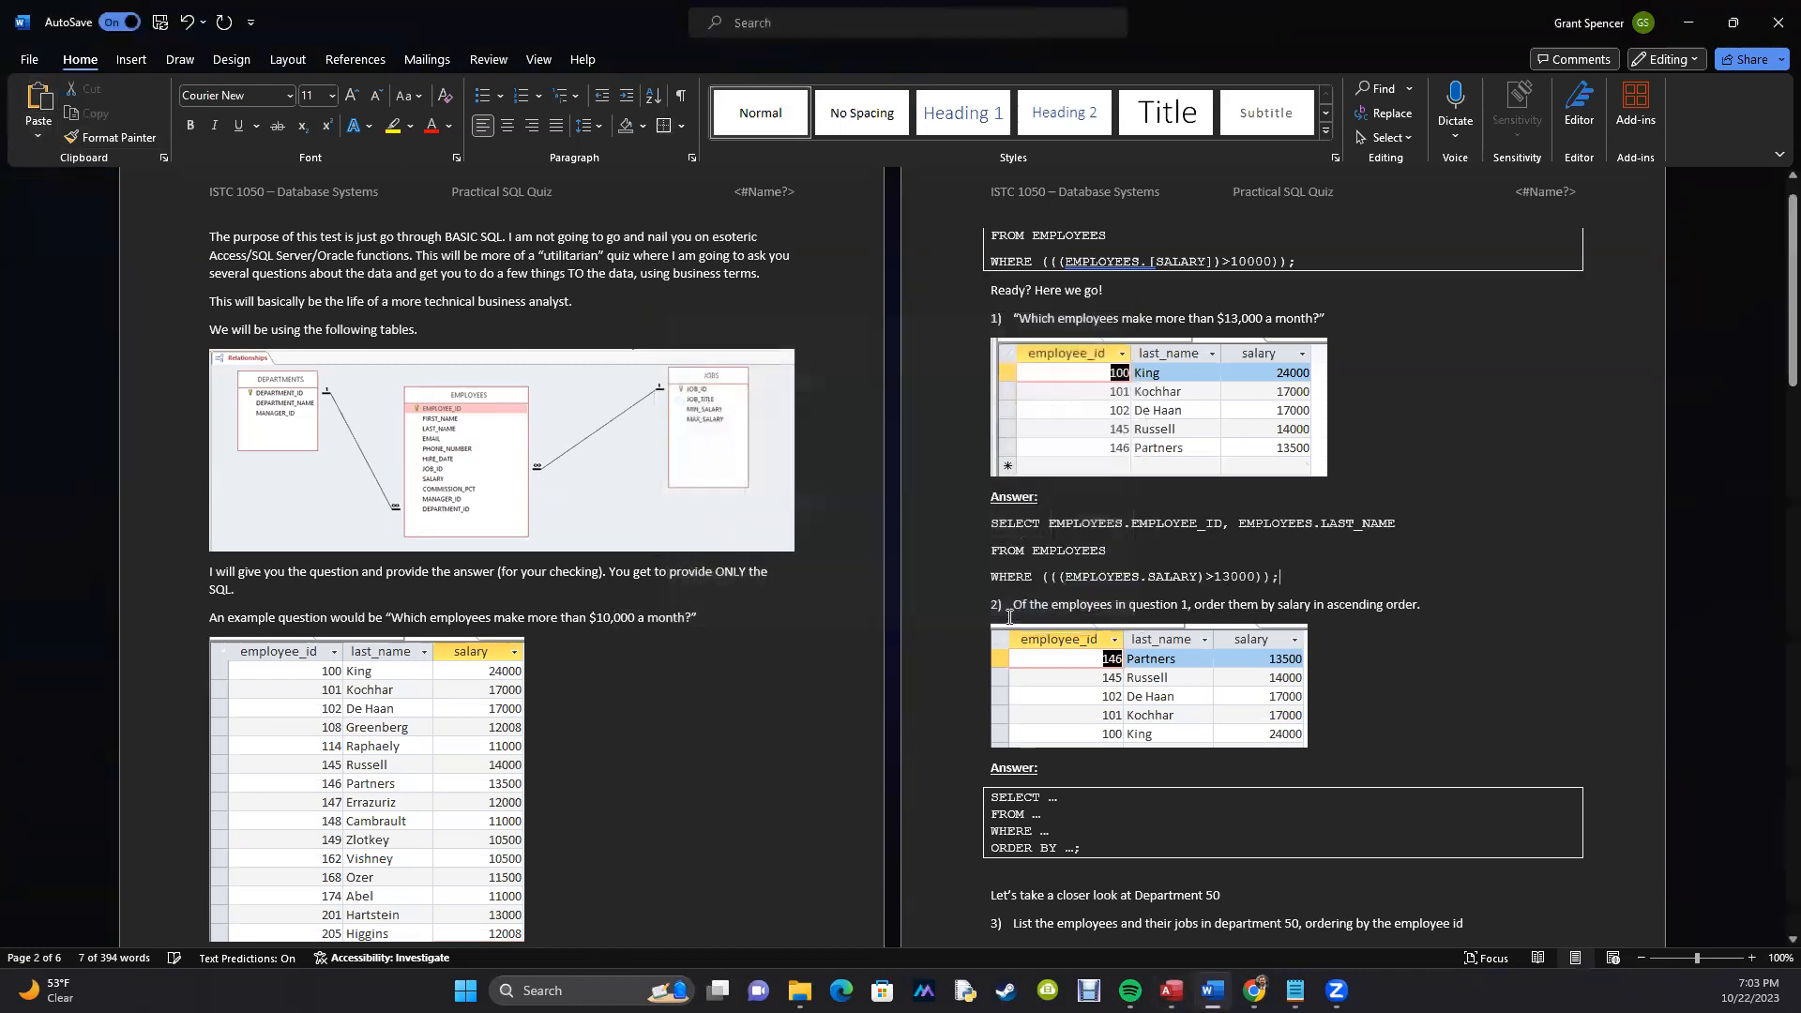
Put a box border around the pasted SQL statement in question 1's answer.
left_click_drag(1300, 577, 975, 520)
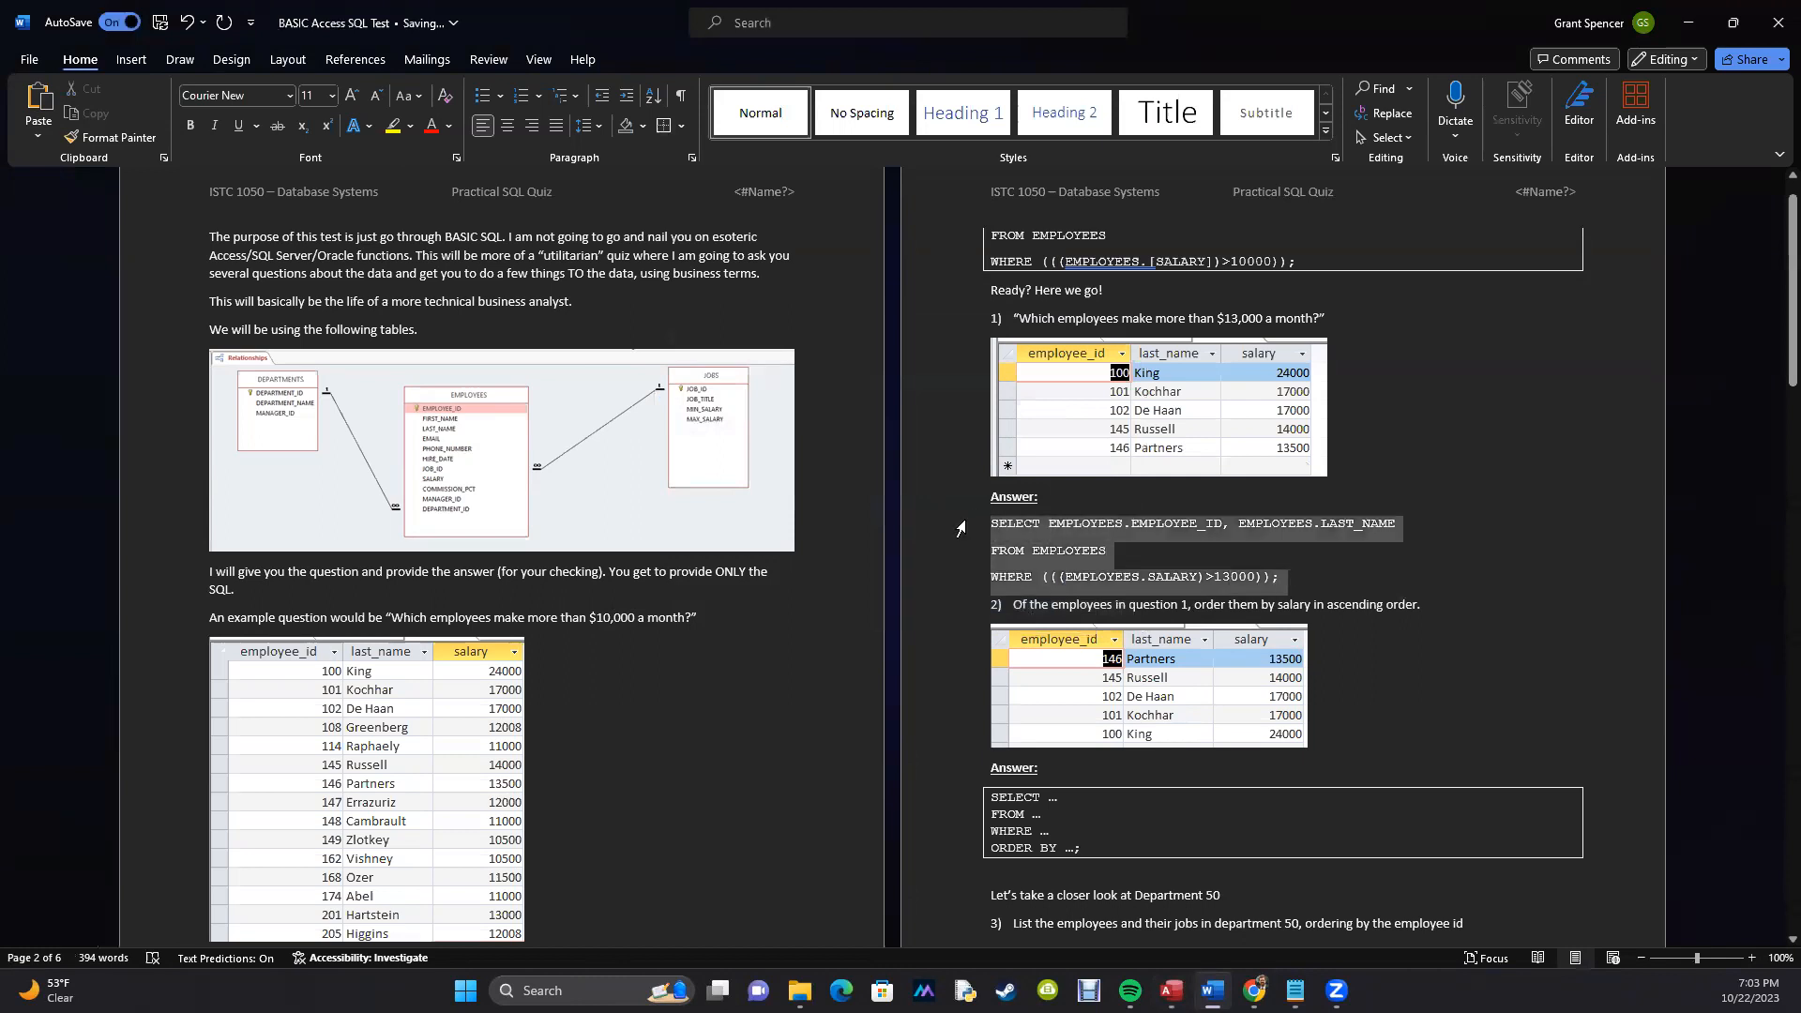
left_click(664, 125)
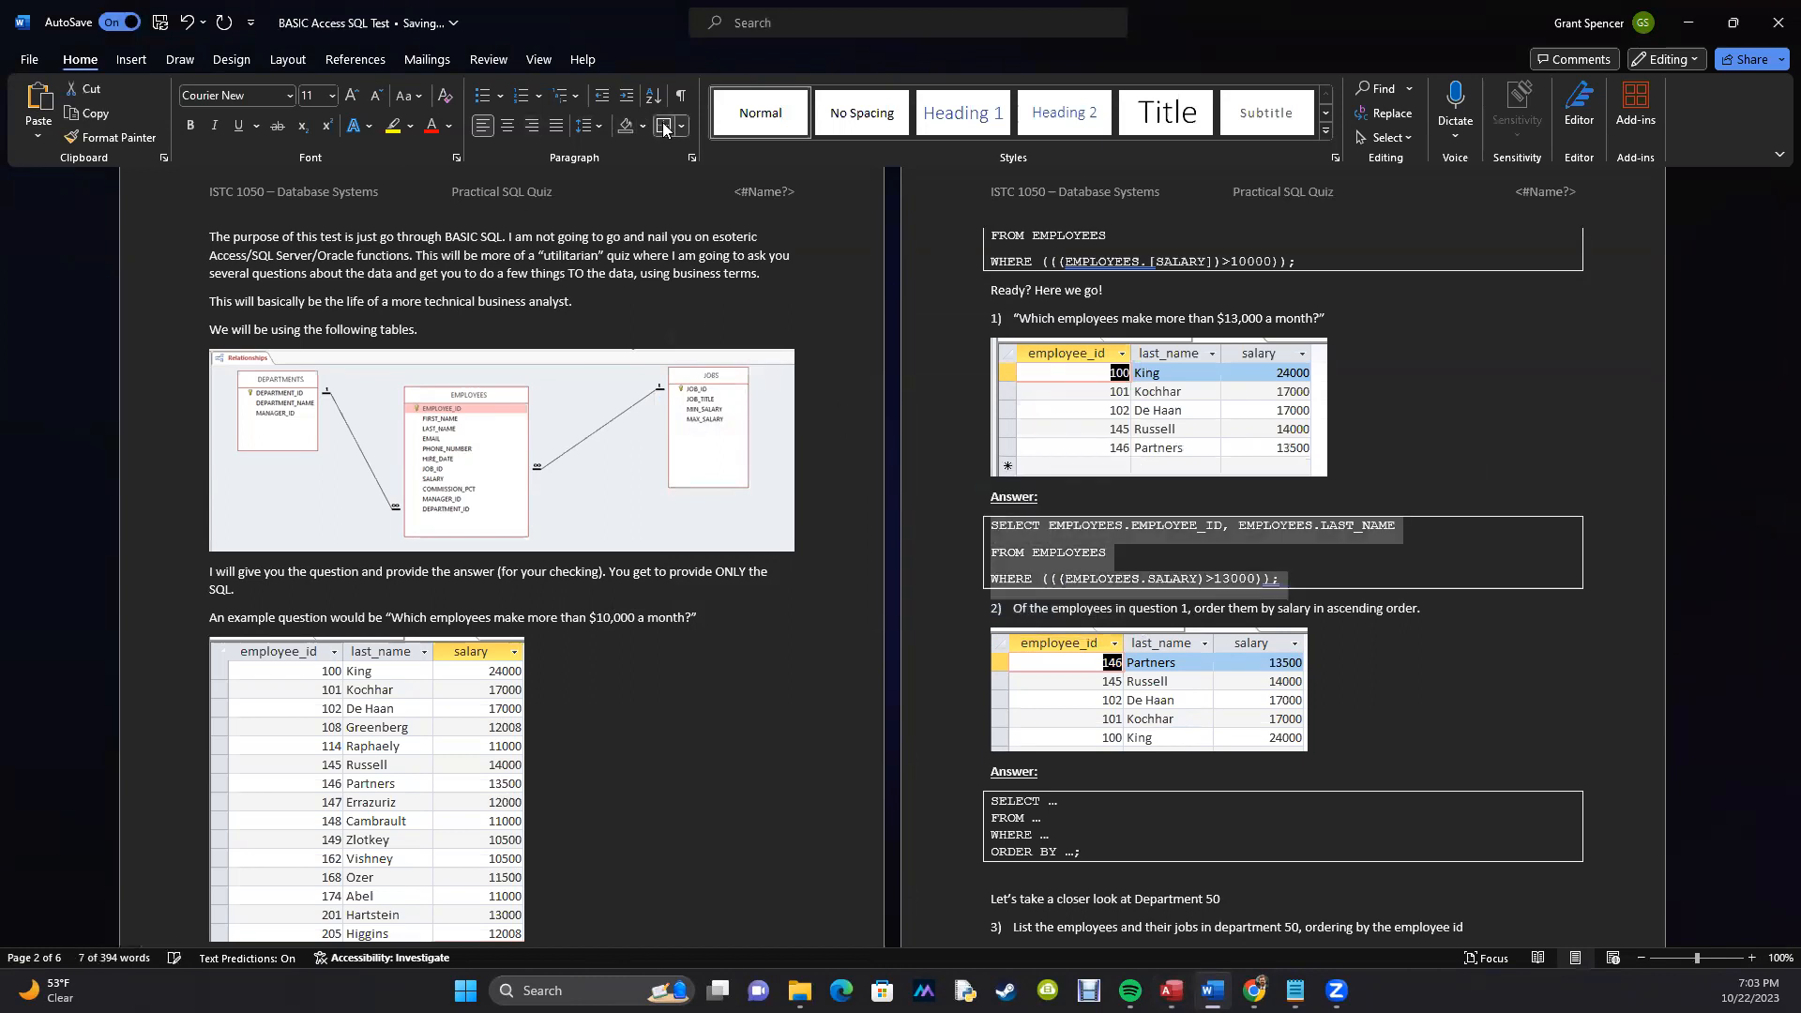
left_click(1298, 932)
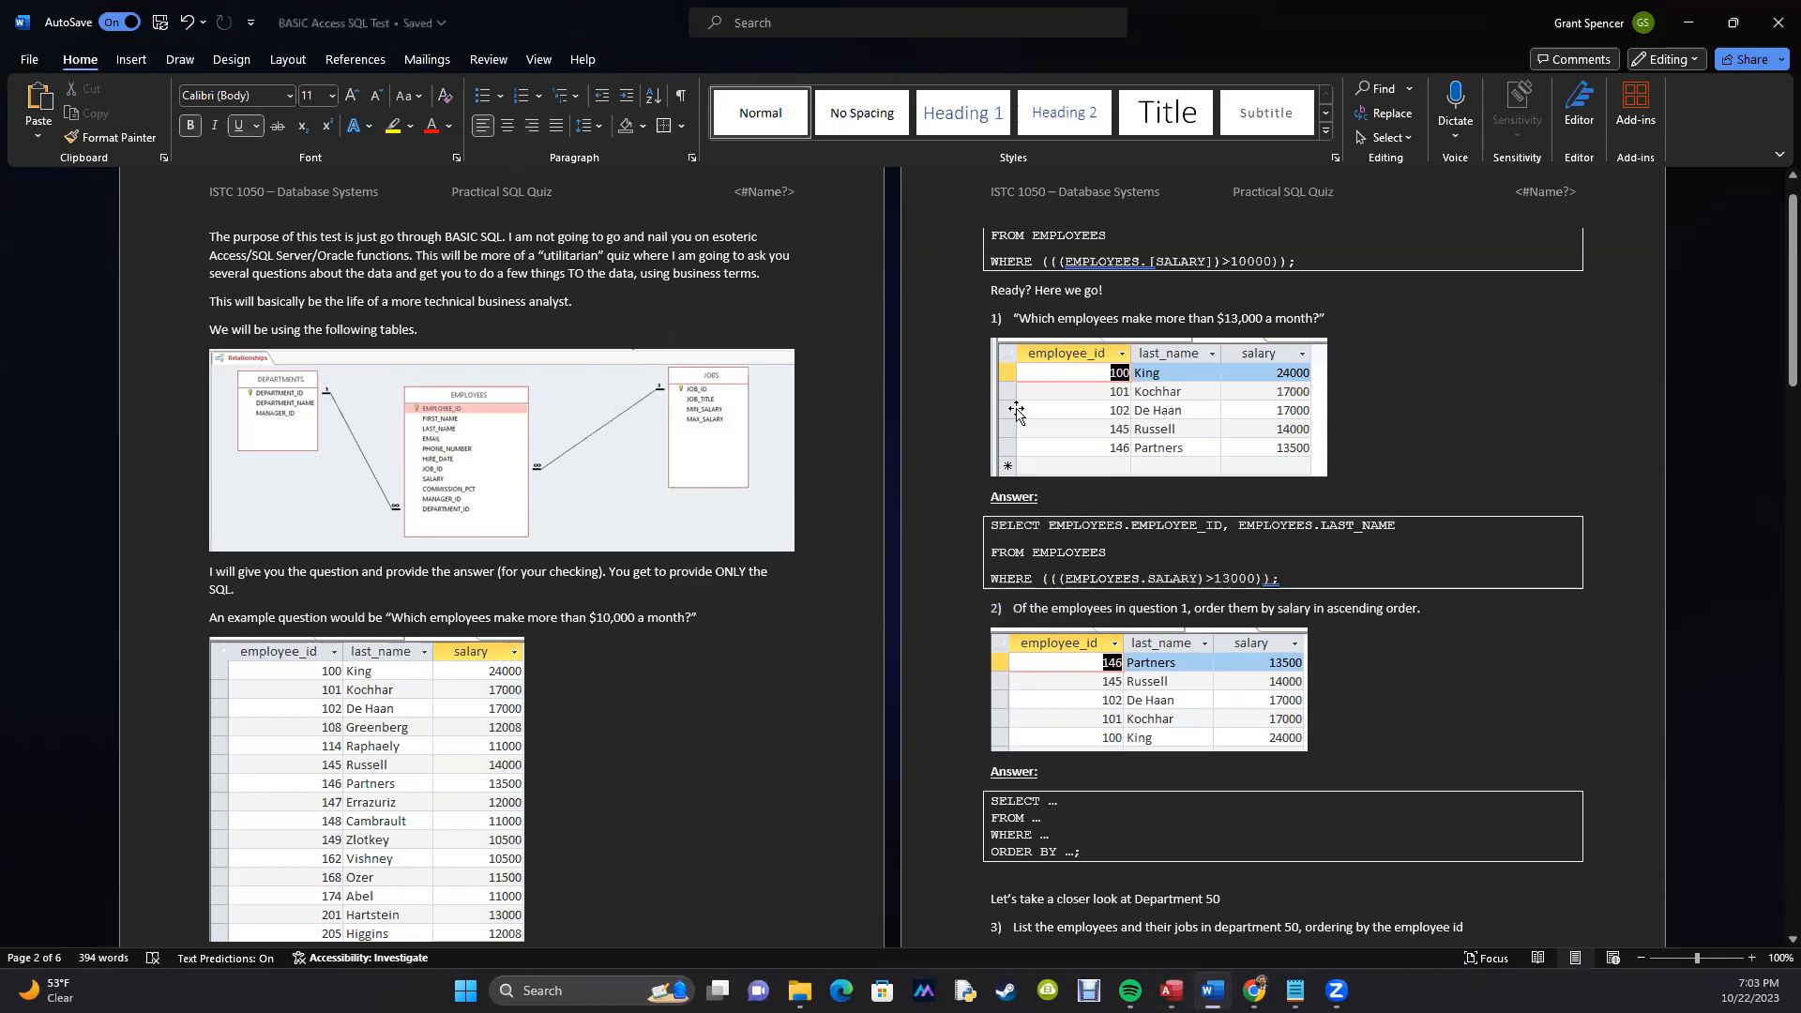
Read question 2 in Word, and duplicate the Q01 query in Access under the name Q02.
scroll(1315, 536, "down", 2)
scroll(1315, 536, "down", 2)
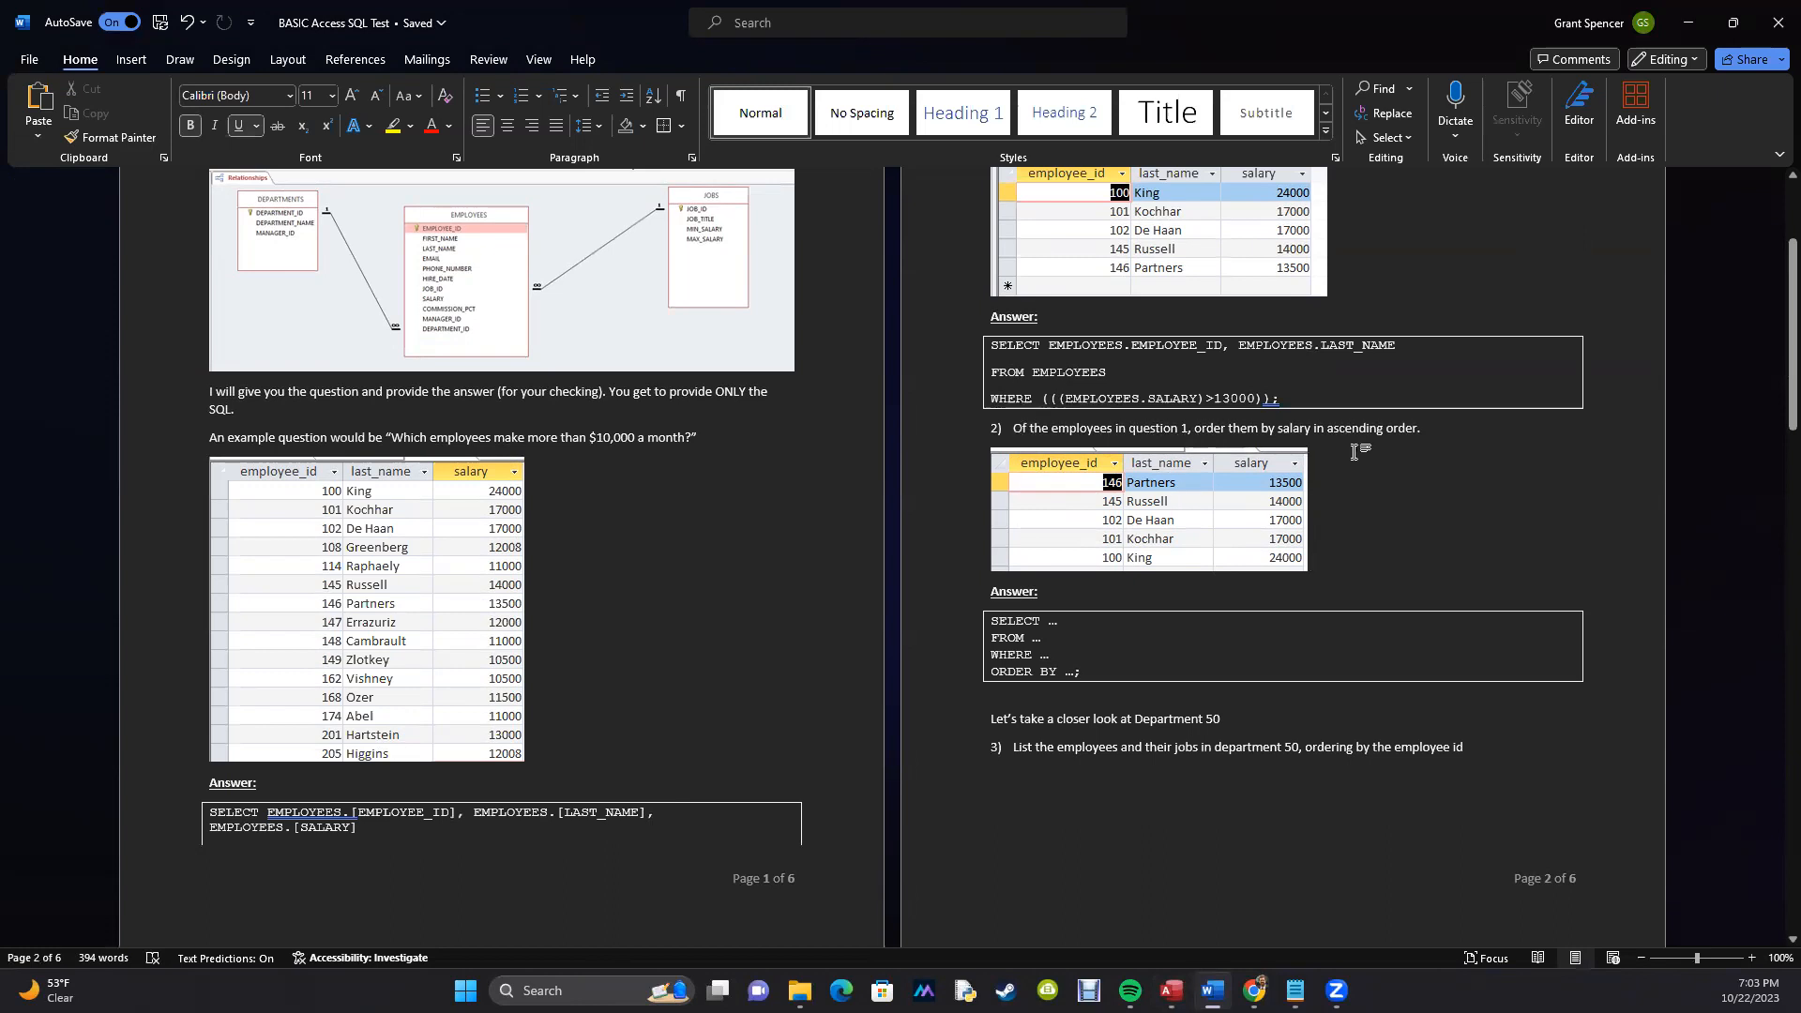
key("alt+Tab")
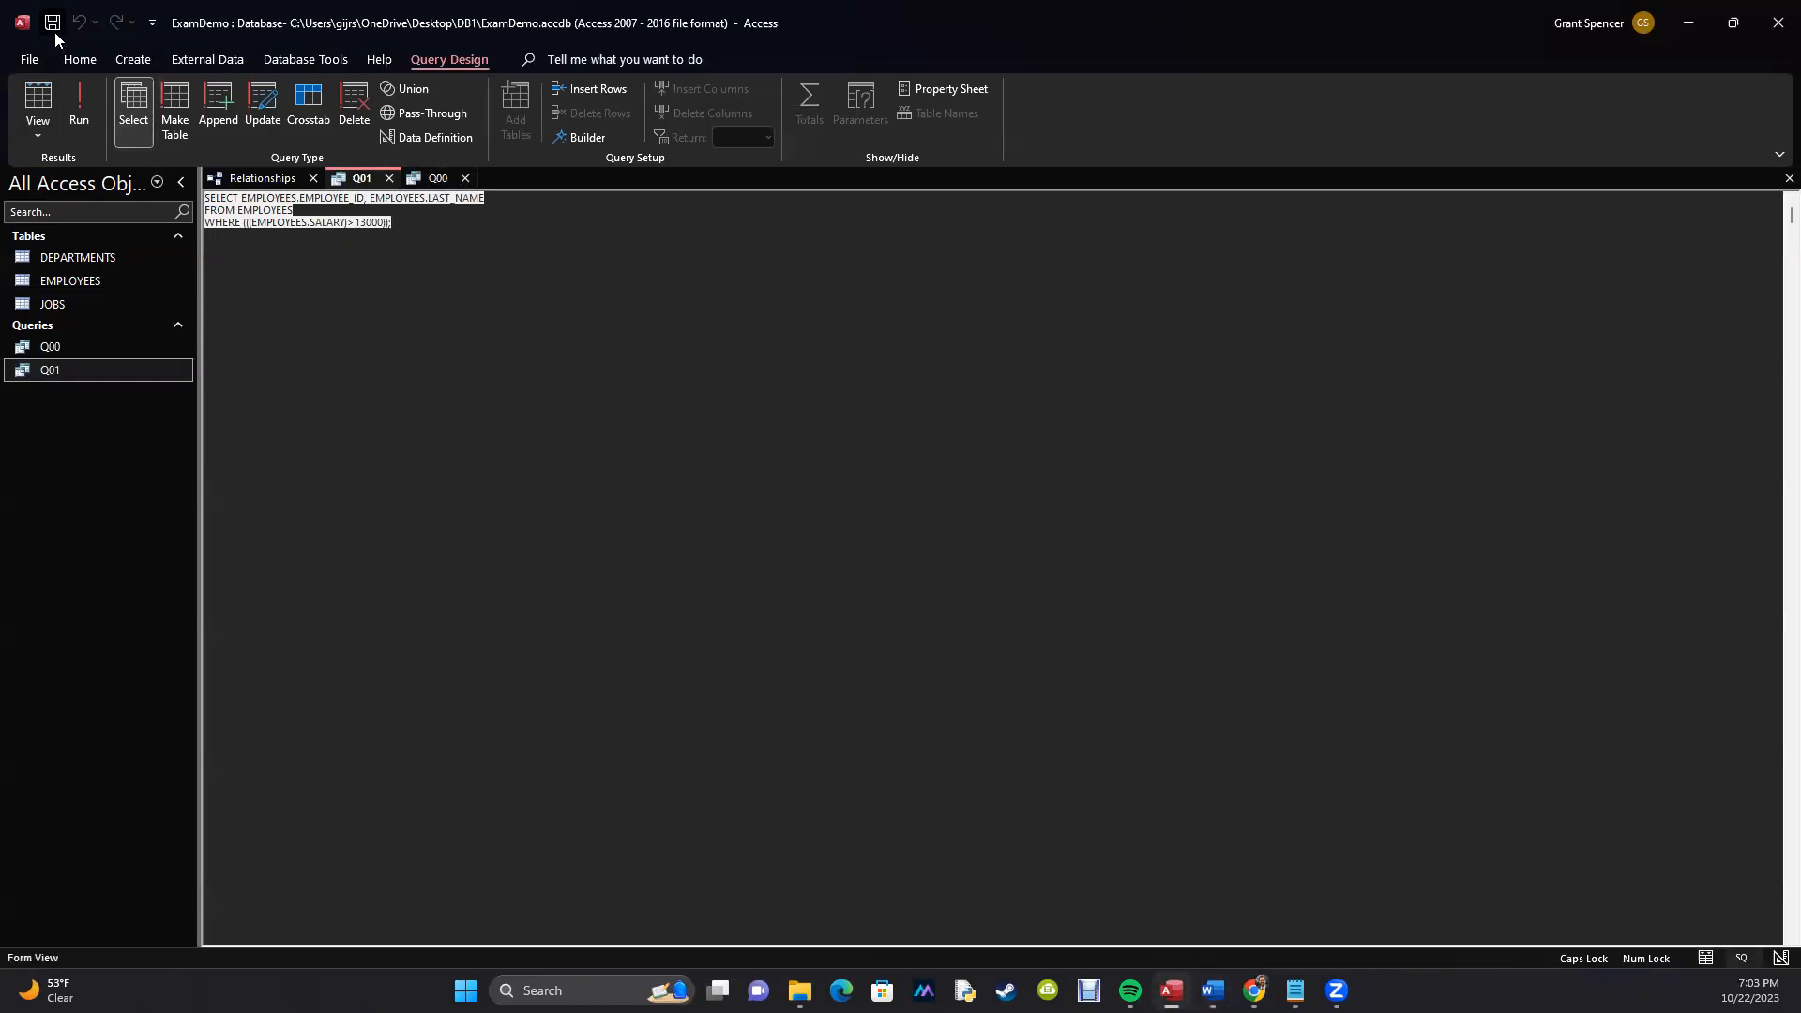
right_click(50, 369)
left_click(113, 576)
right_click(75, 516)
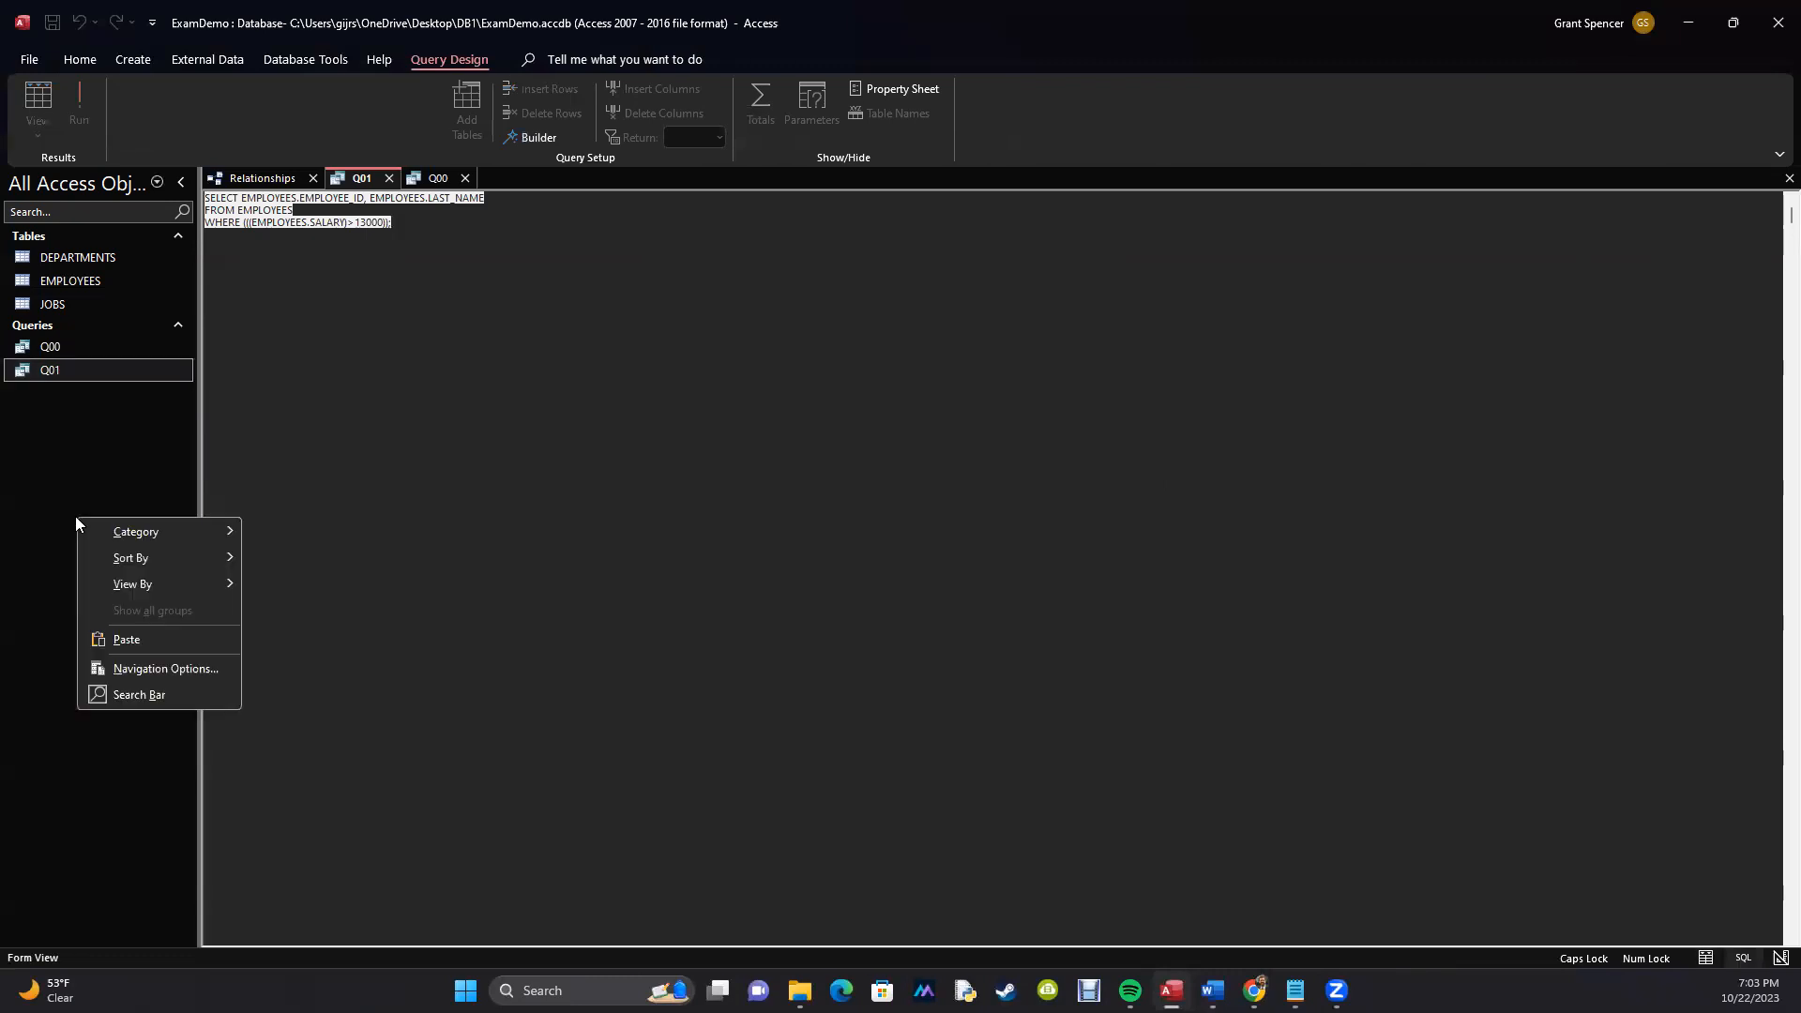
left_click(136, 642)
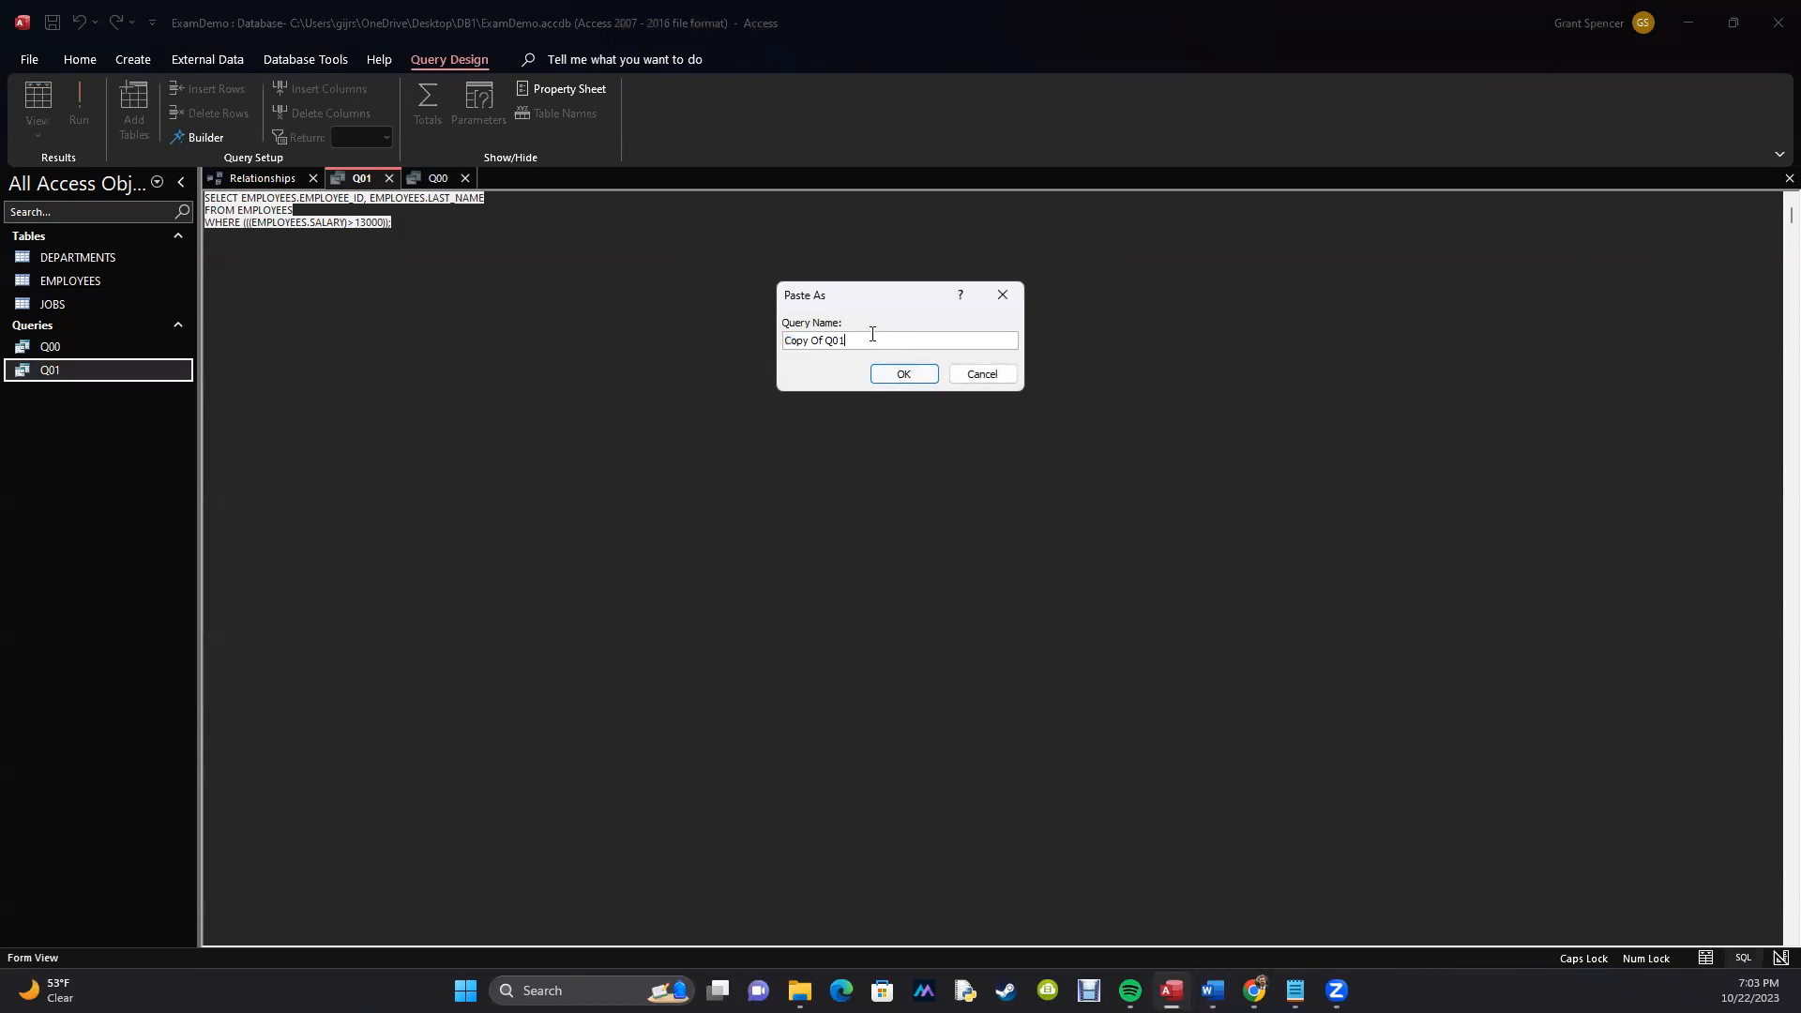
type("Q02")
key("Return")
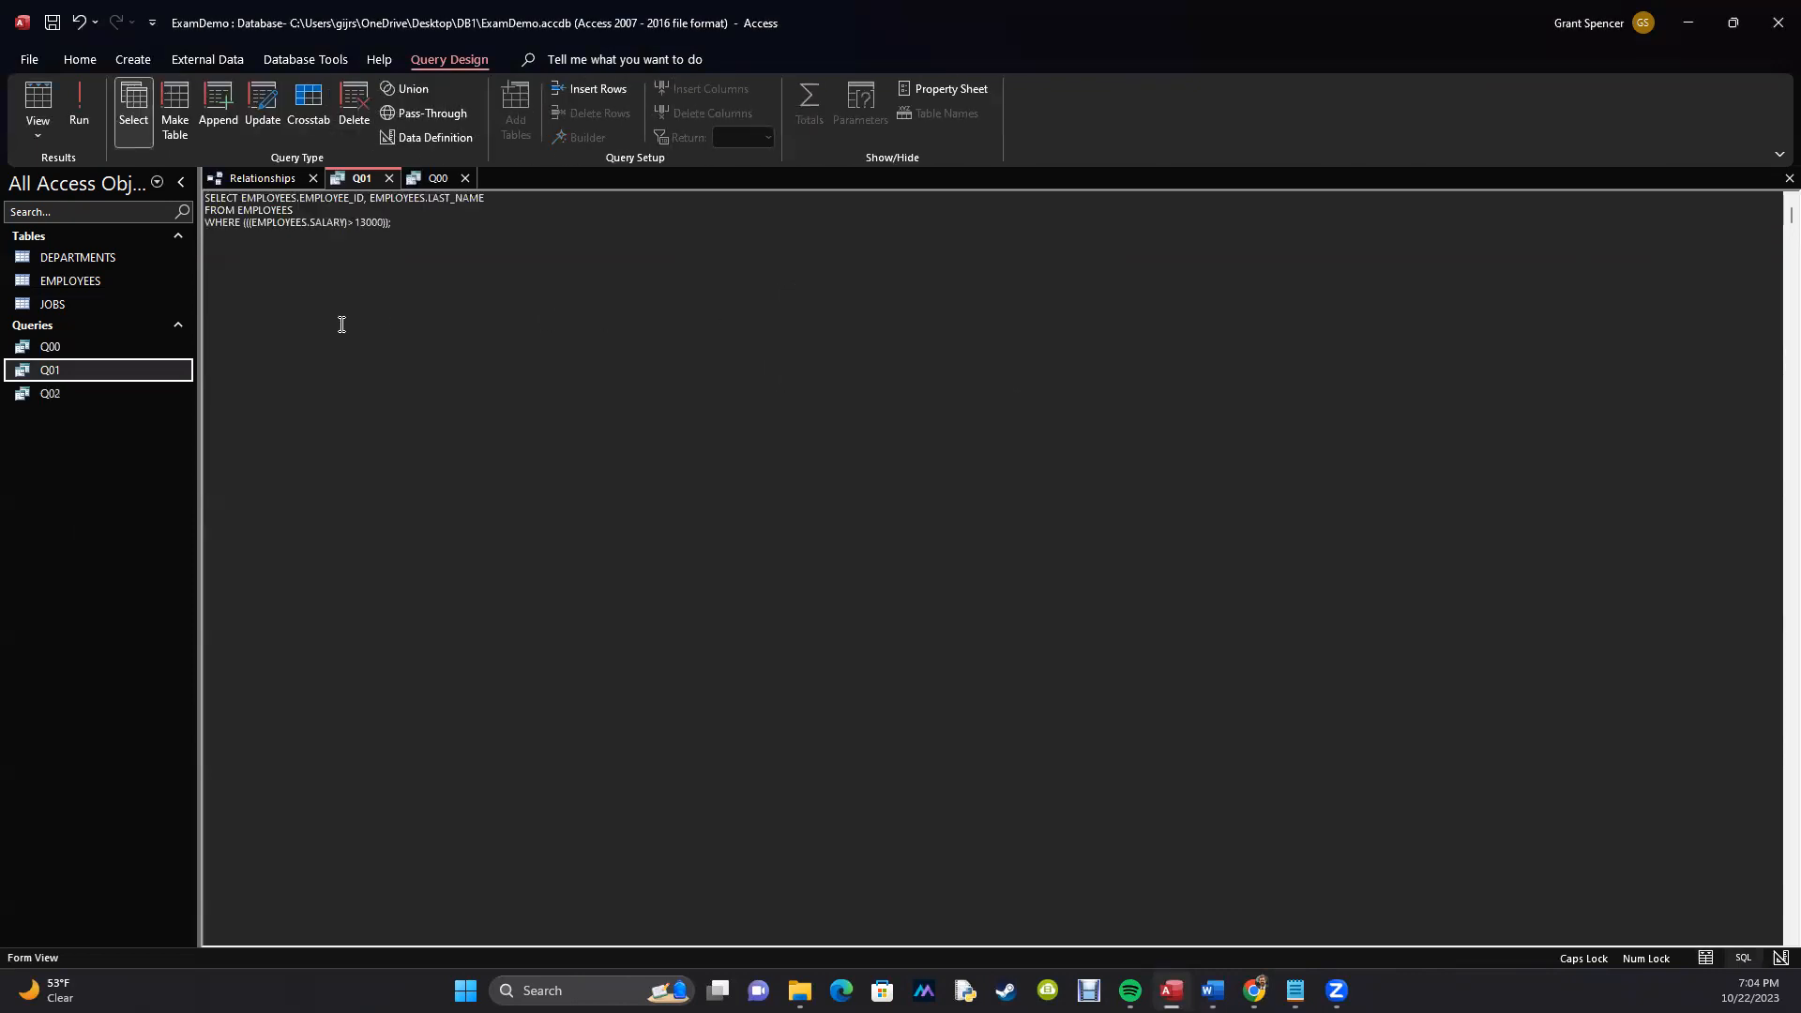
Open the Q02 query, display its SQL statement, and check question 2's sorting requirement in the Word document.
double_click(57, 392)
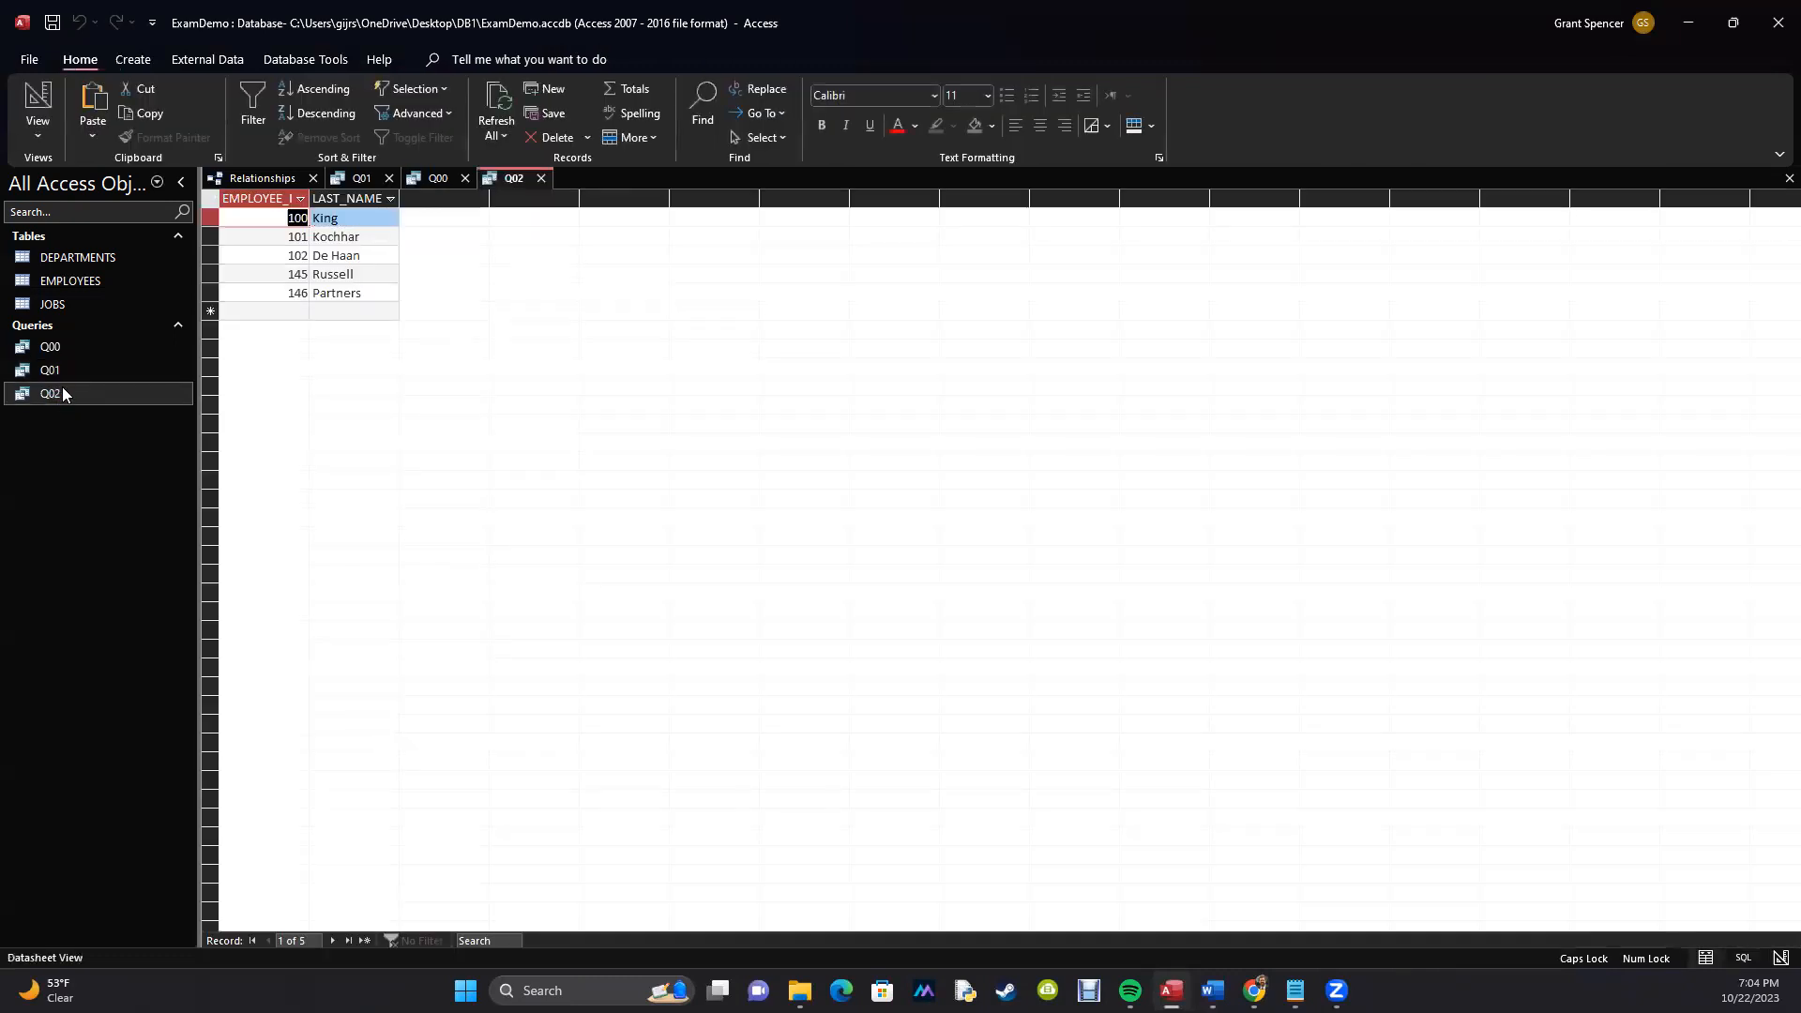
left_click(37, 132)
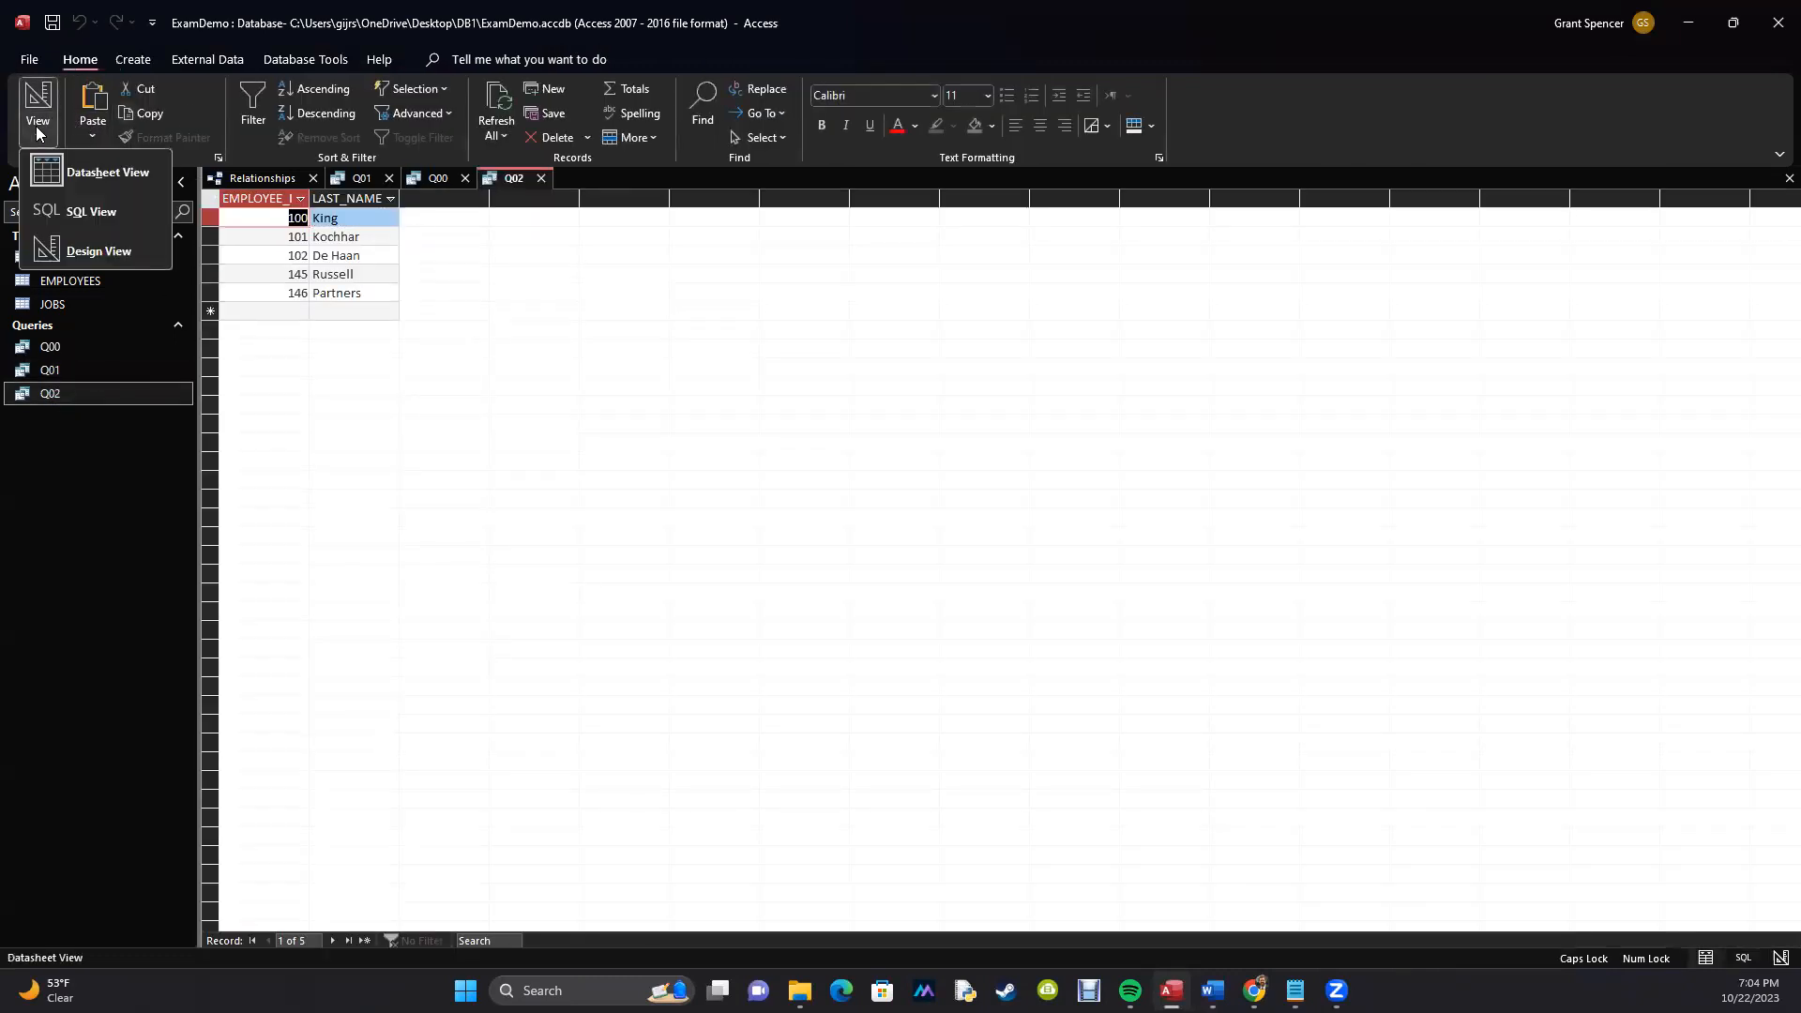
left_click(42, 211)
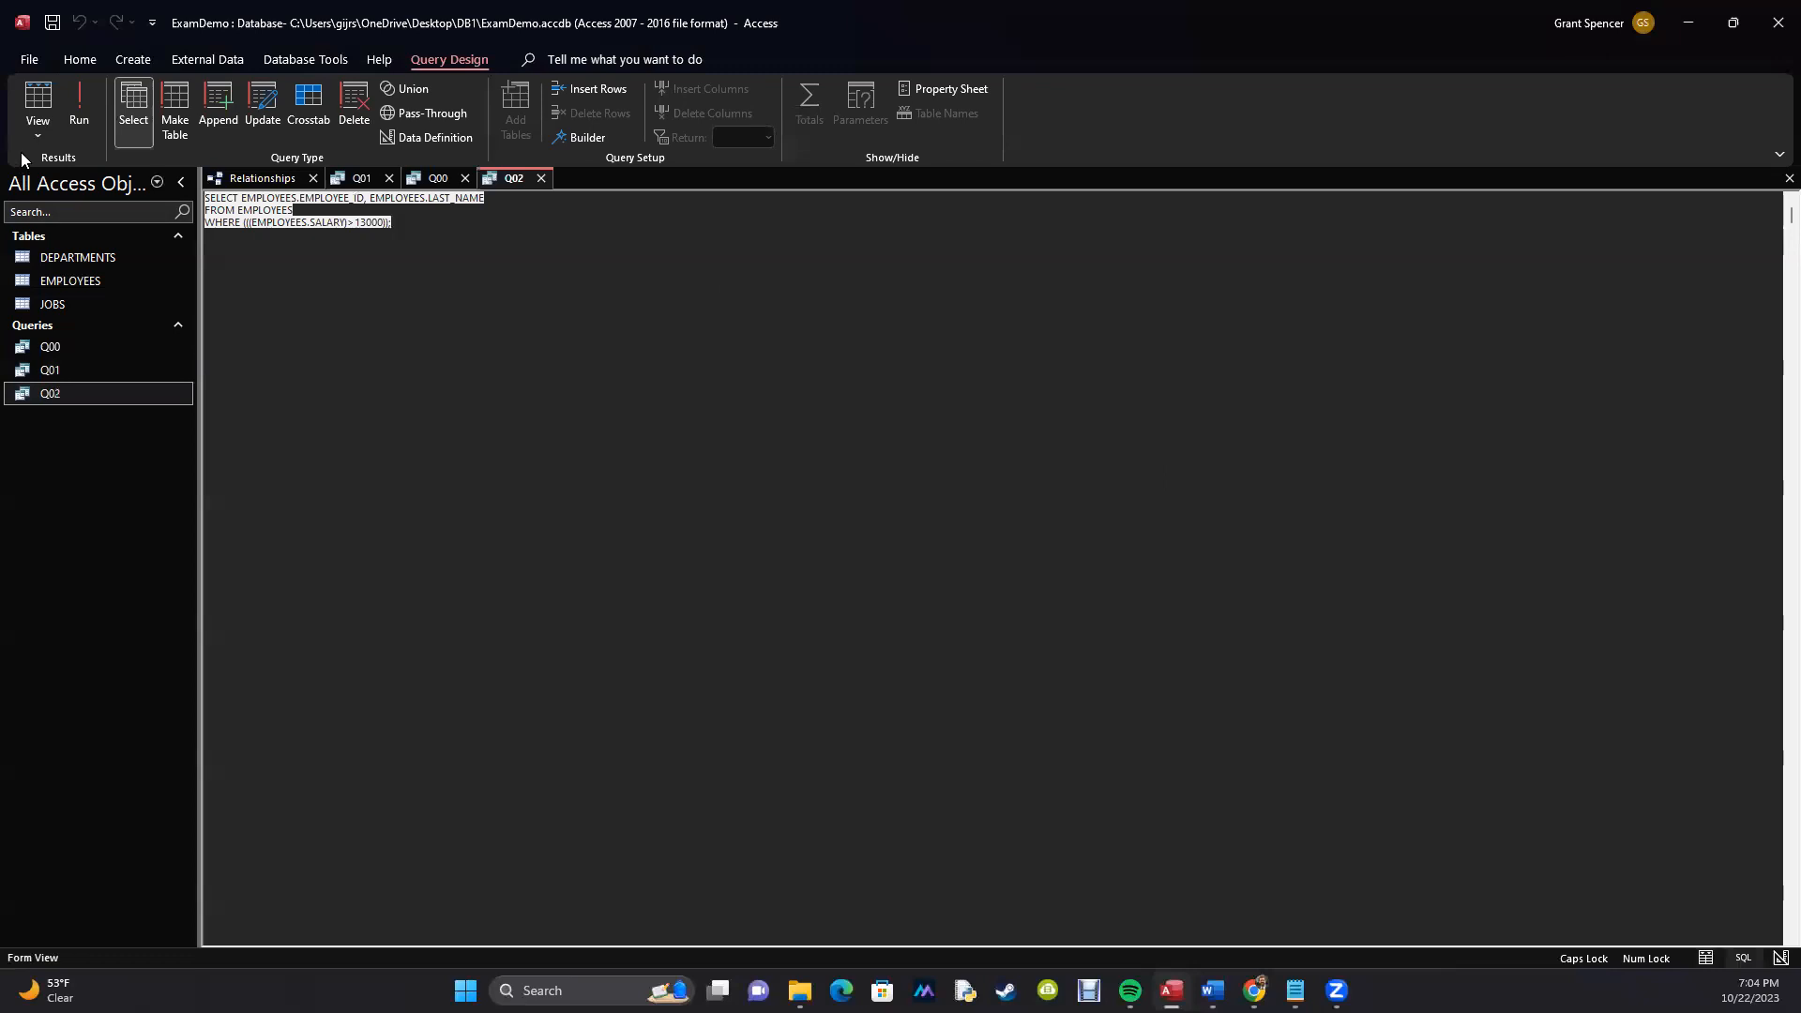
left_click(37, 137)
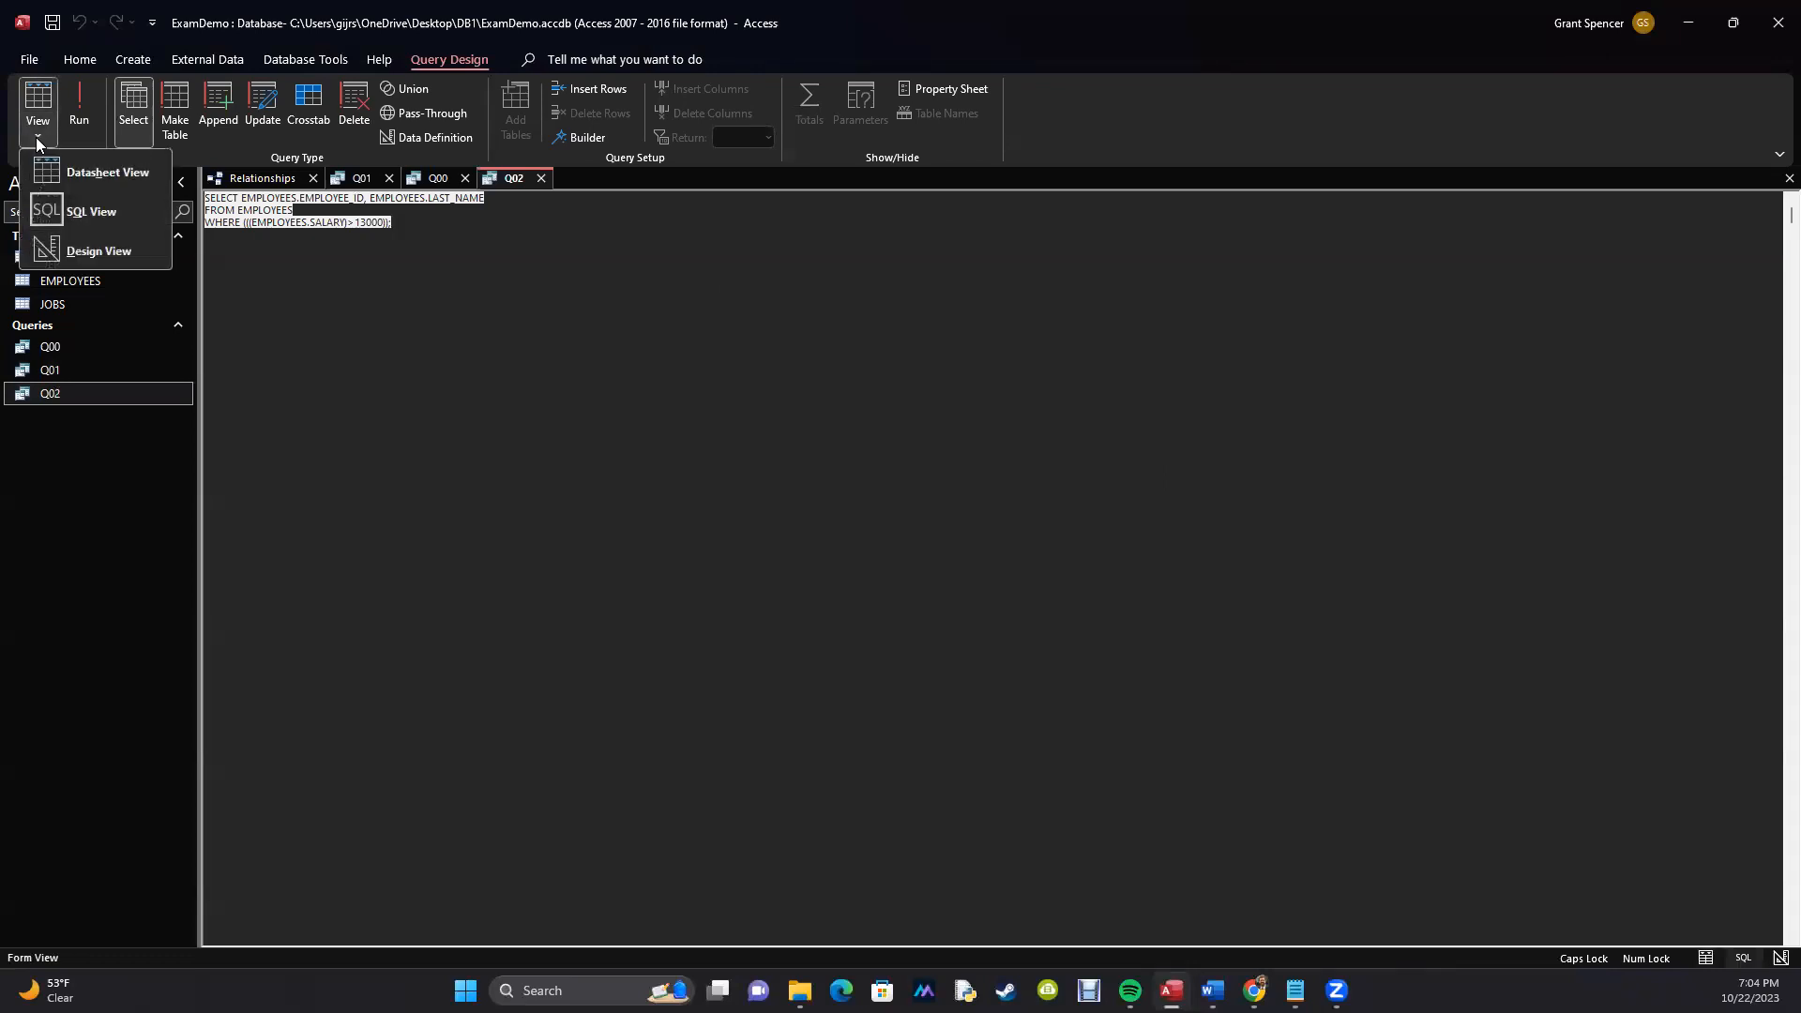
left_click(47, 213)
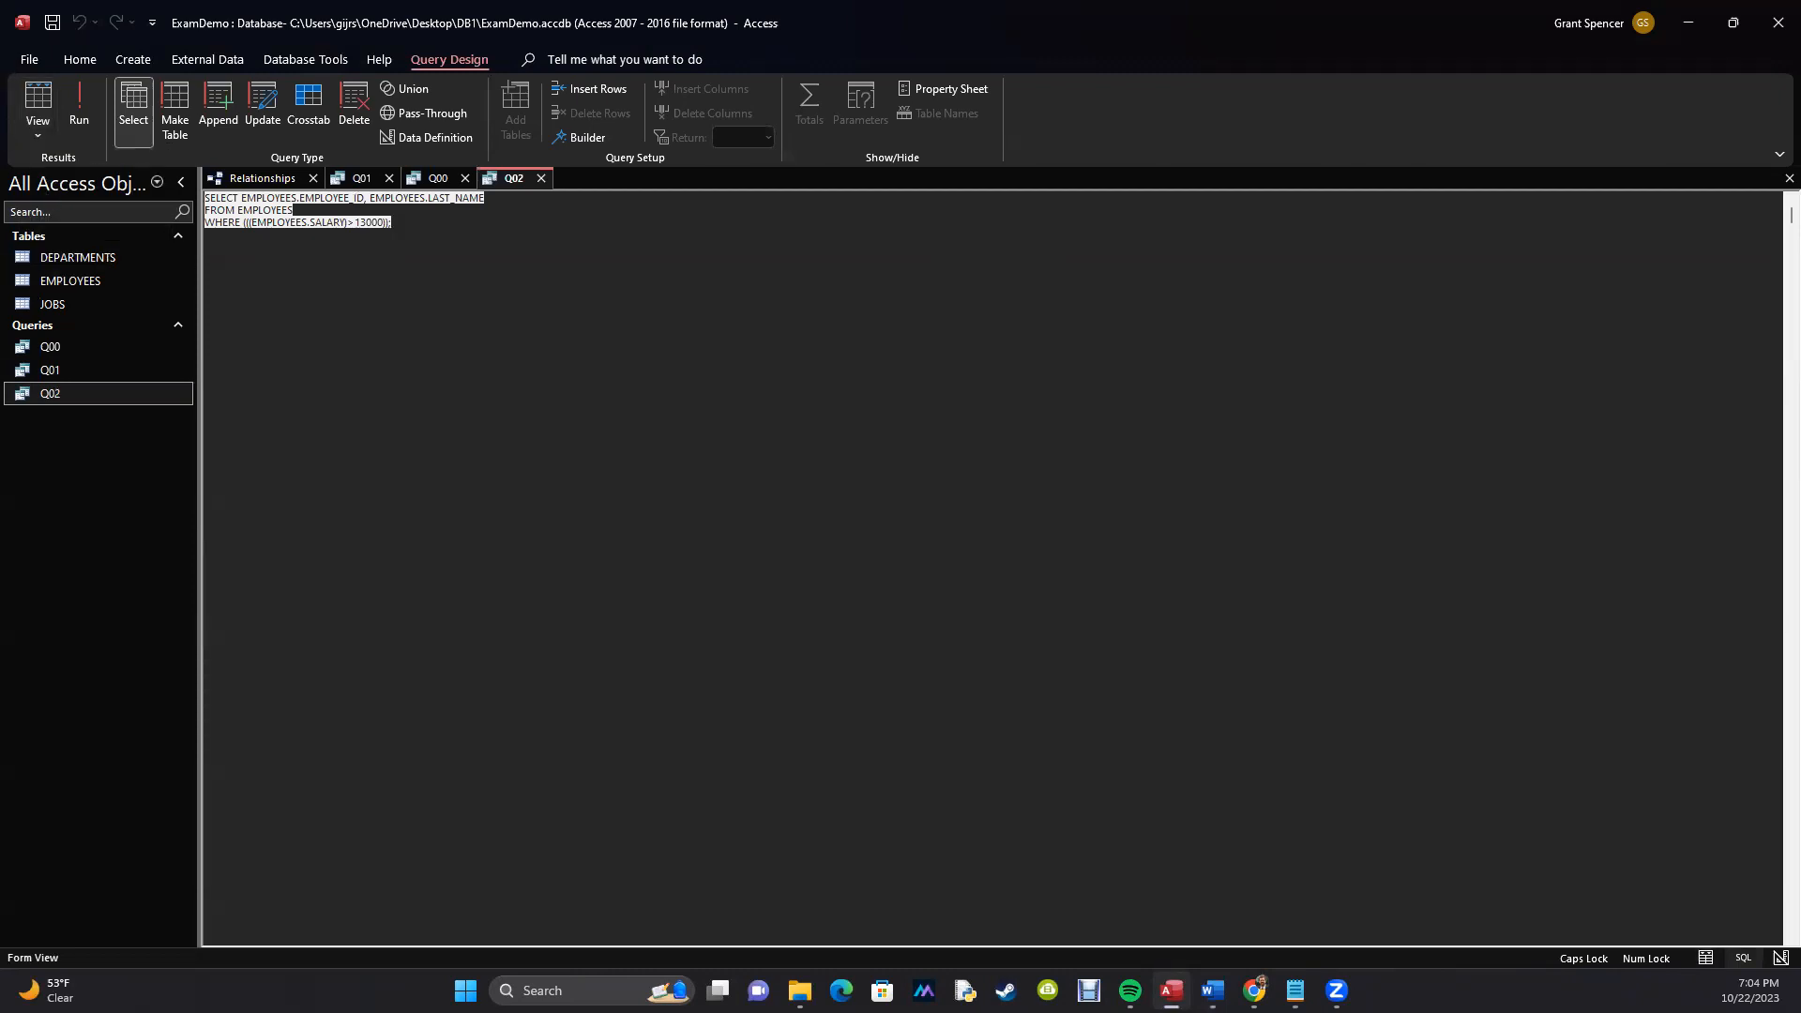
key("alt+Tab")
key("alt+Tab")
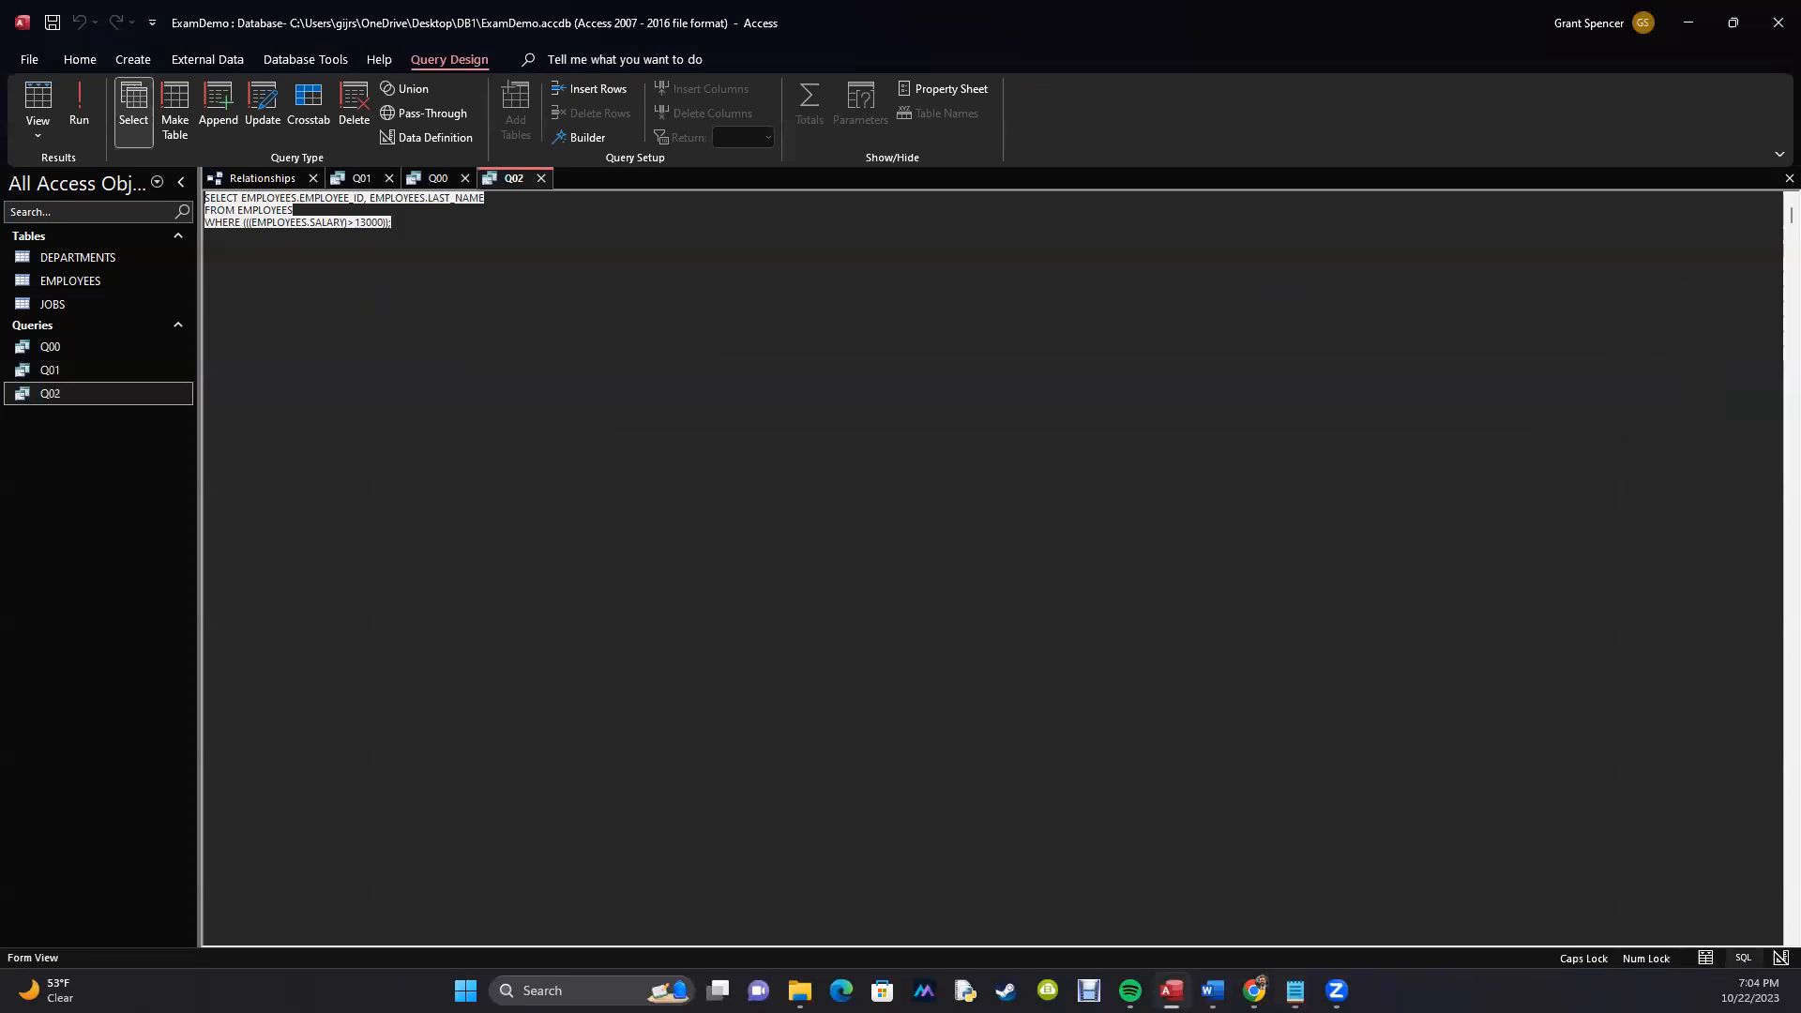
key("alt+Tab")
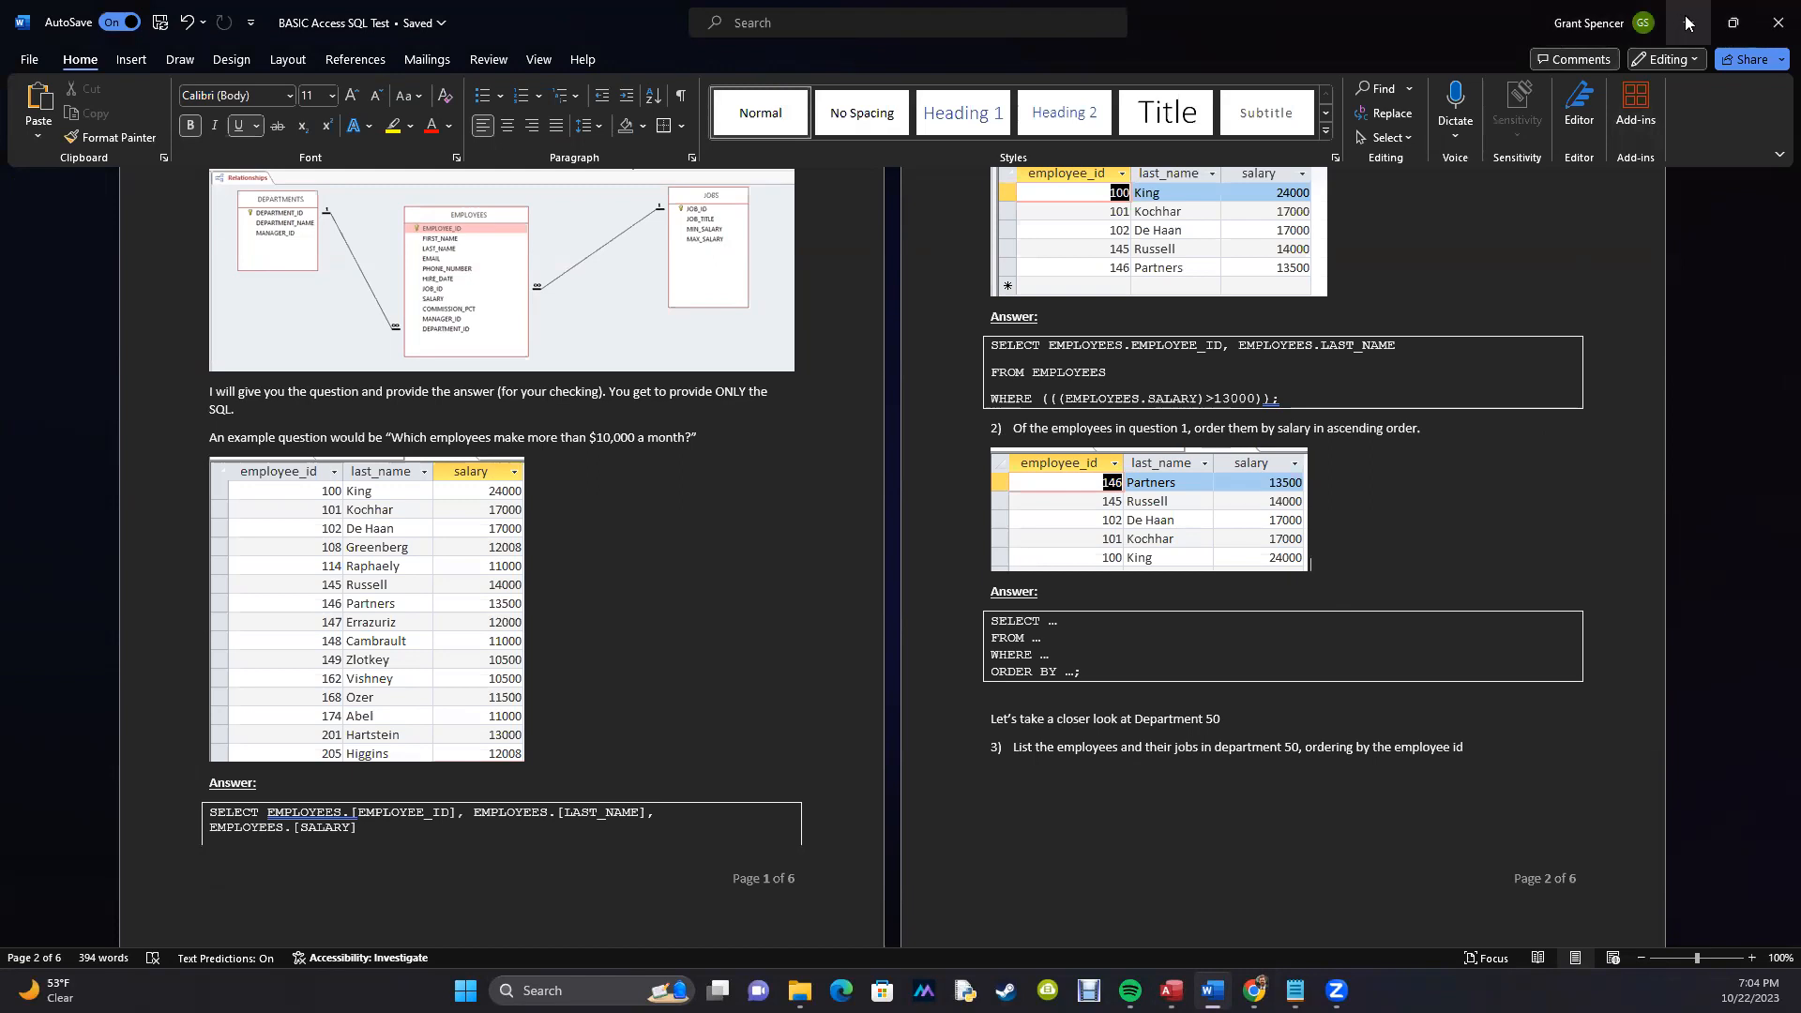
Back in Access, open Q02 in Design view and sort its SALARY field in ascending order.
left_click(1730, 35)
left_click(56, 436)
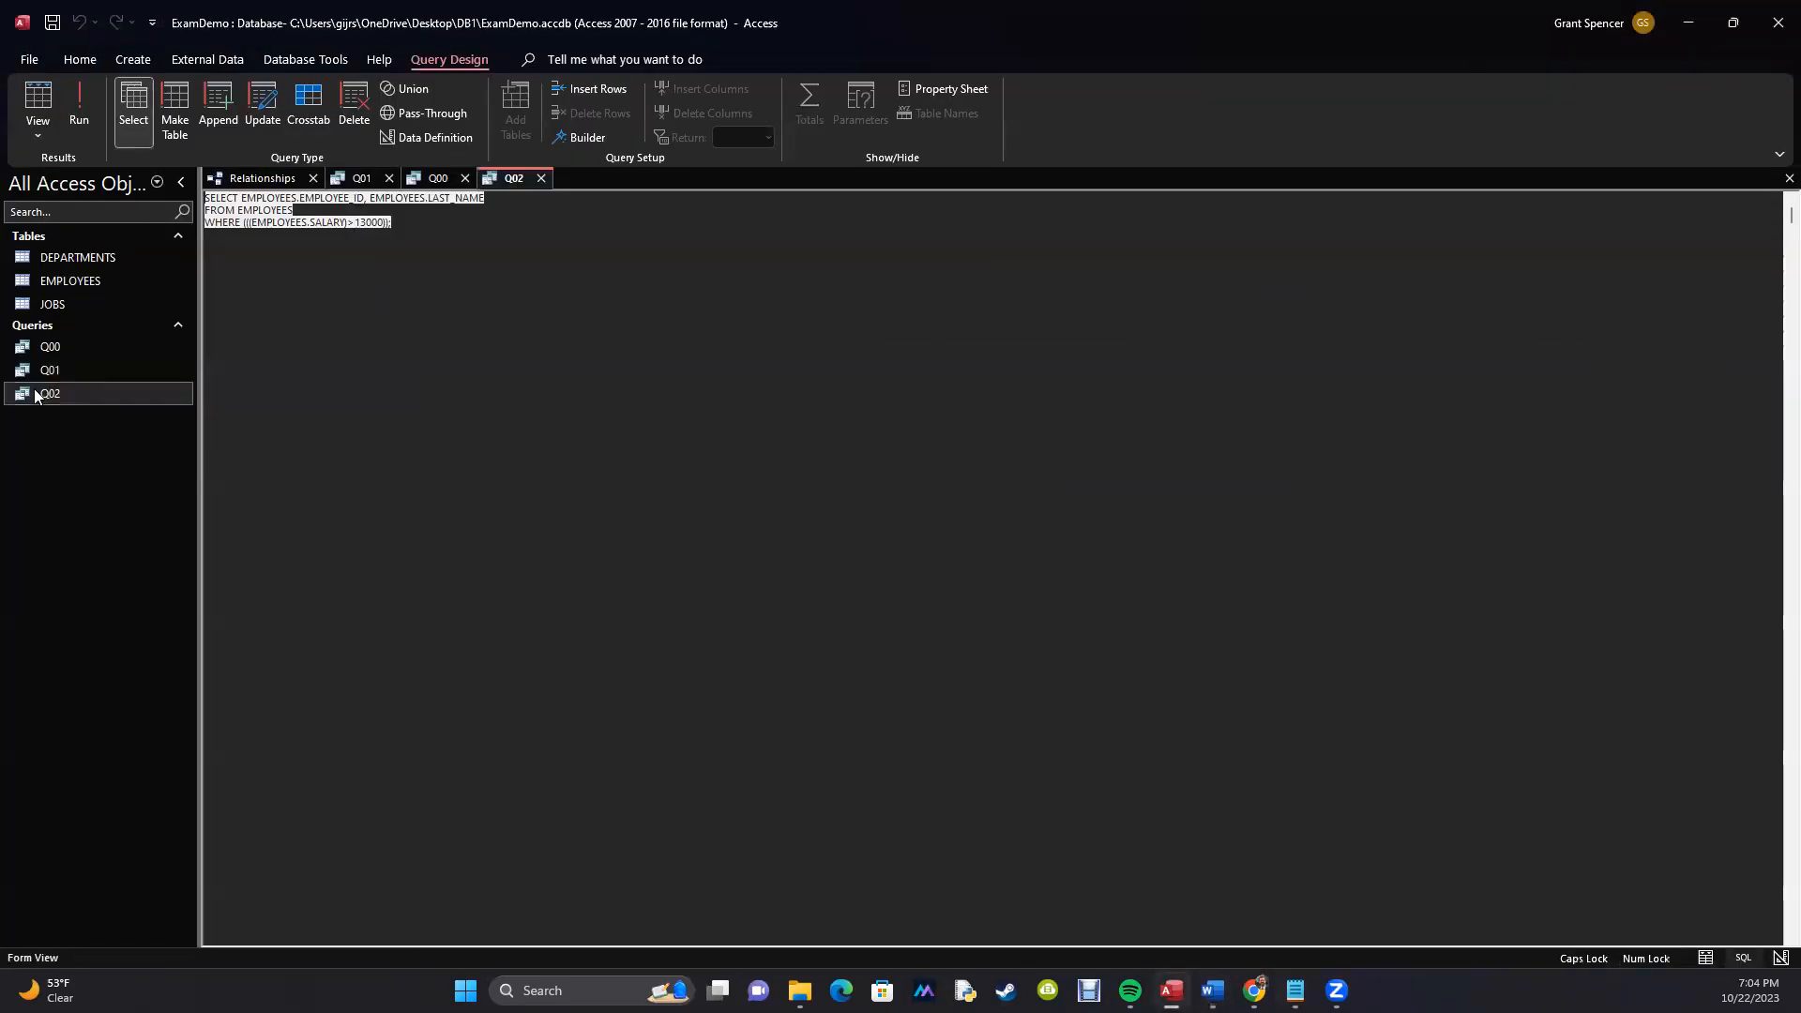
left_click(43, 139)
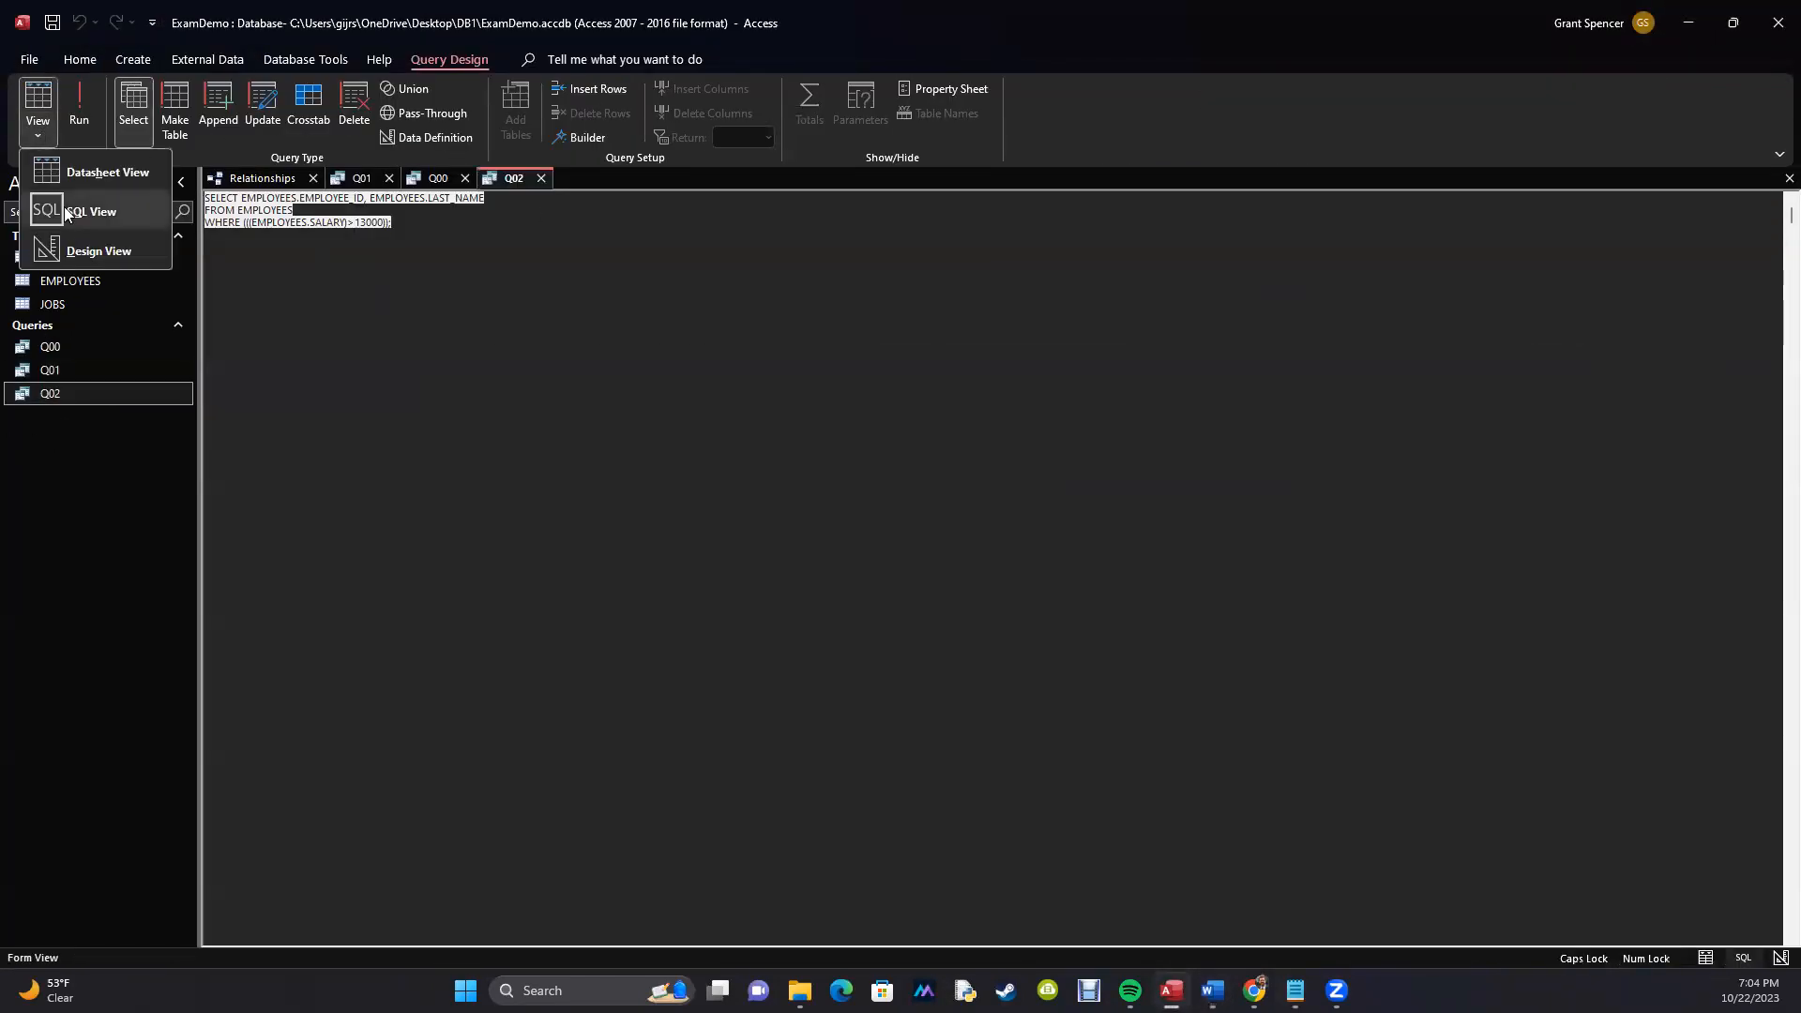
left_click(66, 250)
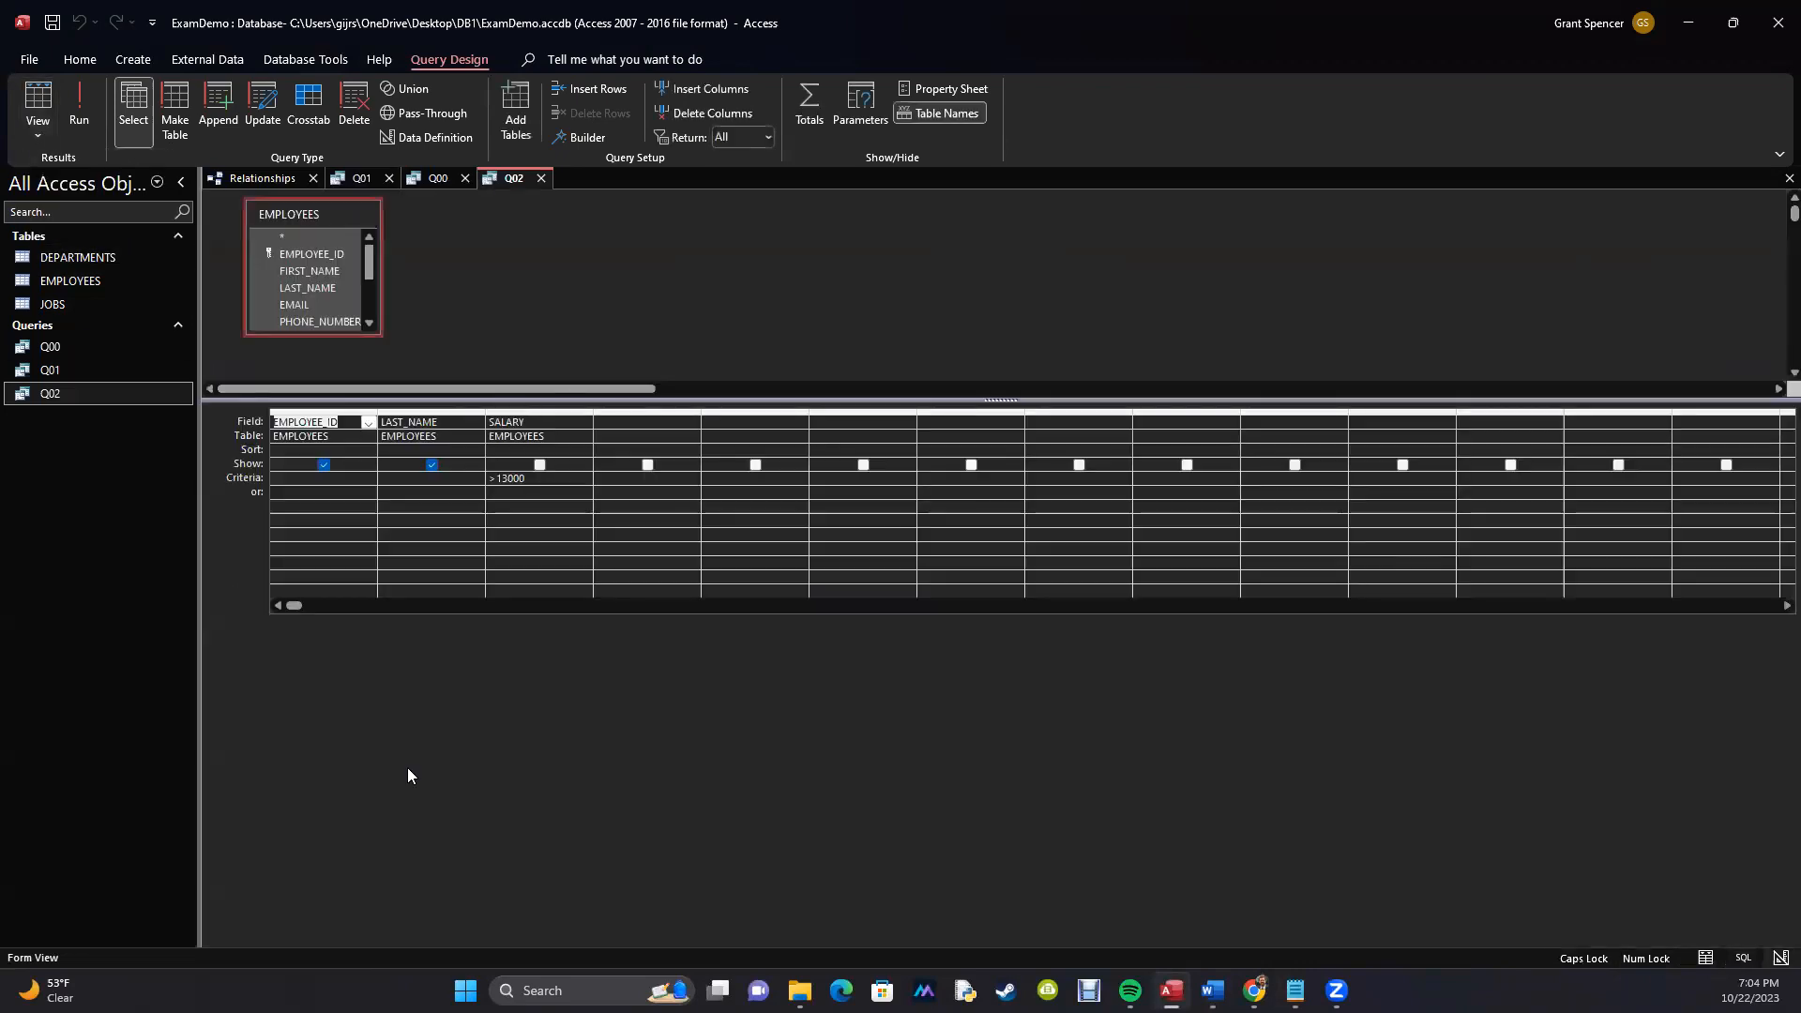
left_click(512, 450)
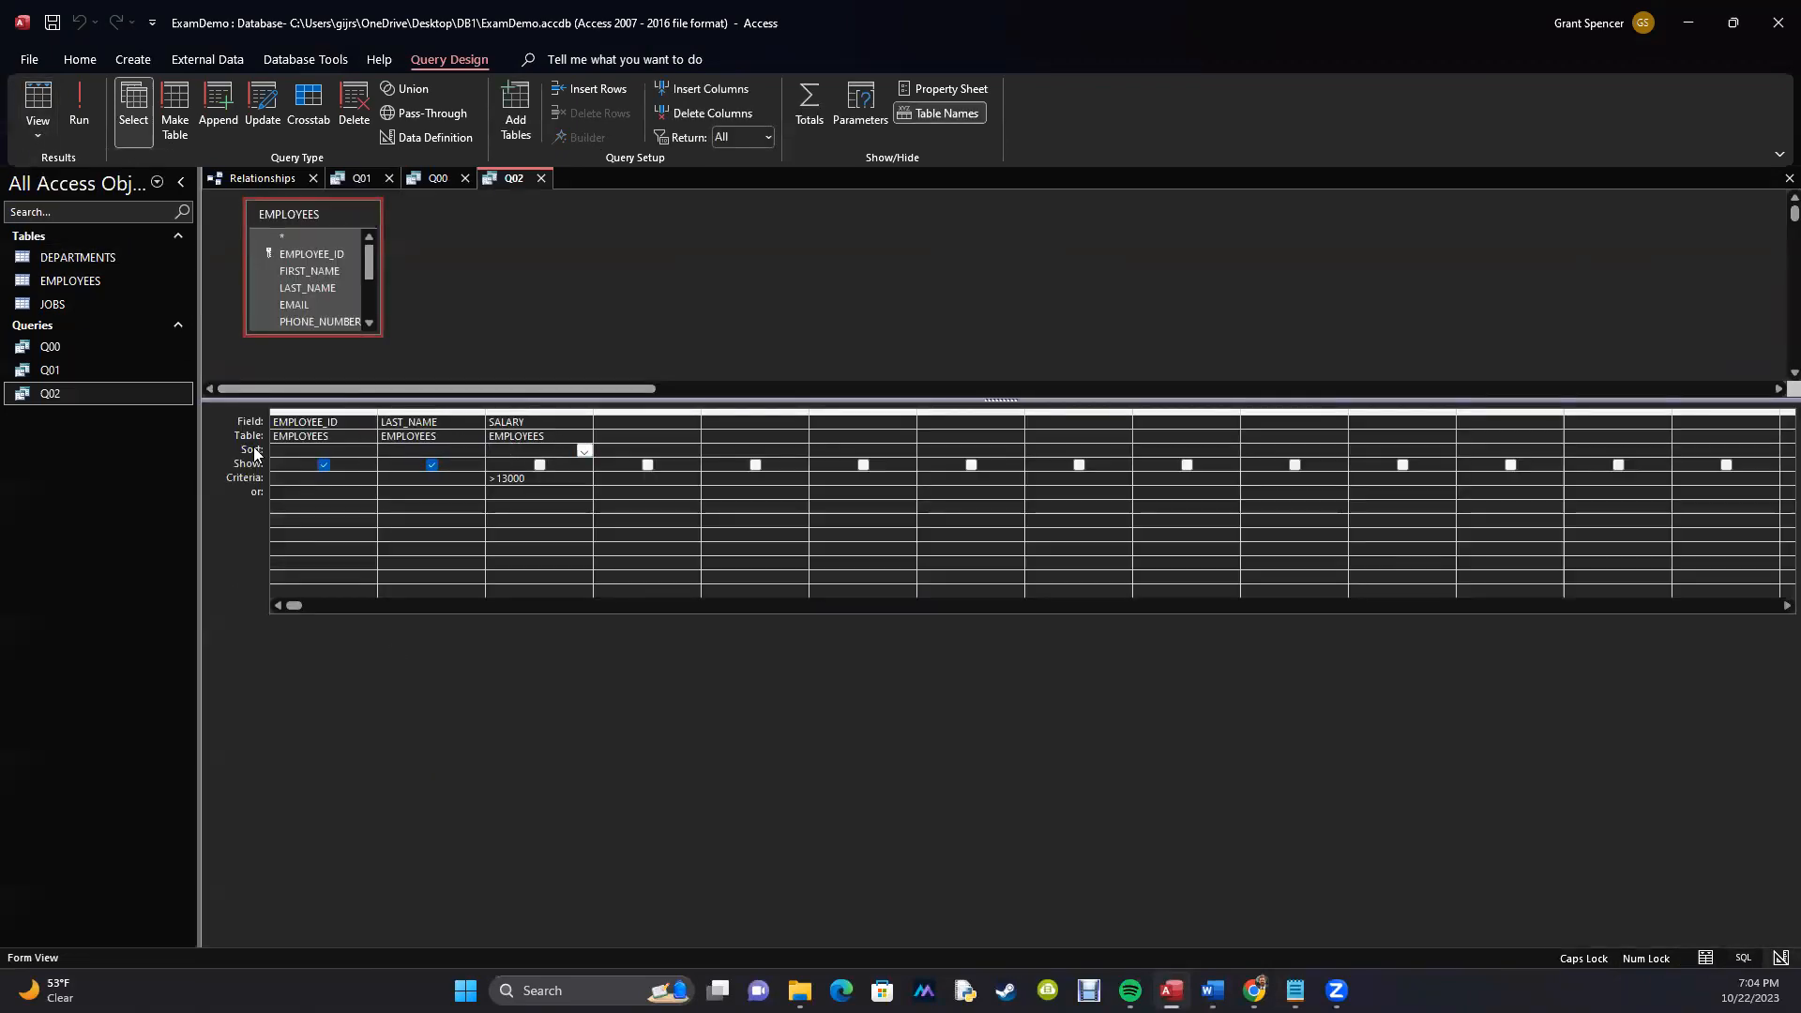
left_click(583, 450)
left_click(531, 463)
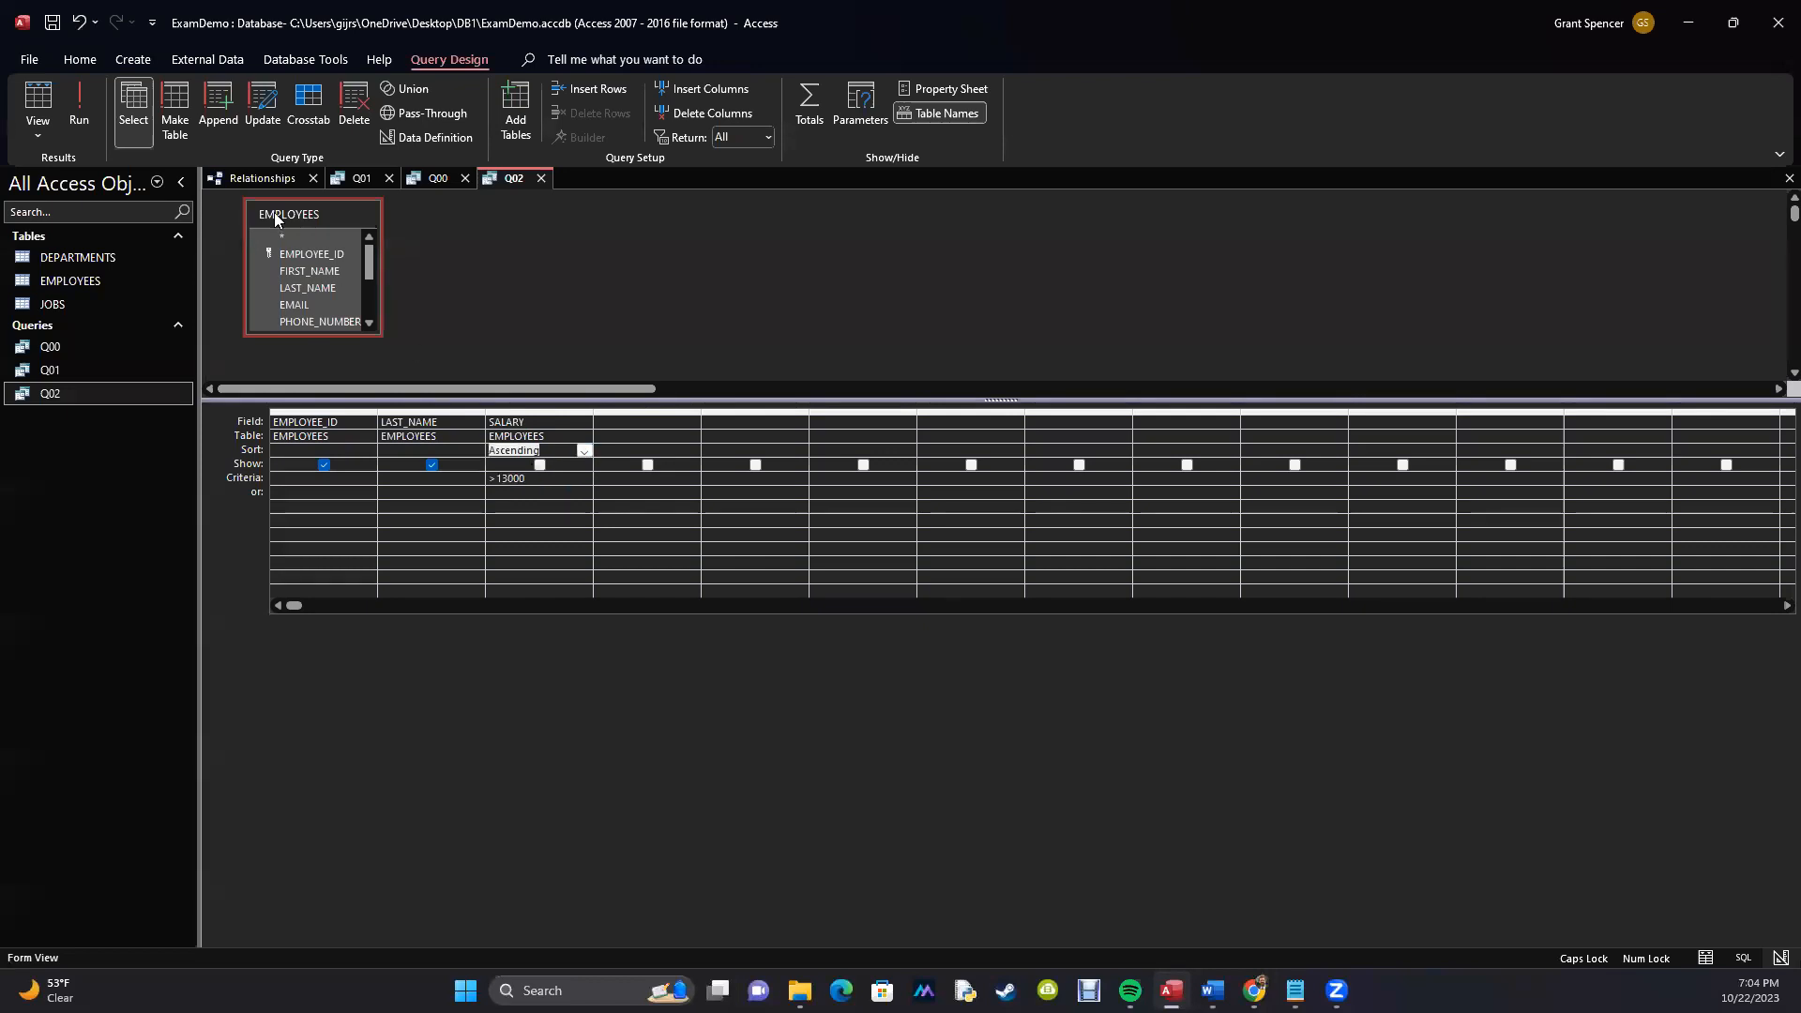
Run Q02 and compare its results with question 2's expected table in Word.
left_click(79, 108)
key("alt+Tab")
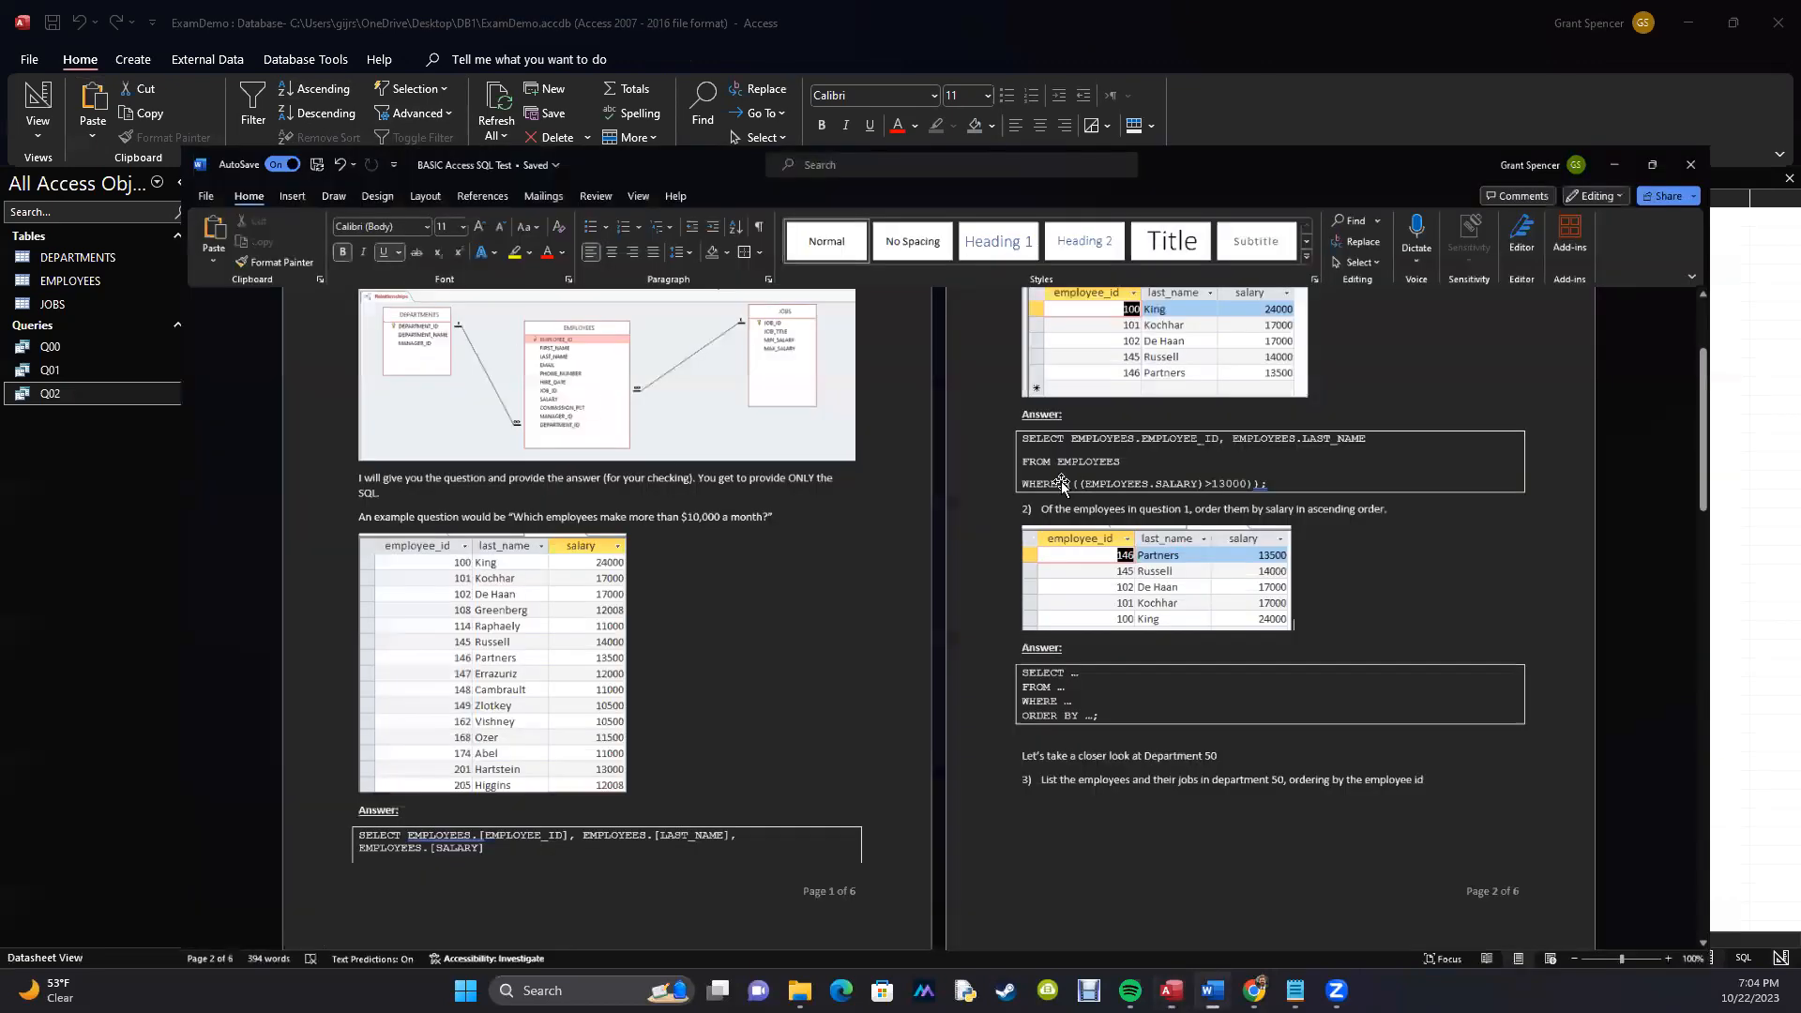
key("alt+Tab")
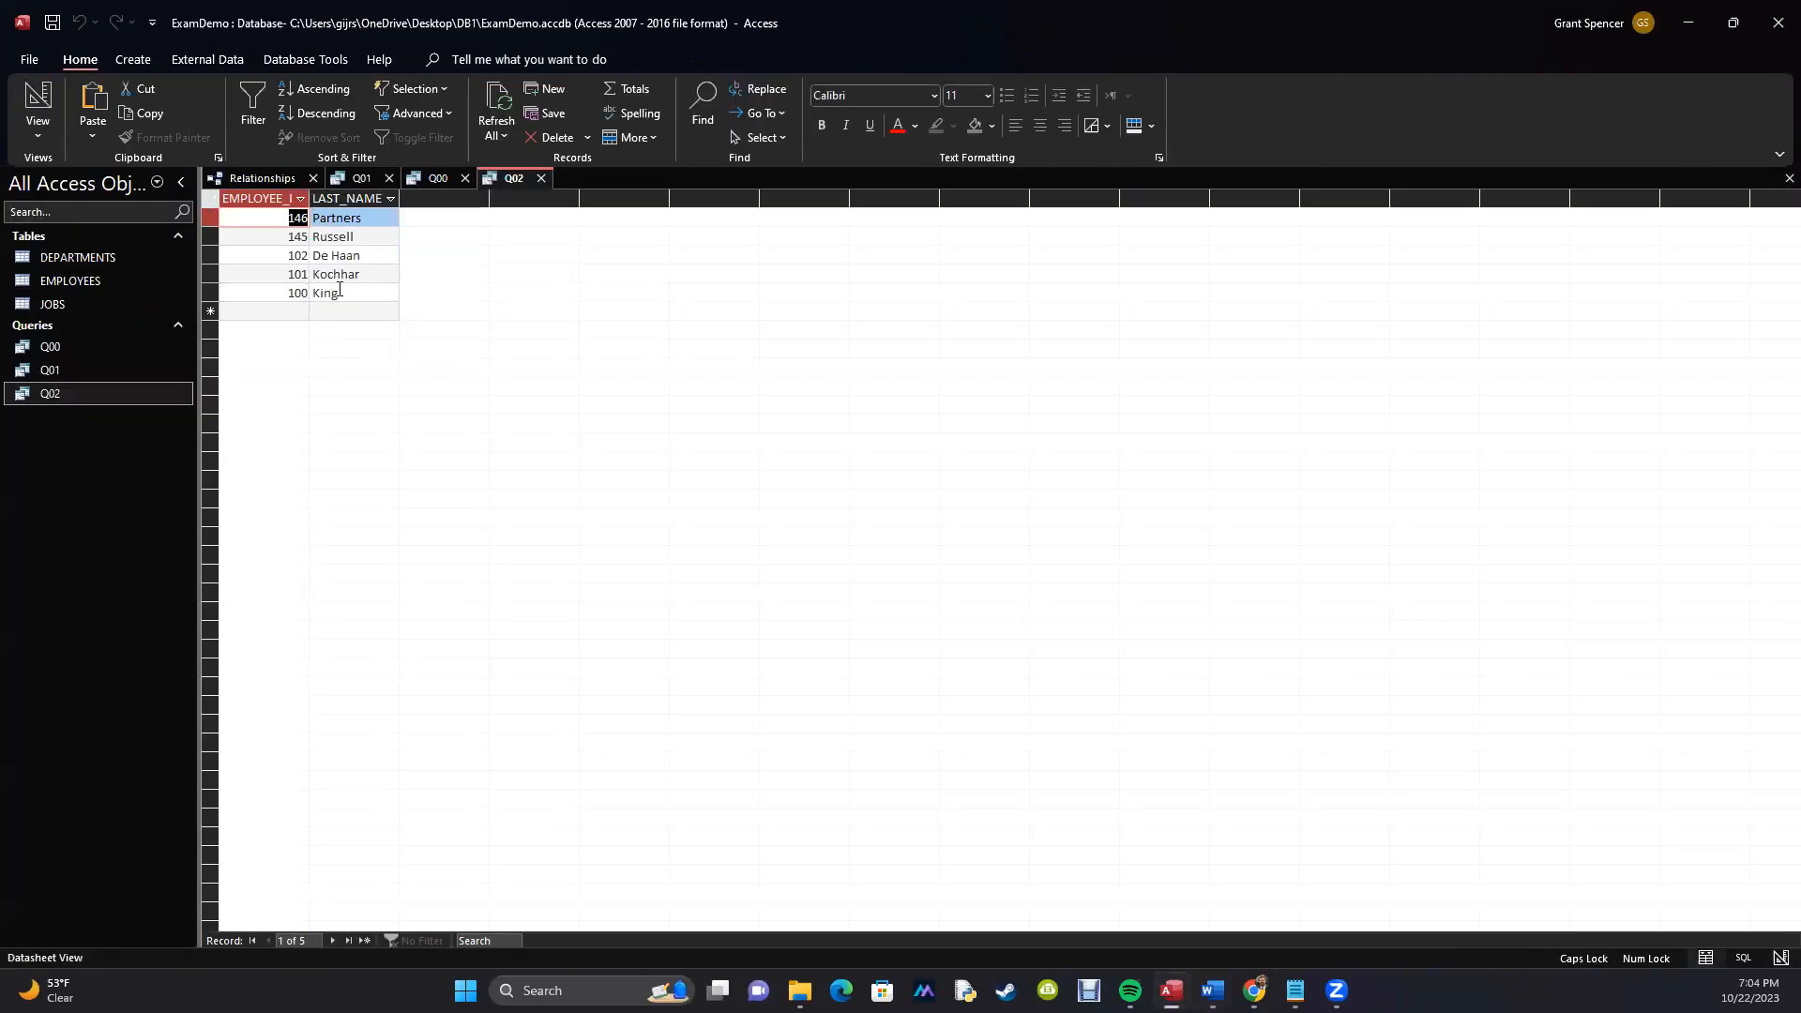
Display Q02's SQL statement and paste it as unformatted text over question 2's answer placeholder in Word.
left_click(37, 131)
left_click(60, 216)
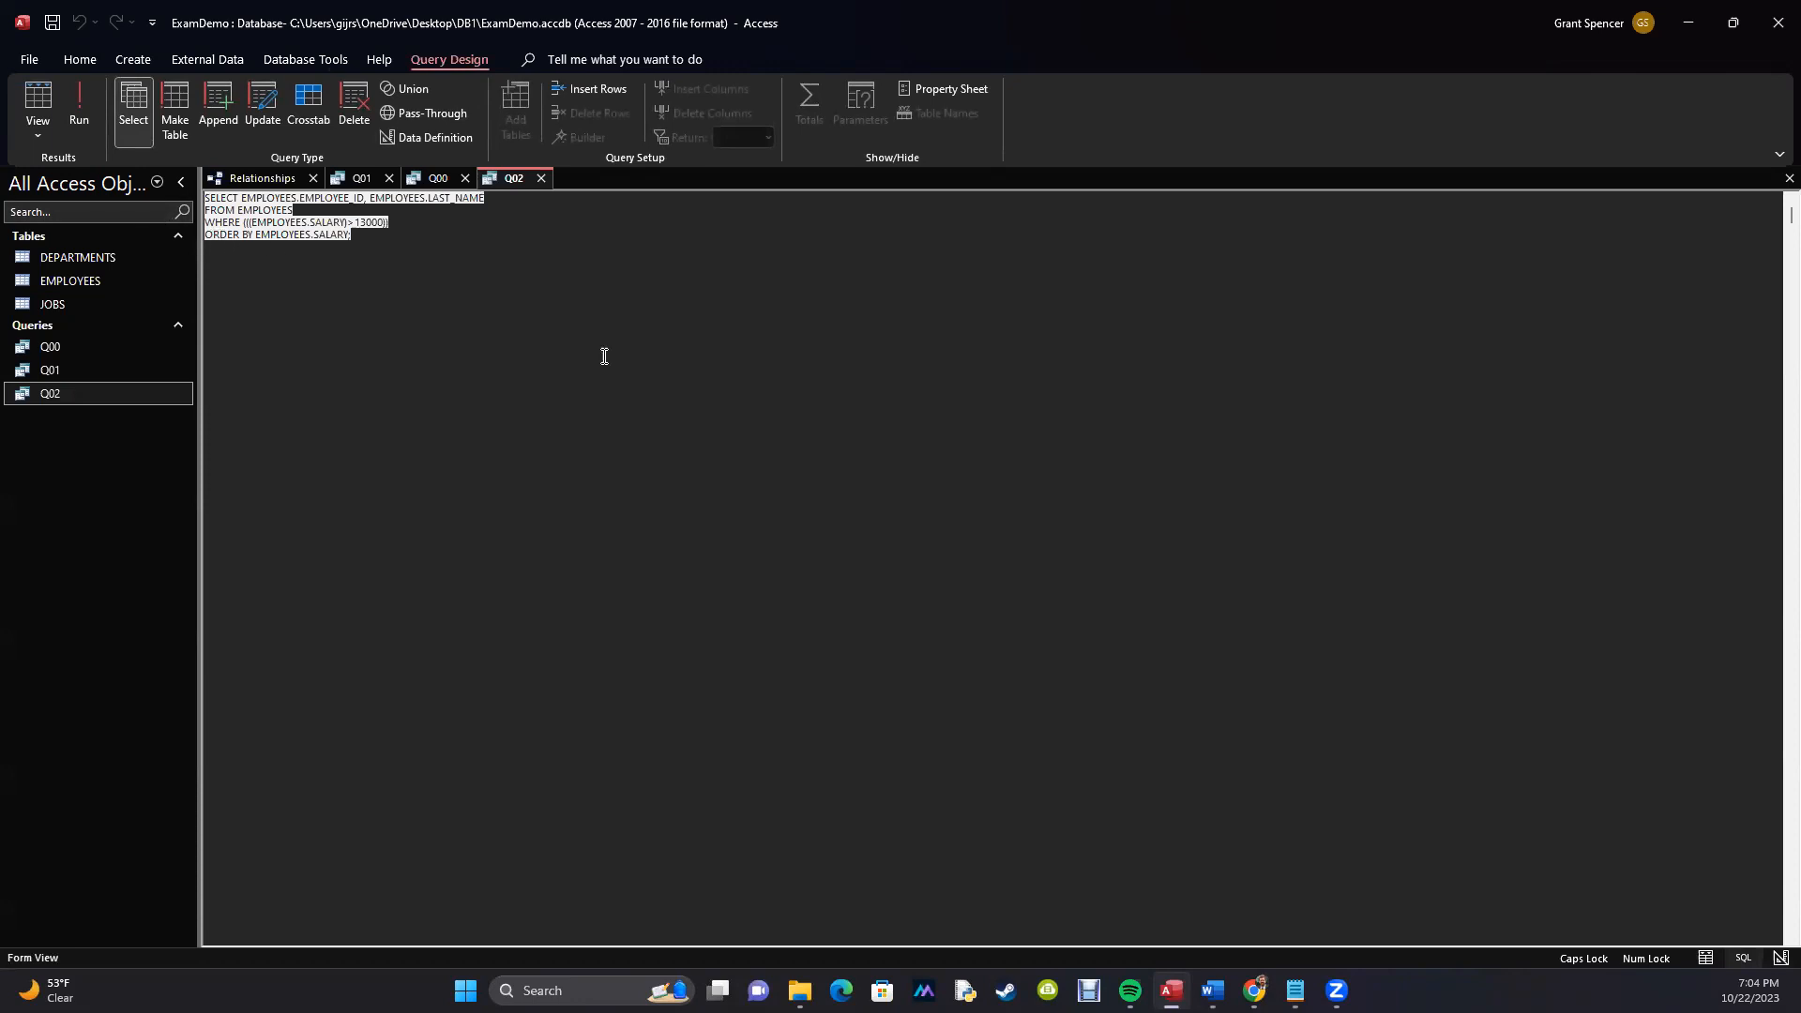
key("alt+Tab")
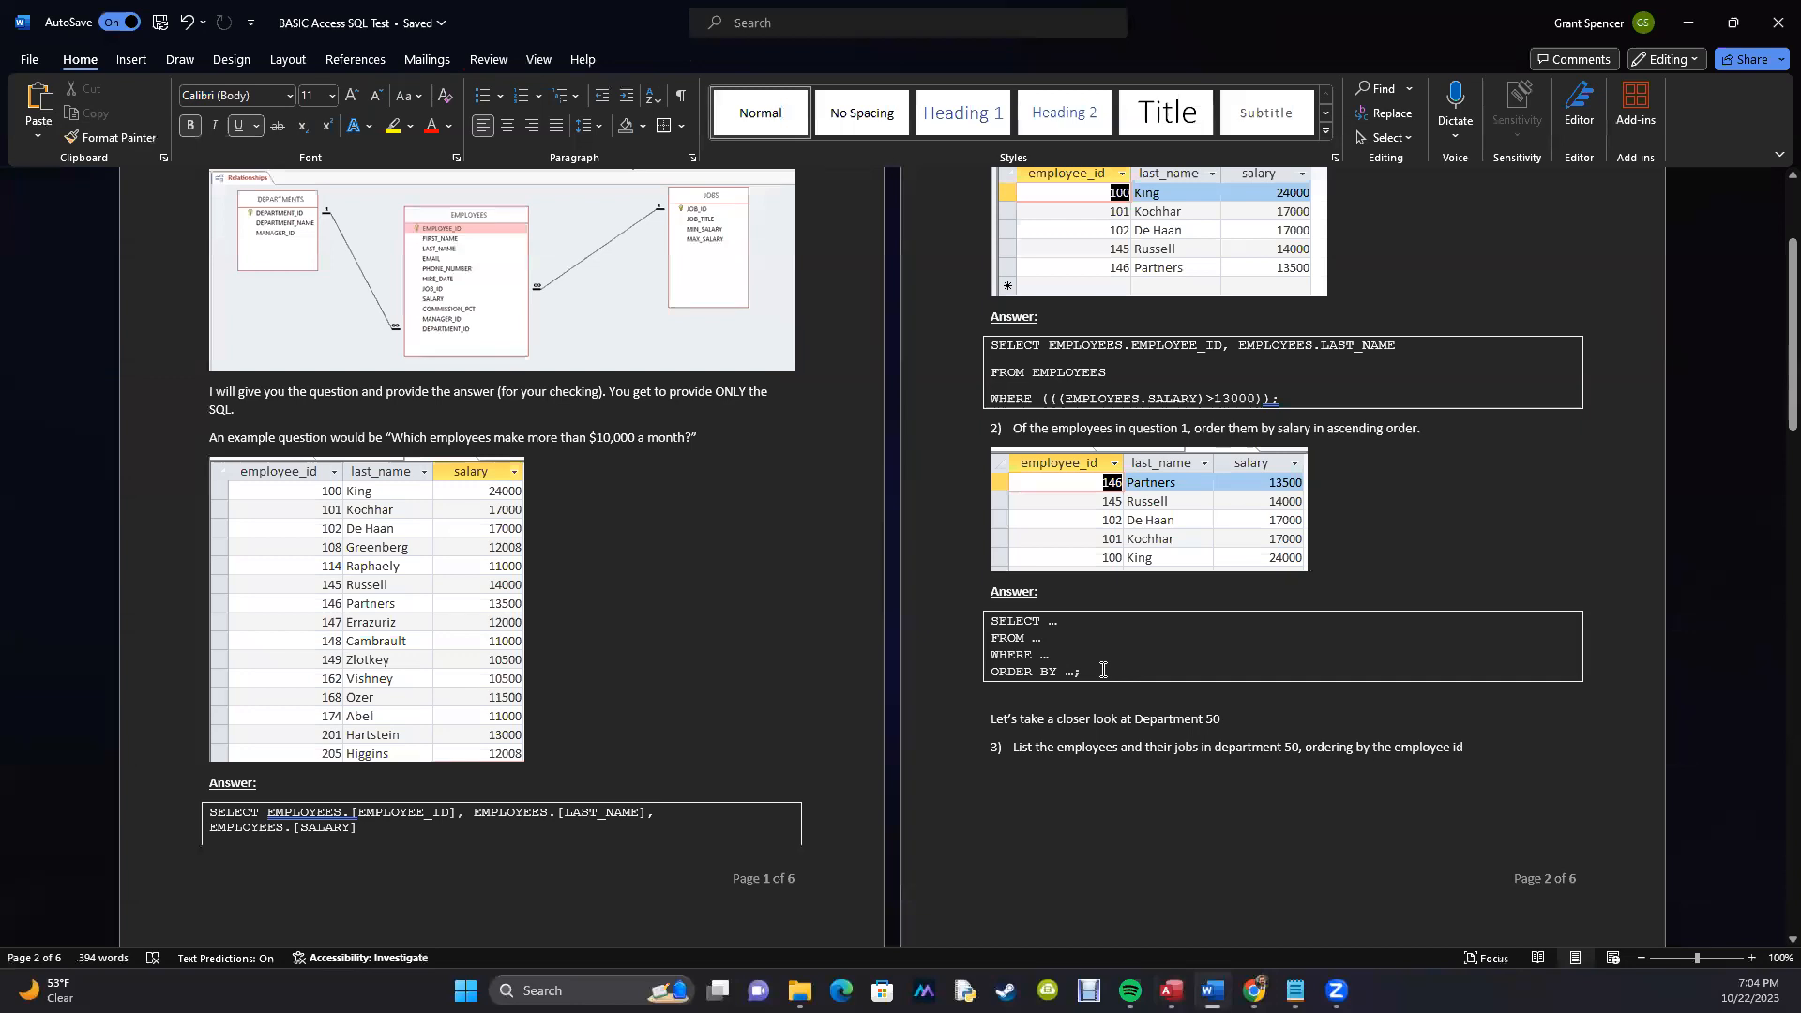
left_click_drag(1103, 669, 990, 620)
left_click(37, 137)
left_click(85, 219)
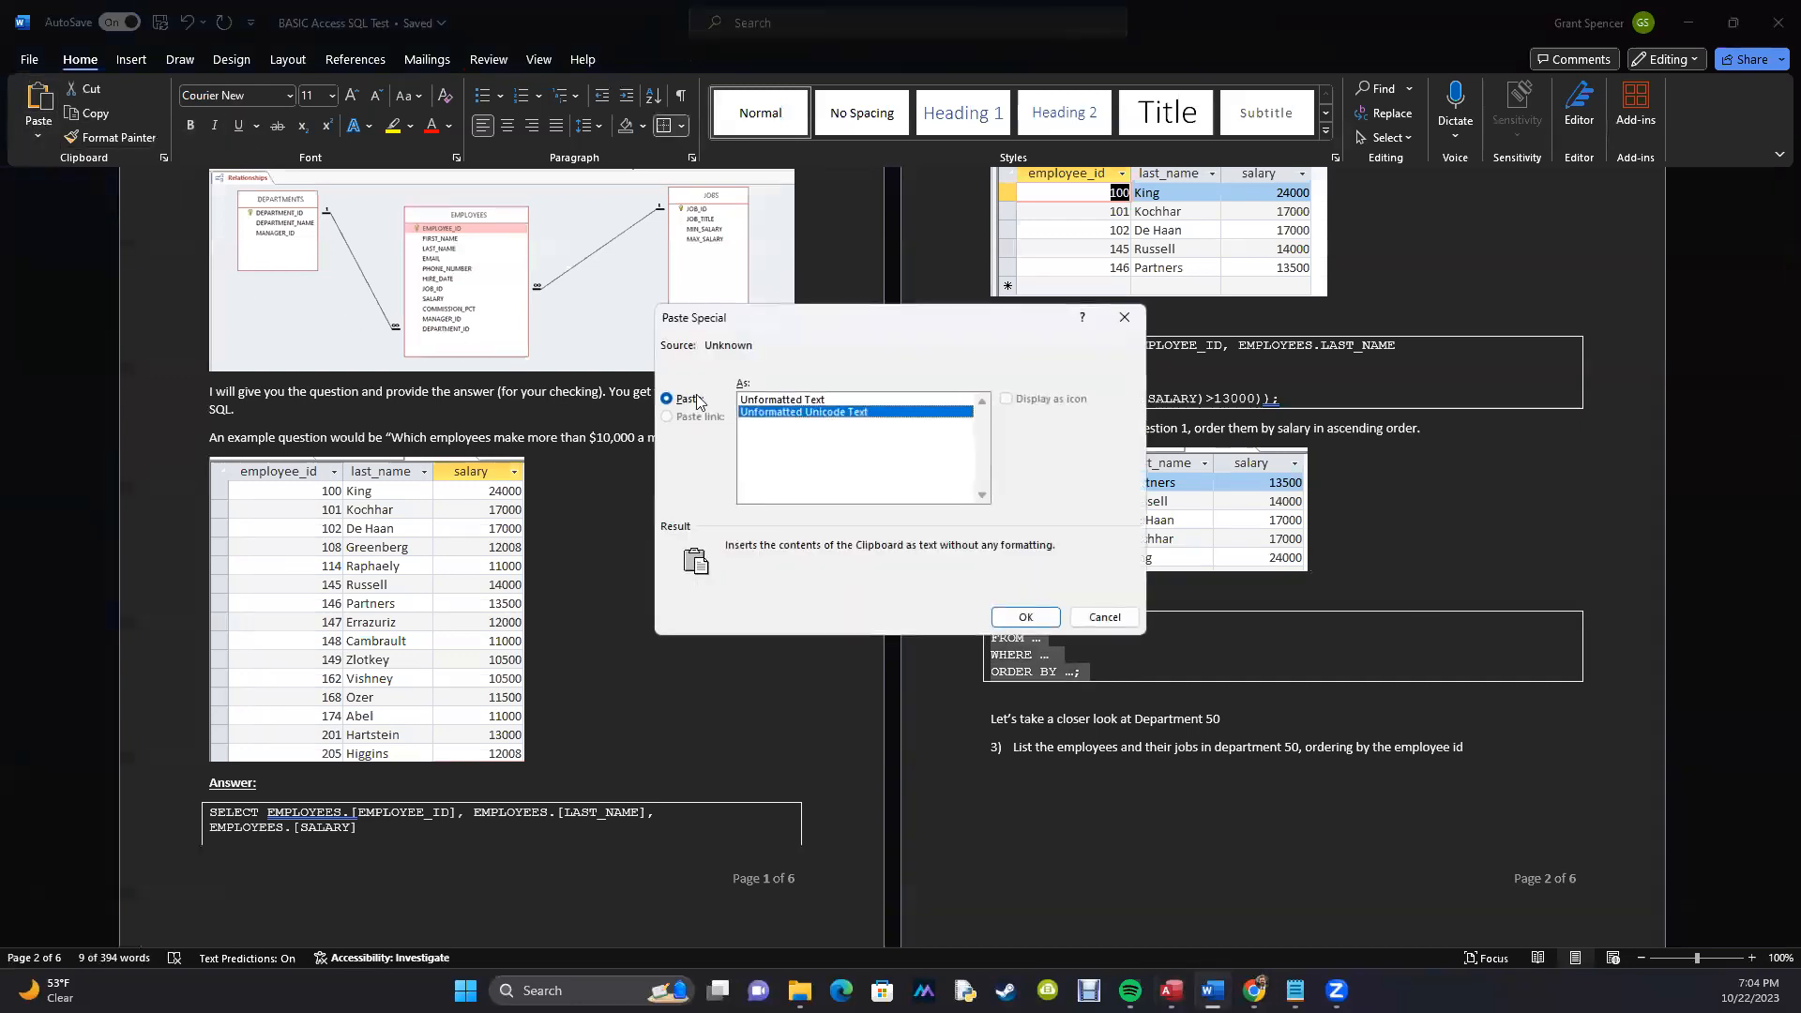
left_click(783, 399)
left_click(1025, 616)
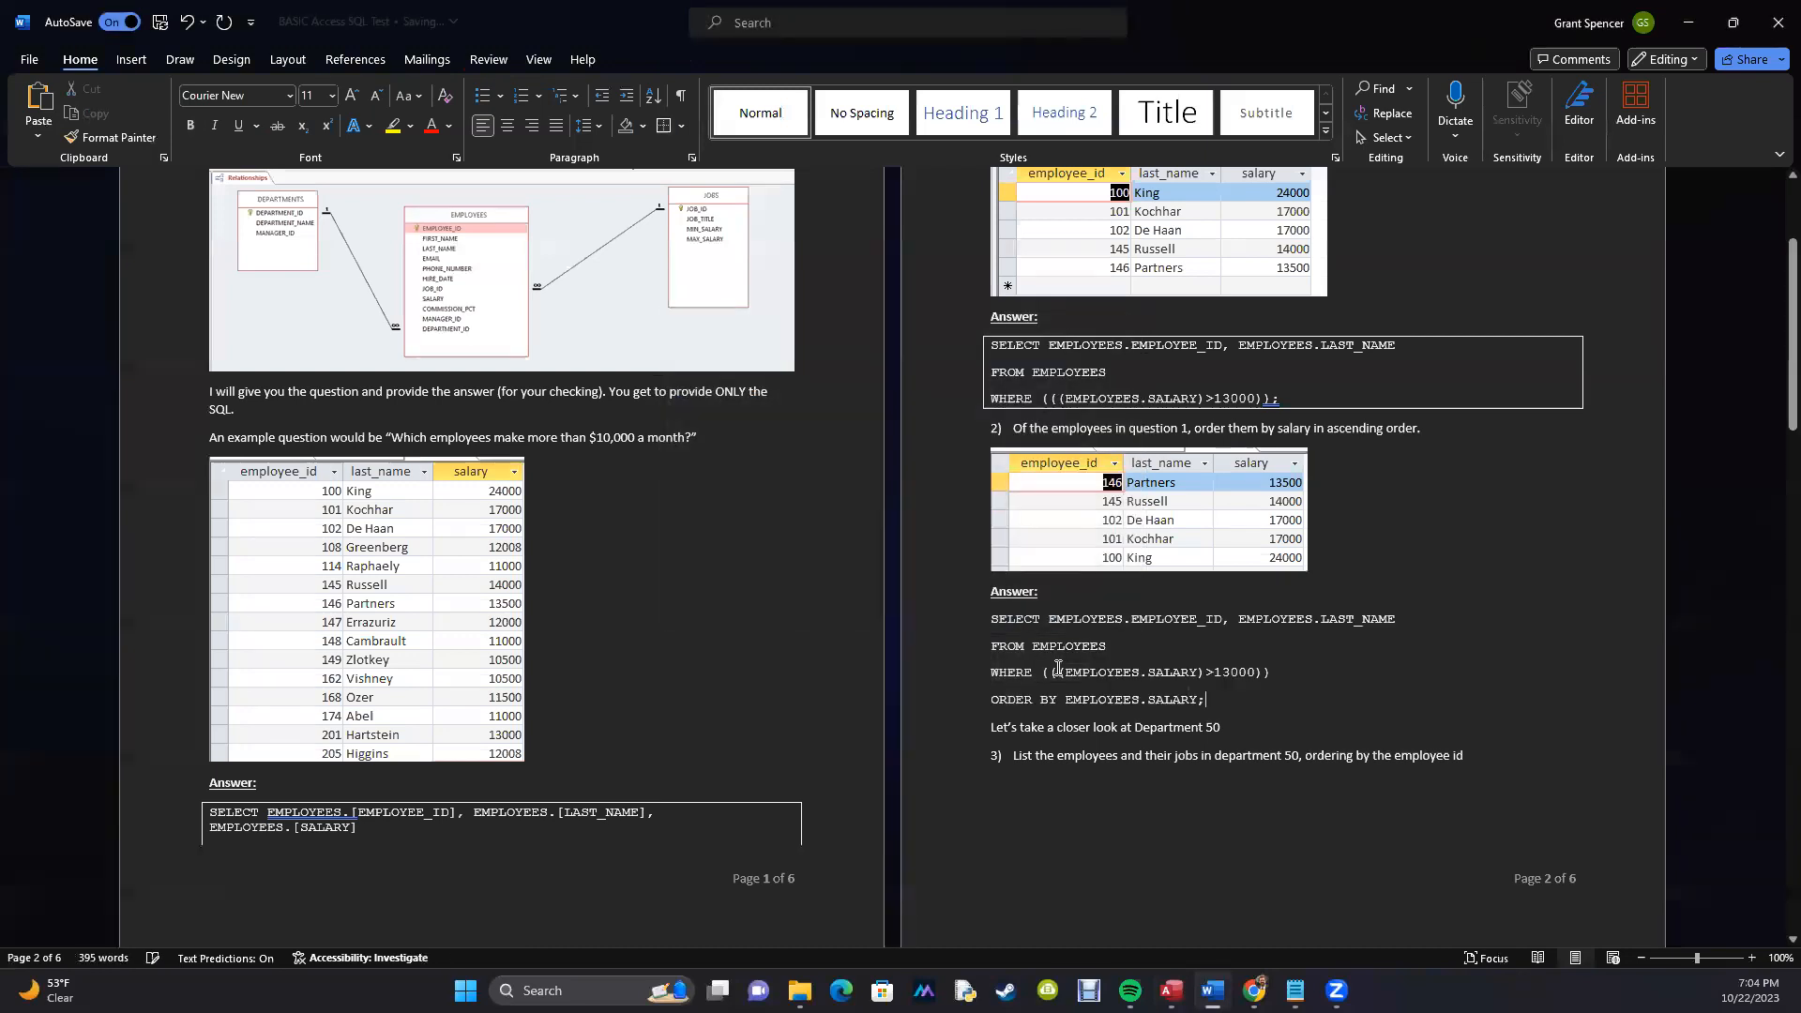
Put a box border around the pasted SQL statement in question 2's answer.
left_click_drag(1219, 704, 992, 618)
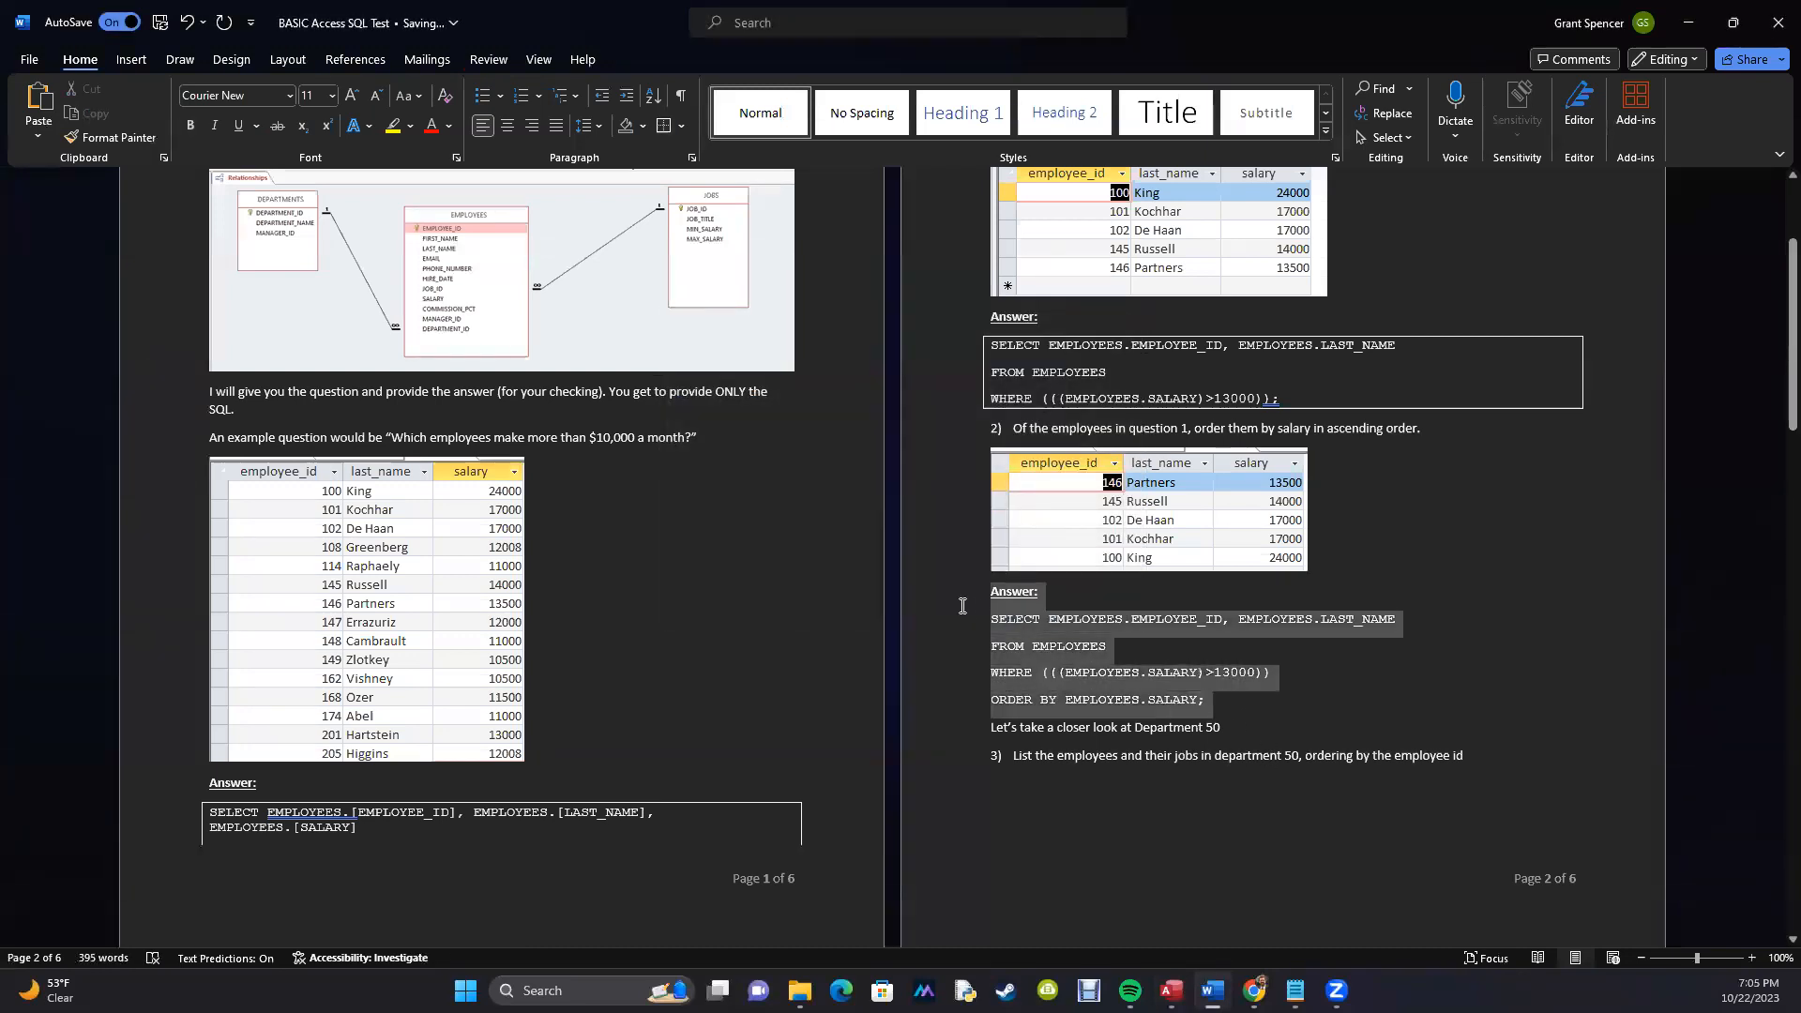
left_click(663, 126)
left_click(1313, 676)
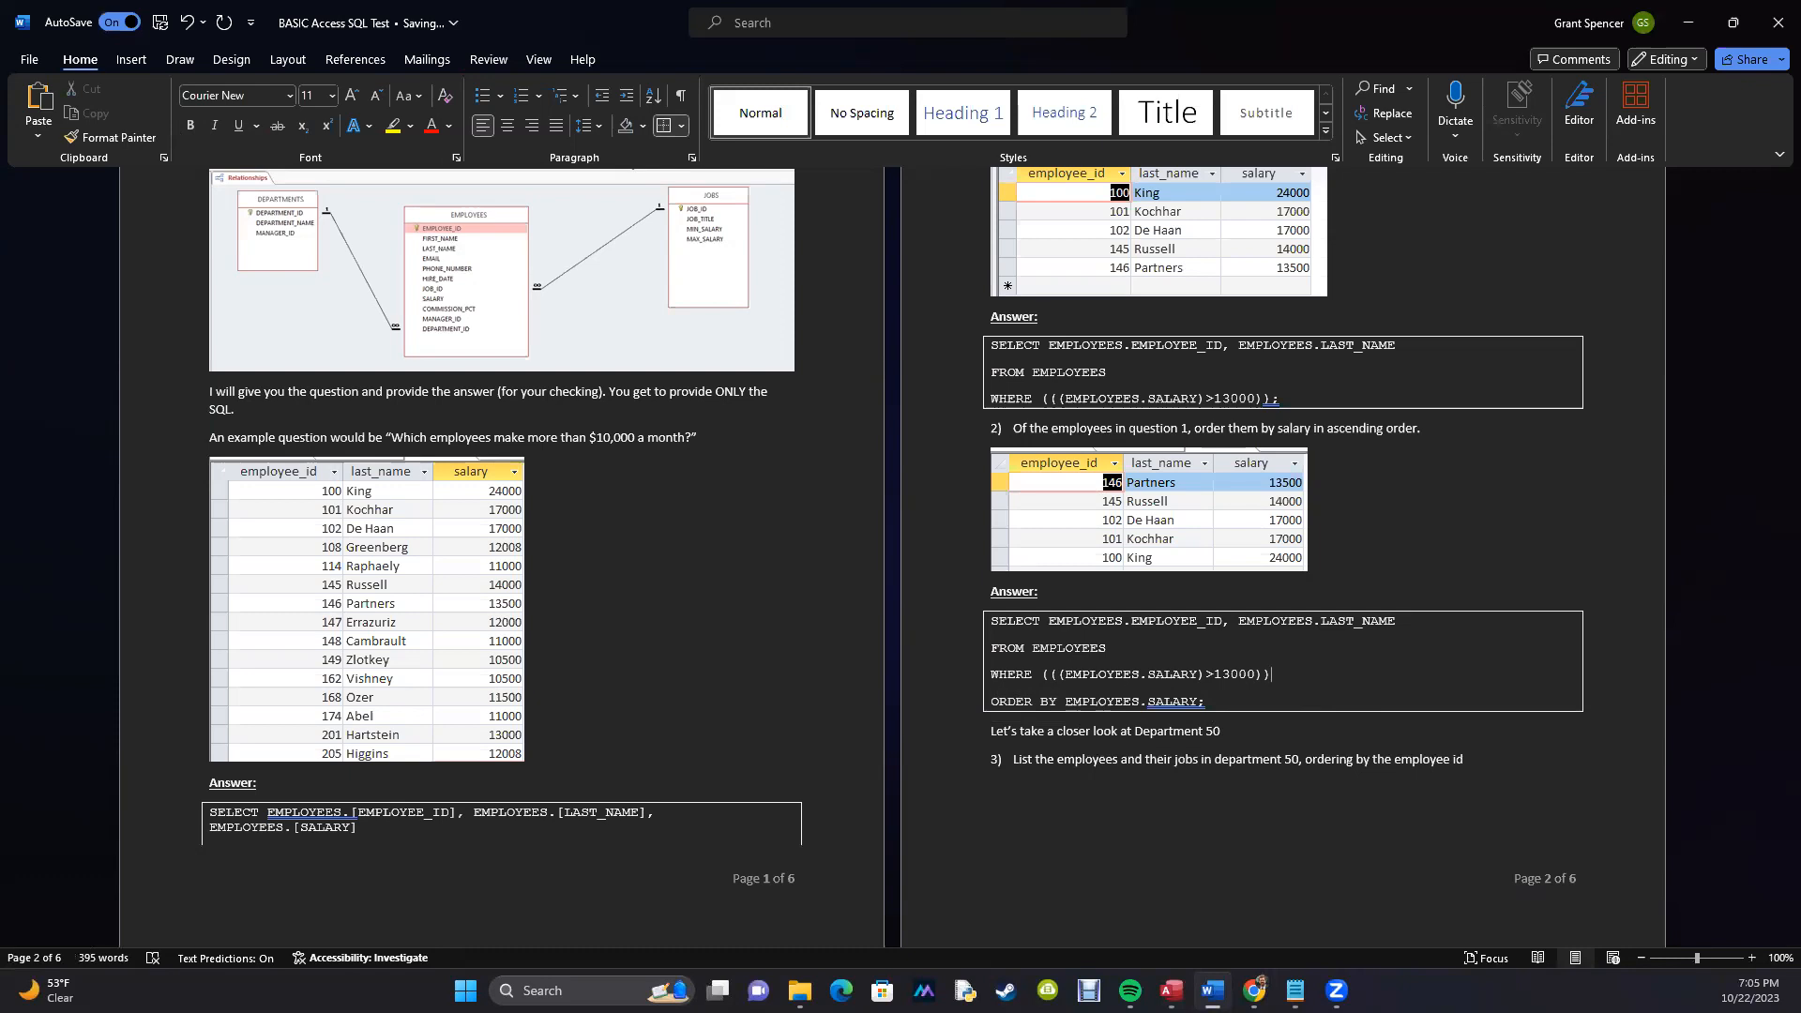
Read question 3 about department 50's employees and its expected results table.
scroll(1136, 772, "down", 5)
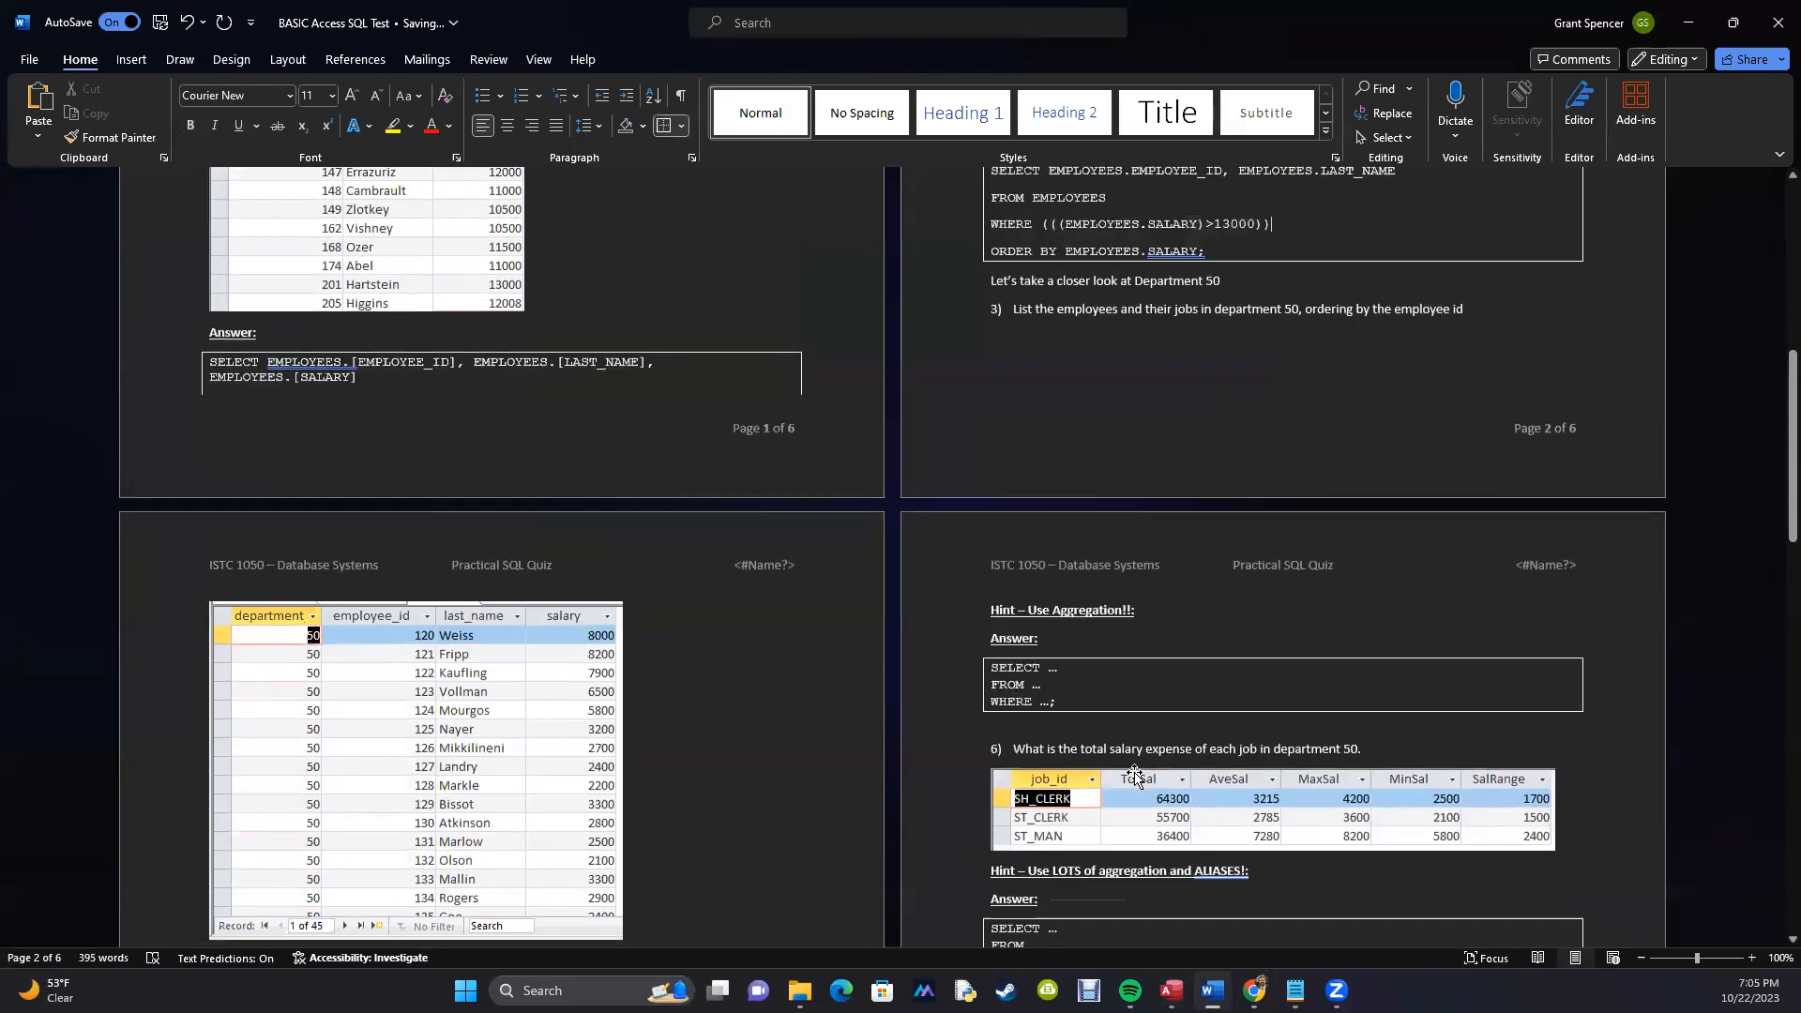
scroll(1135, 773, "up", 3)
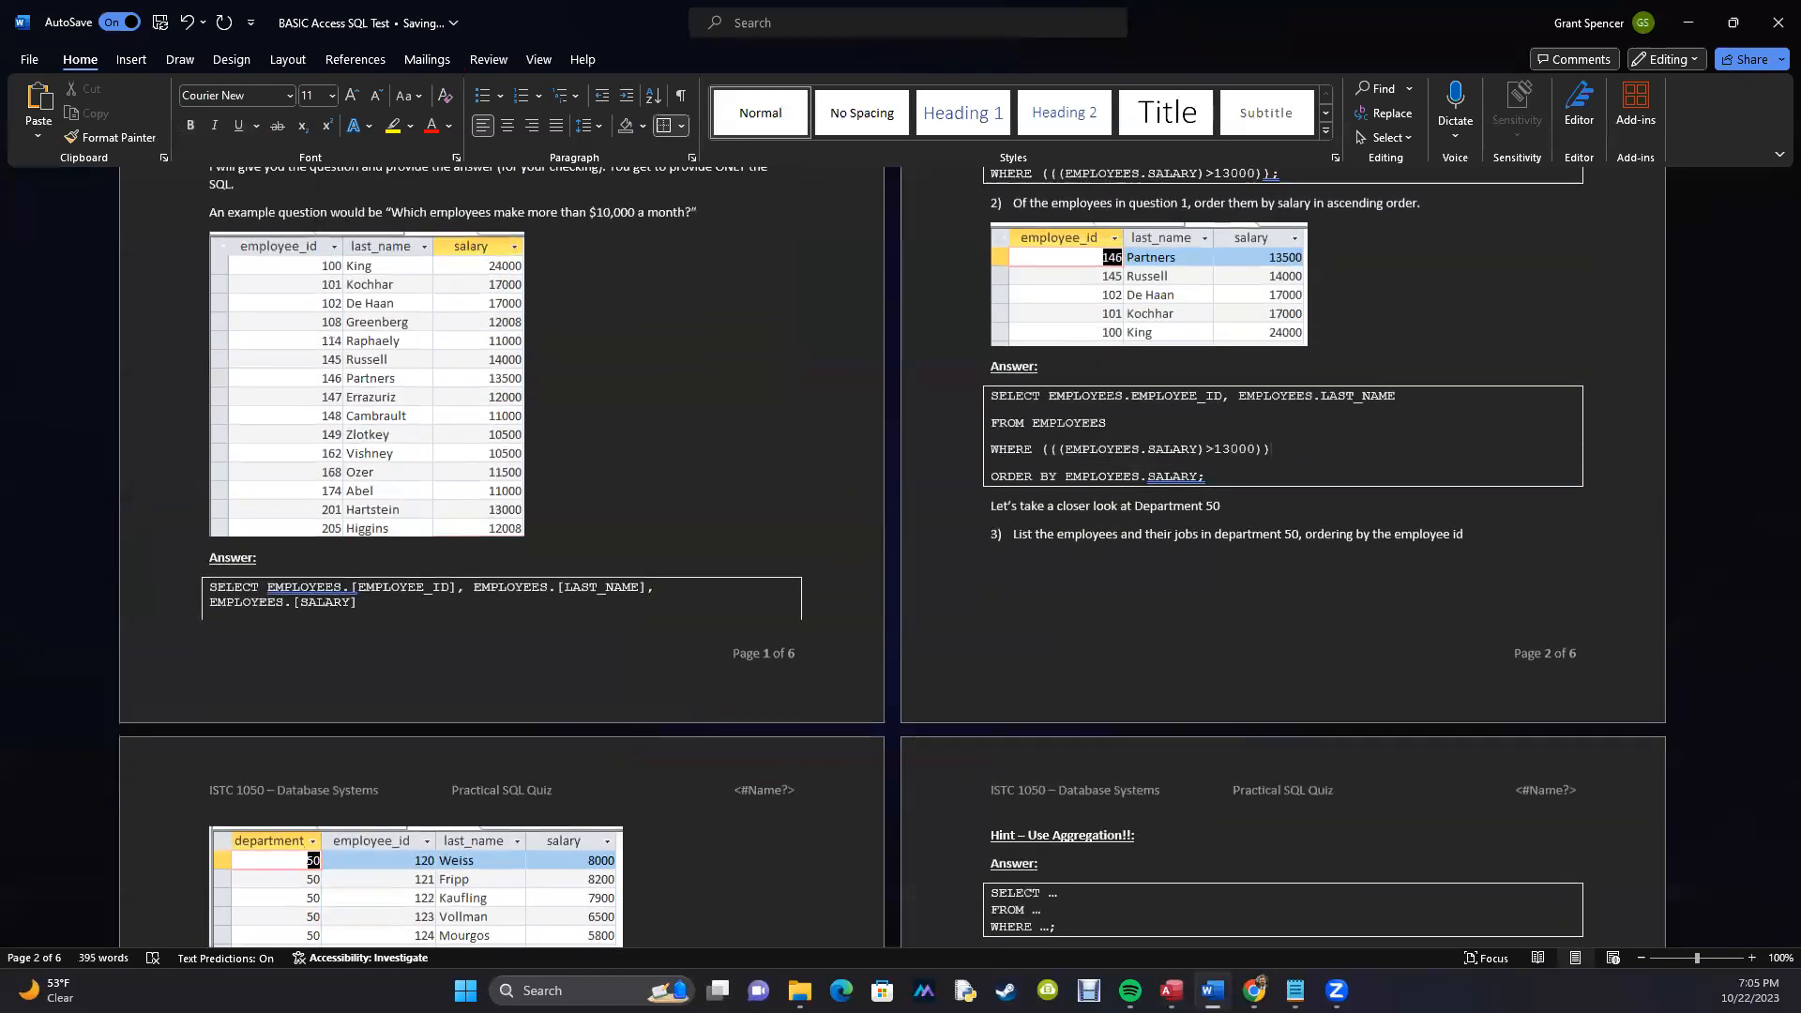